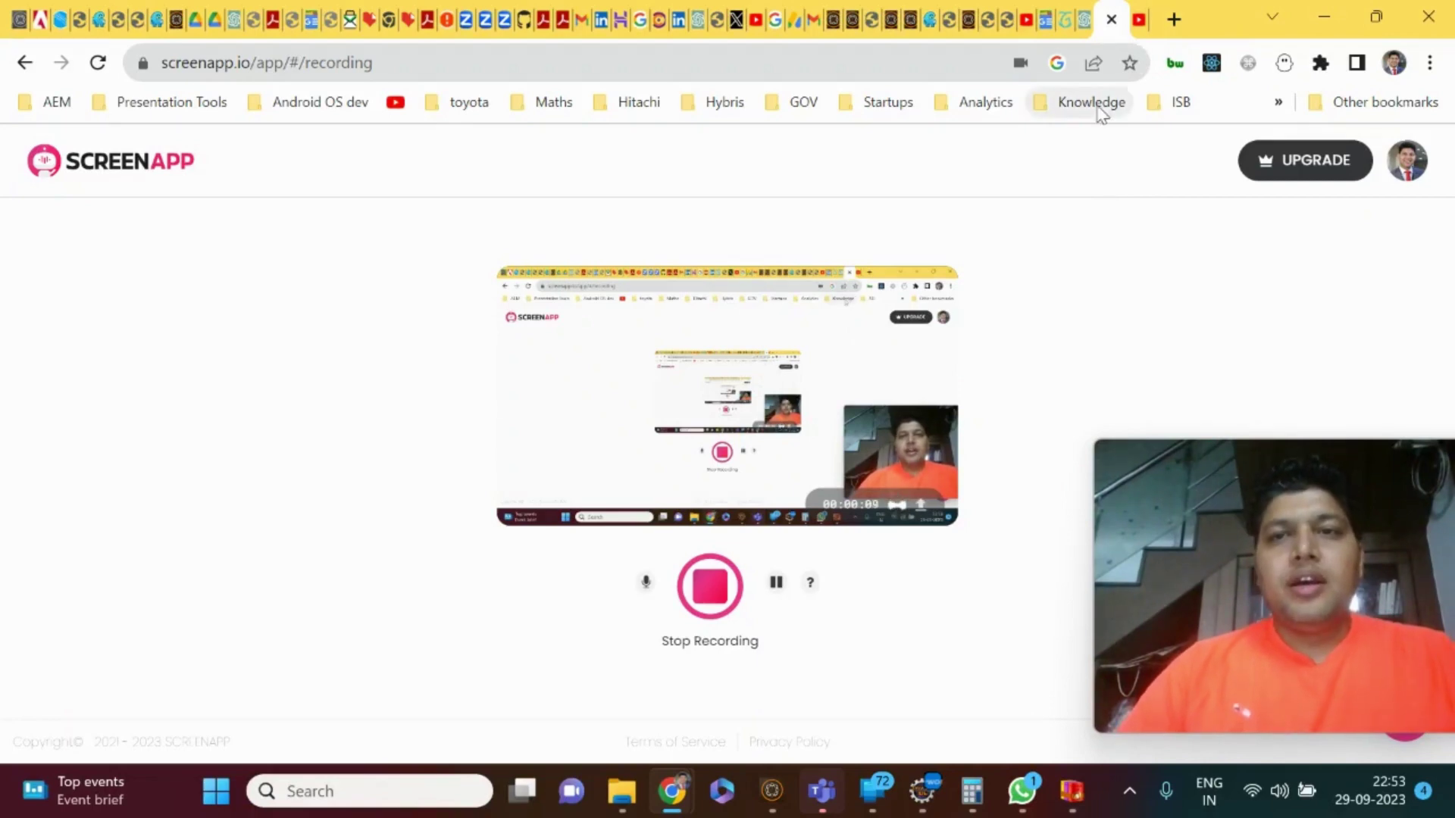
click(1139, 22)
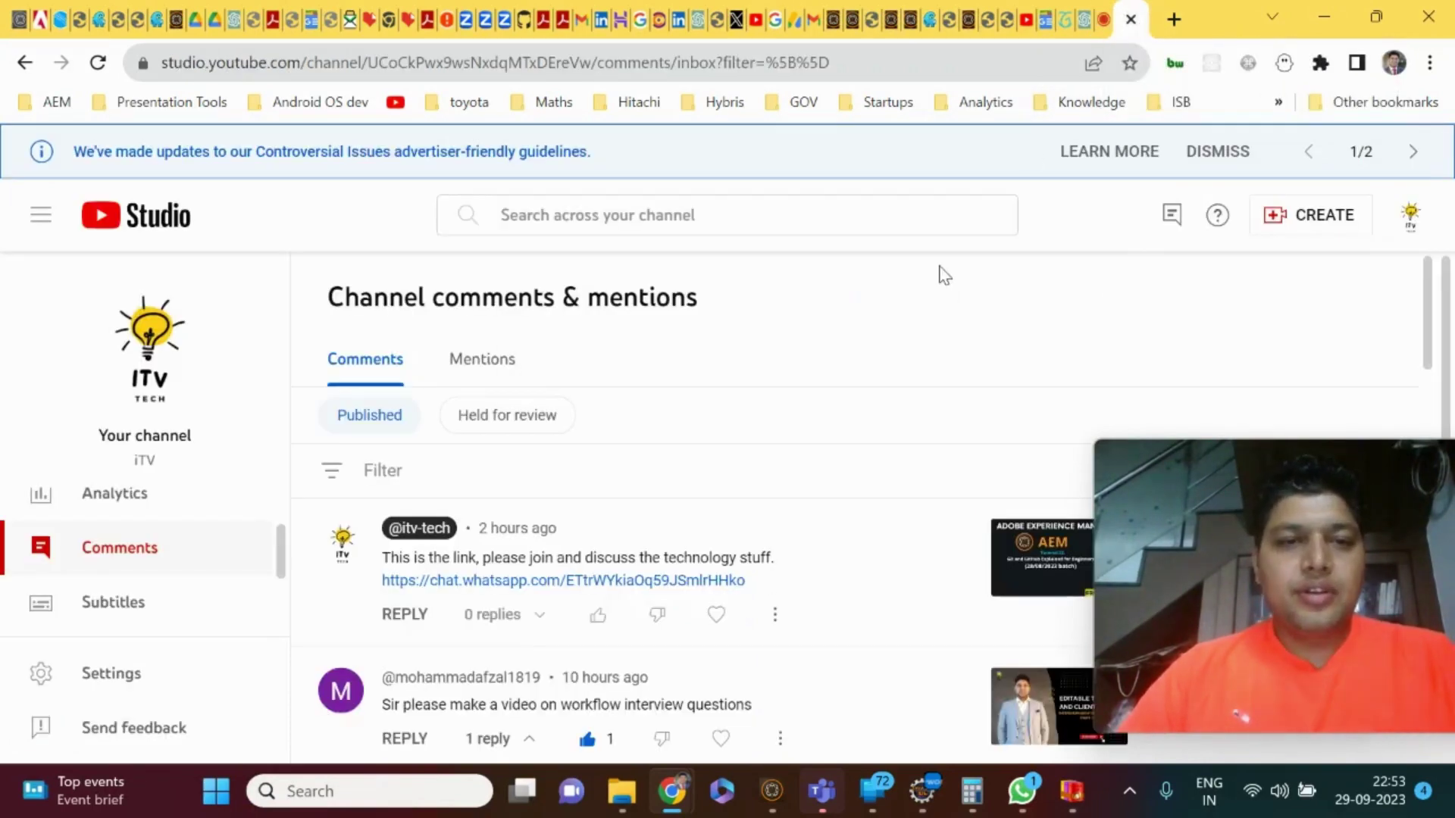
scroll(879, 352, down, 2)
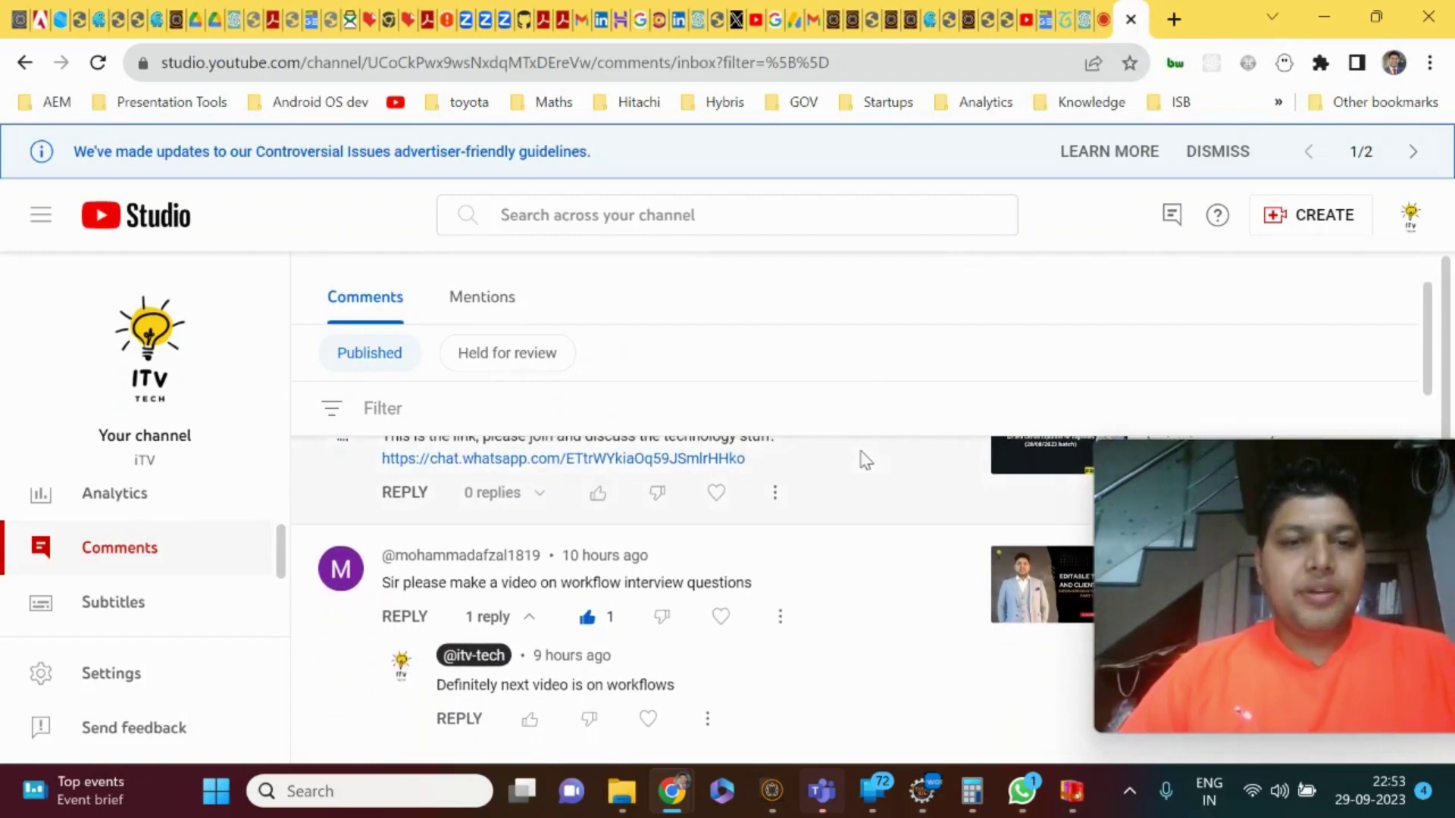
scroll(865, 460, up, 2)
scroll(865, 460, down, 3)
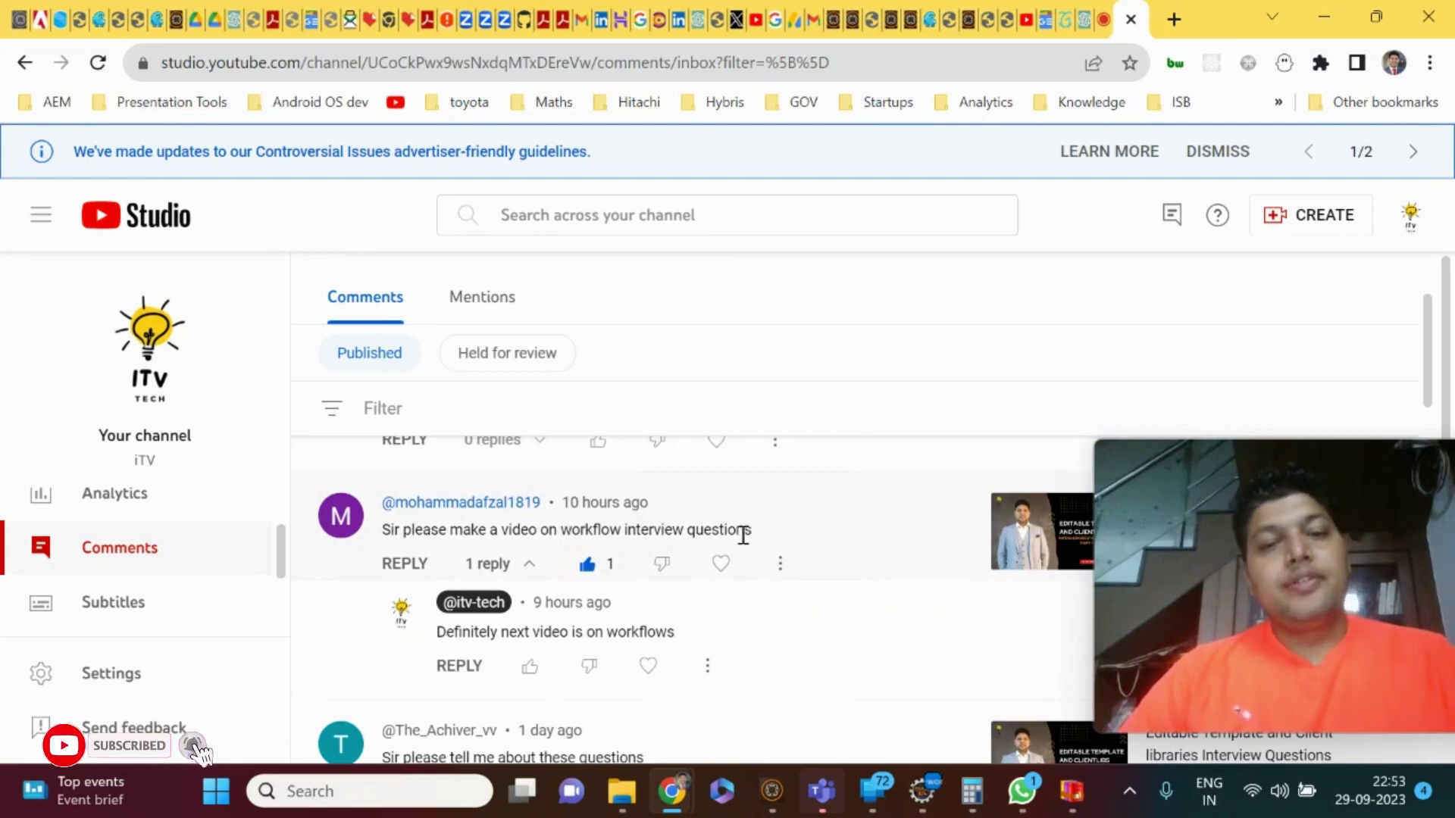
scroll(778, 535, down, 1)
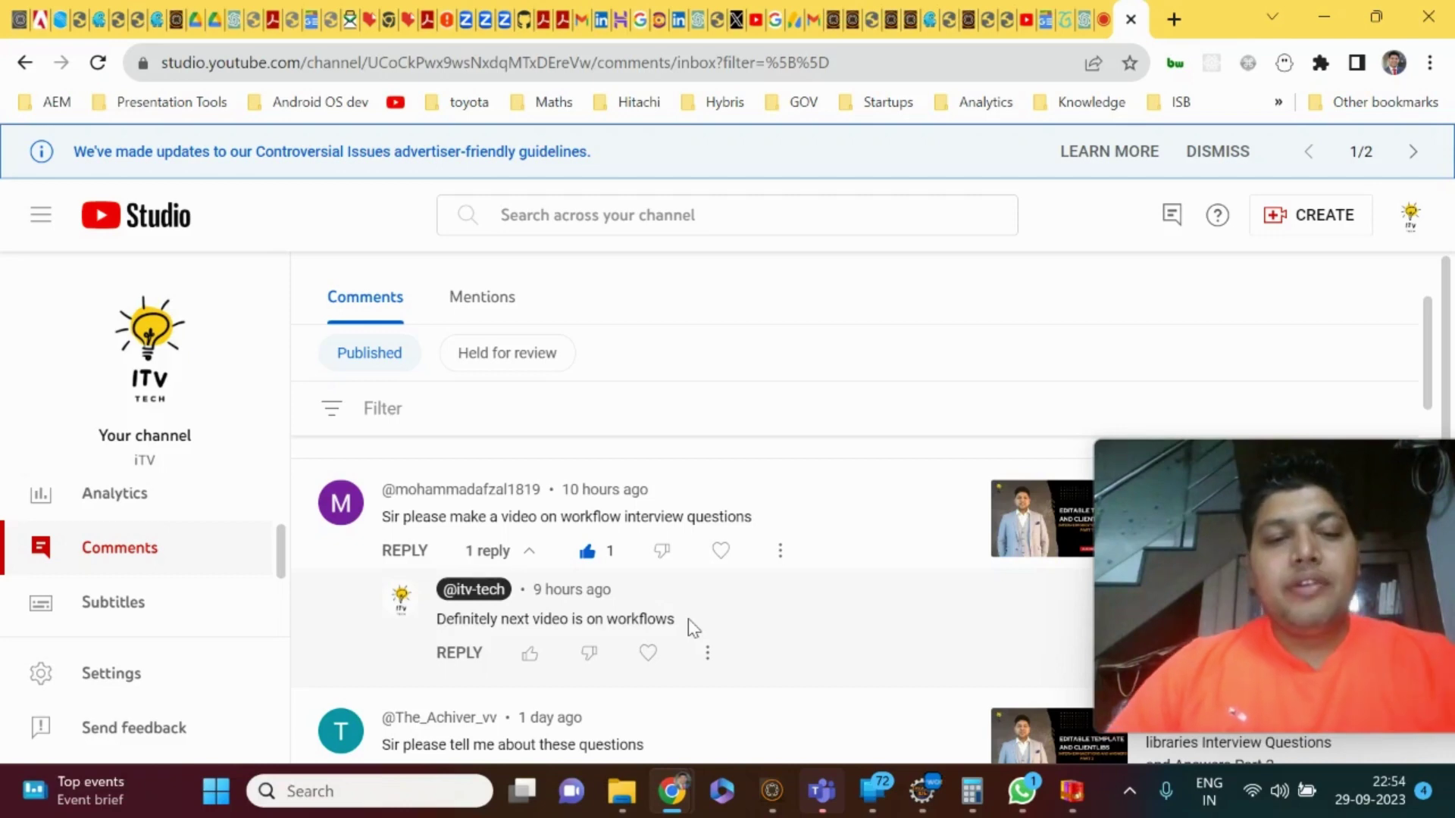
scroll(691, 628, down, 3)
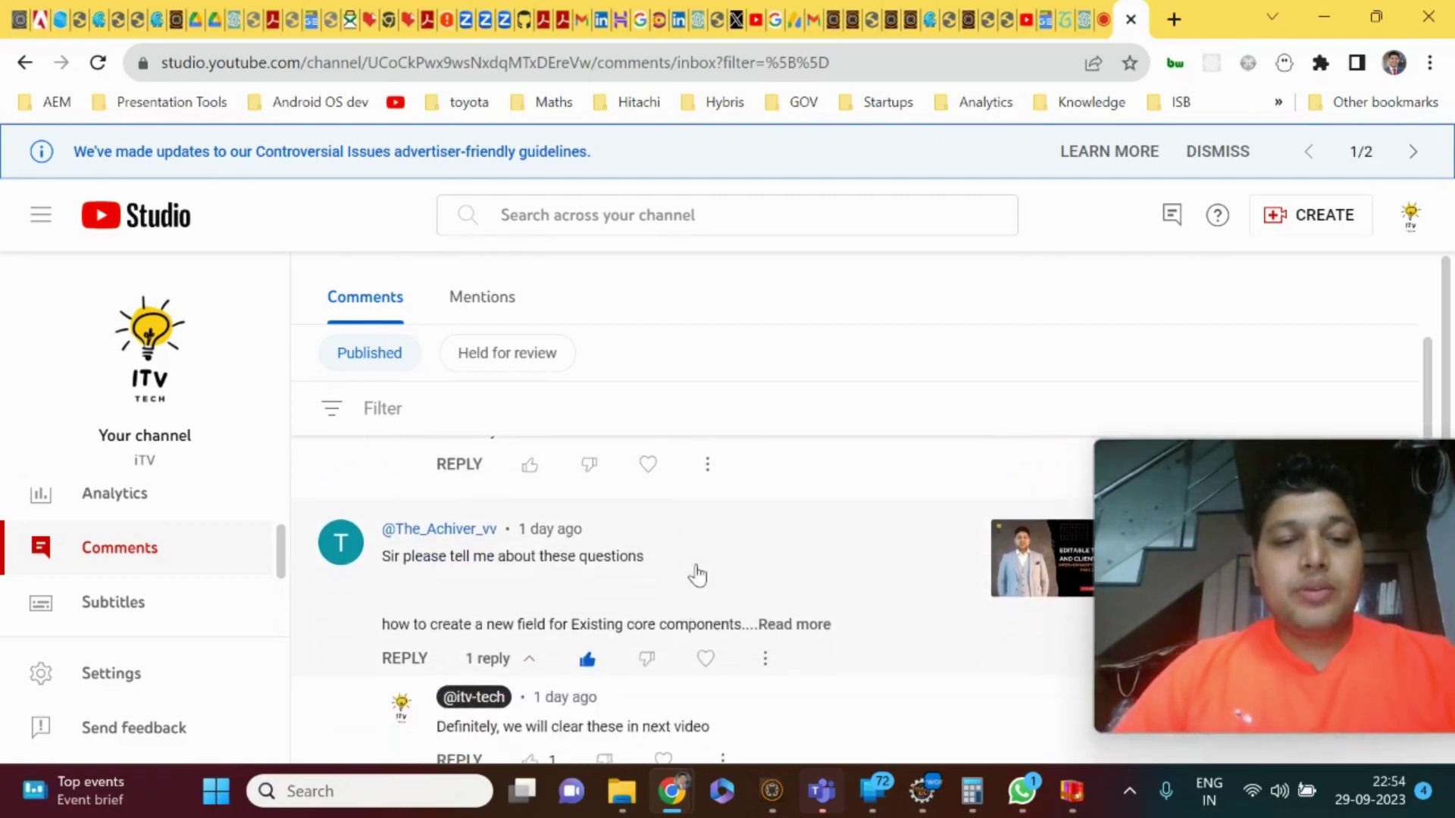
click(801, 624)
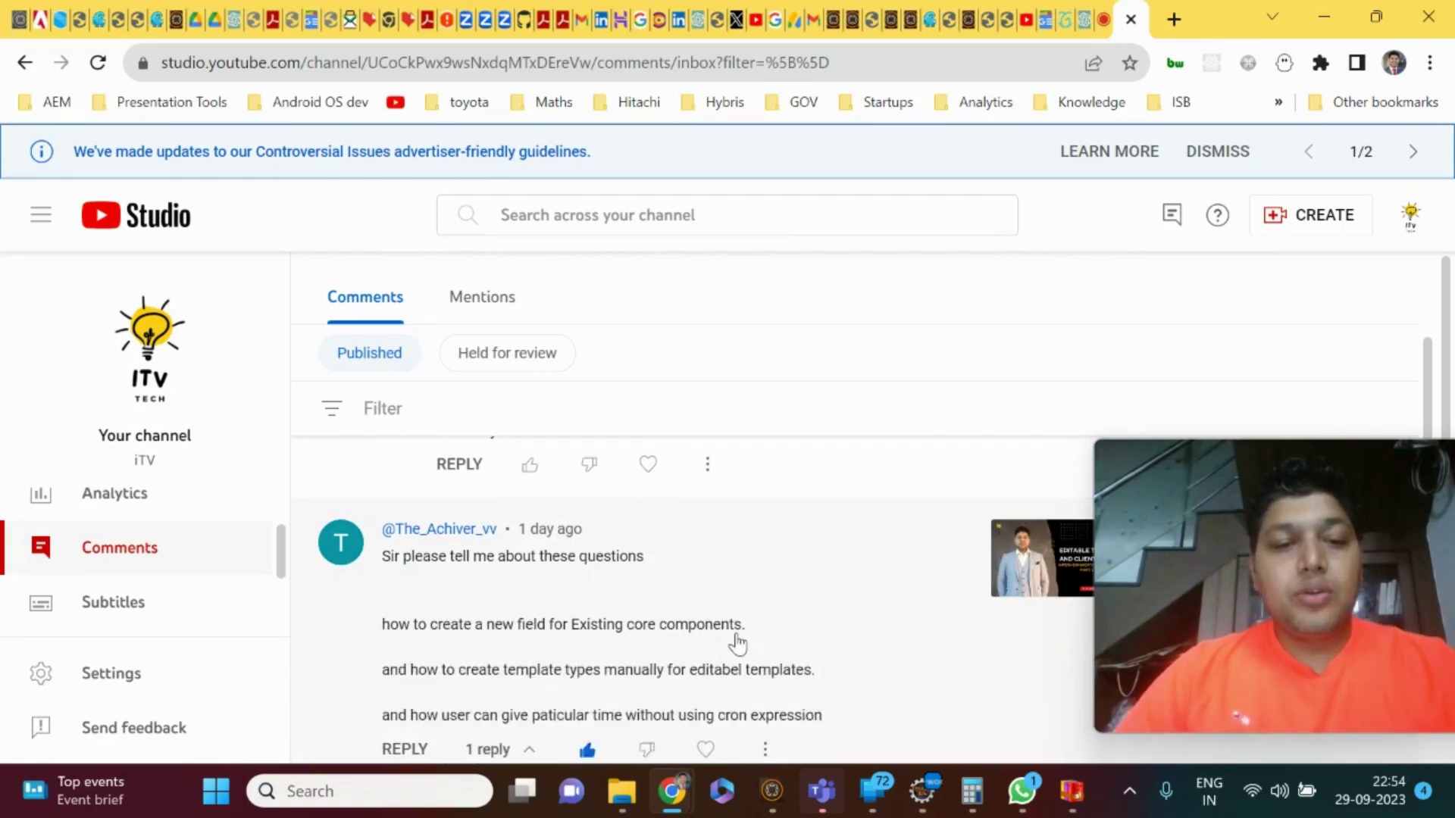
scroll(762, 625, down, 1)
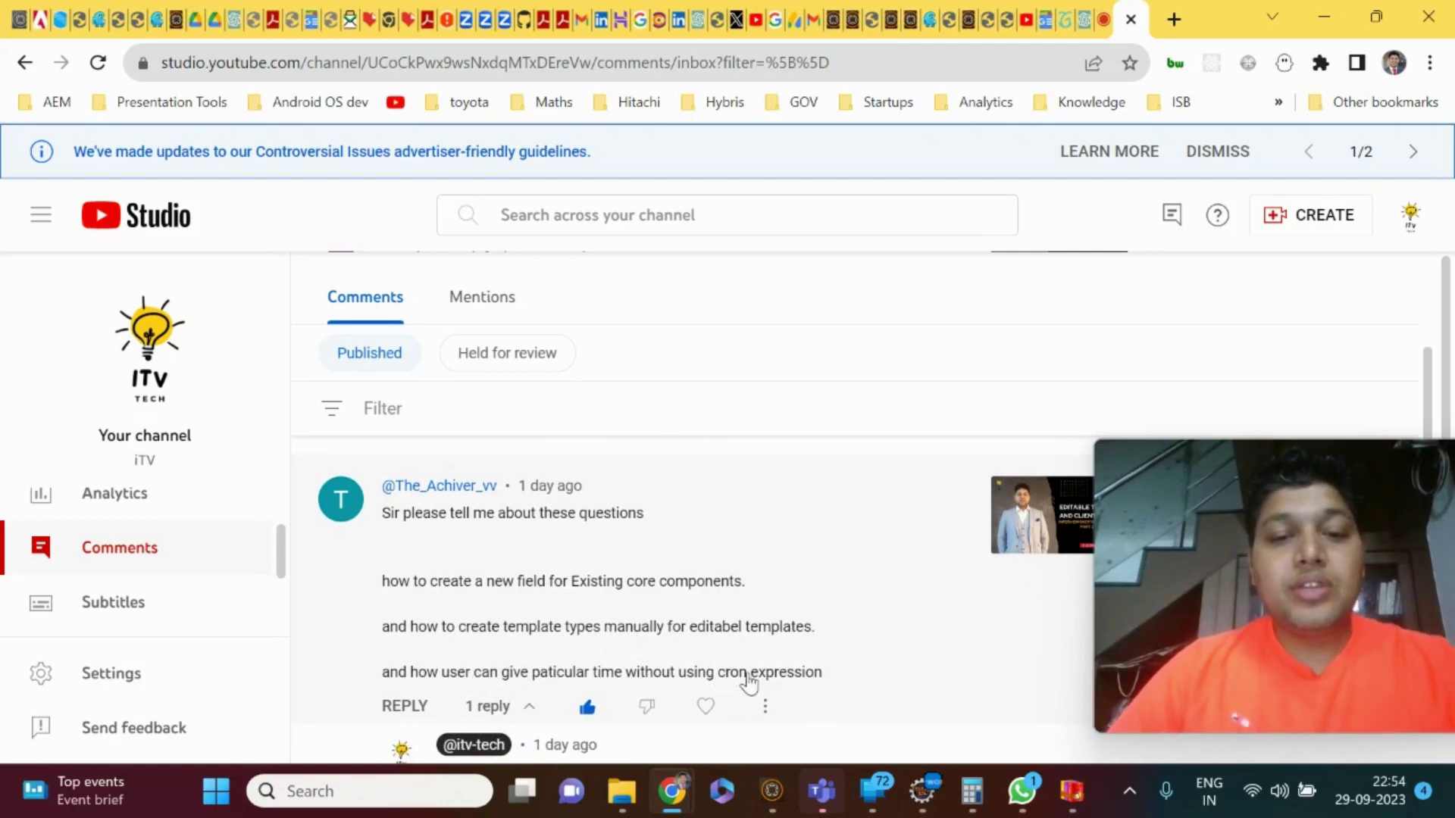
scroll(824, 646, down, 1)
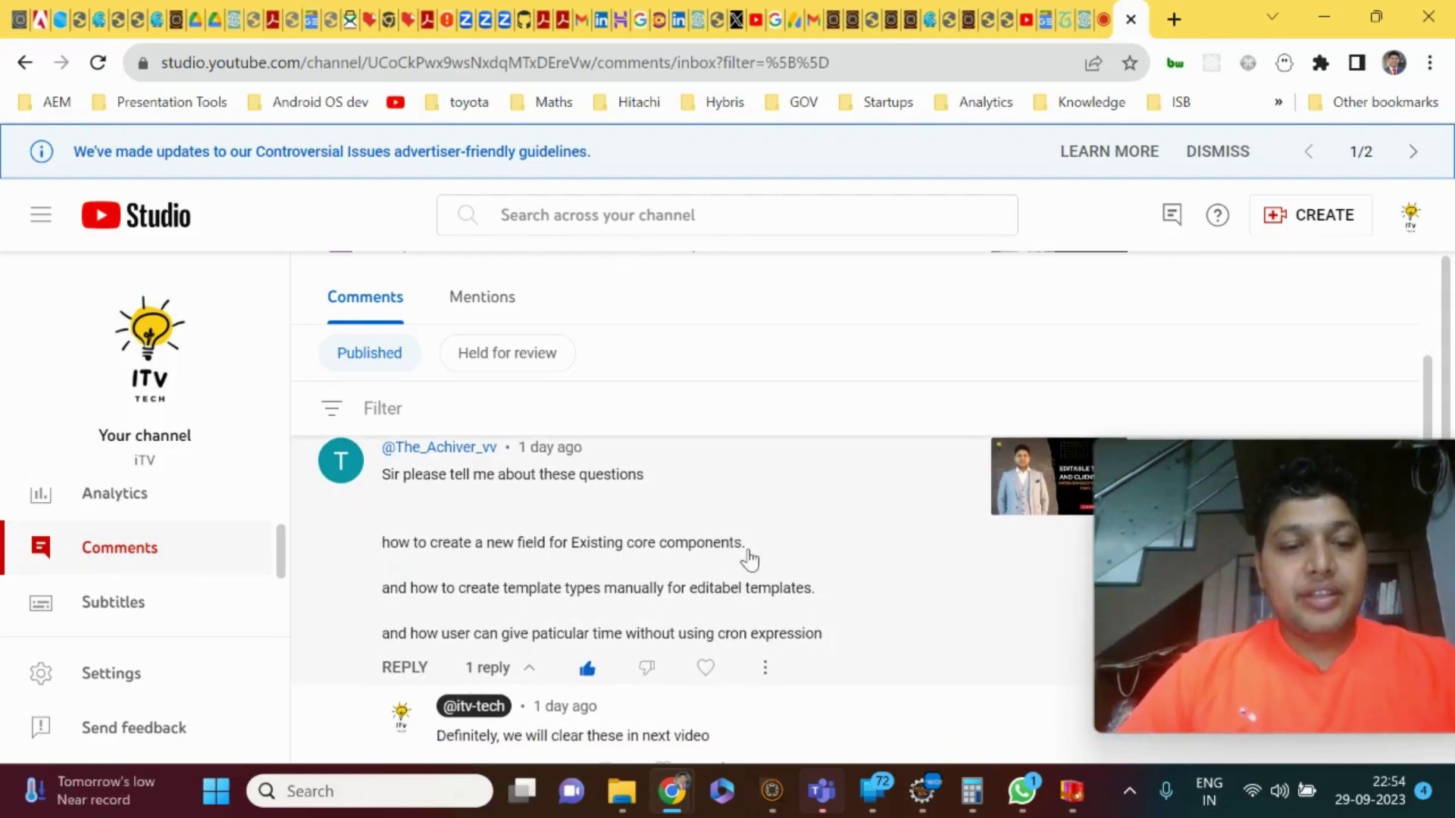
scroll(750, 559, down, 1)
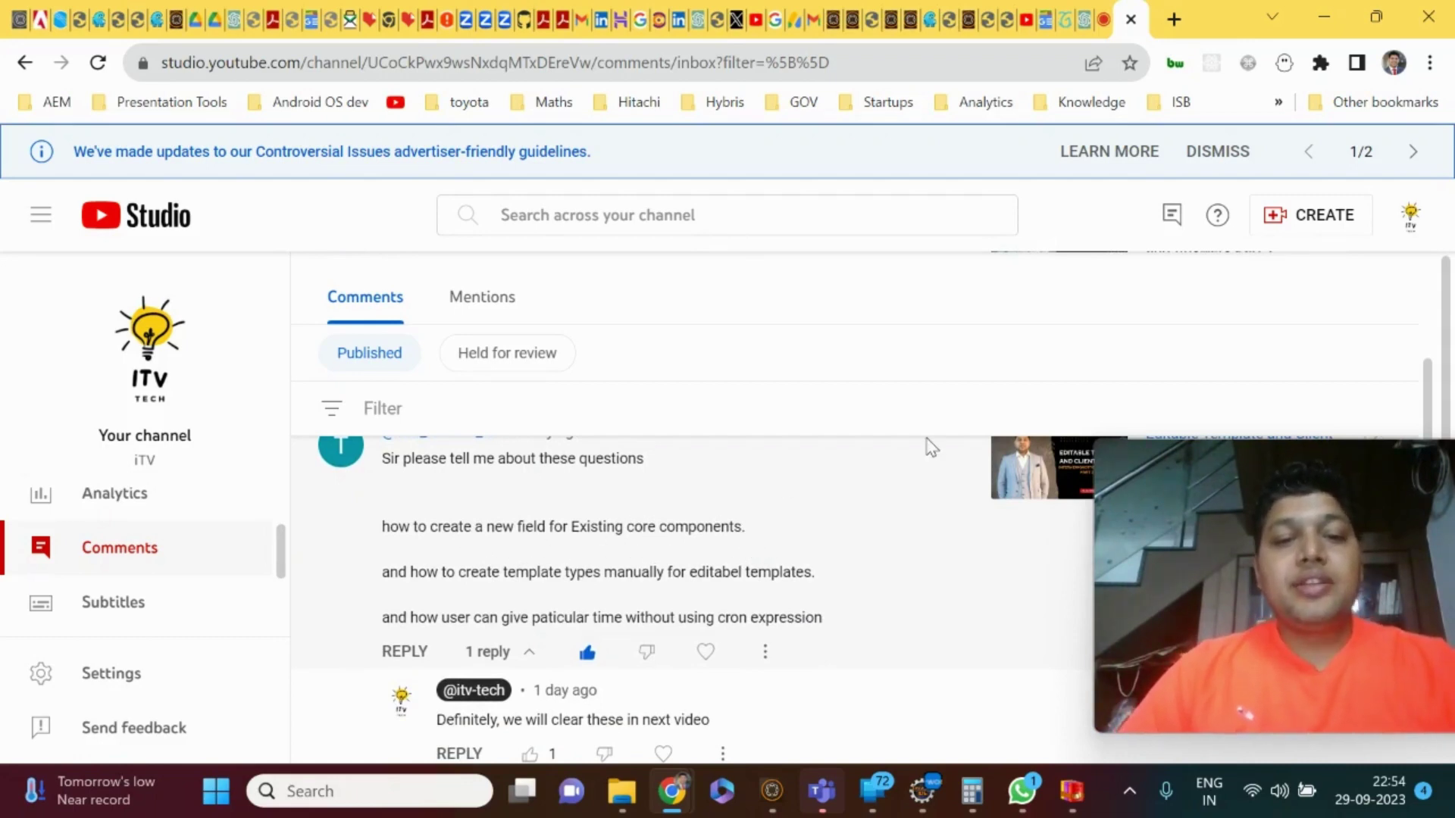
Open CRXDE Lite at localhost:4502/crx/de in a new browser tab.
click(1174, 21)
text(lo)
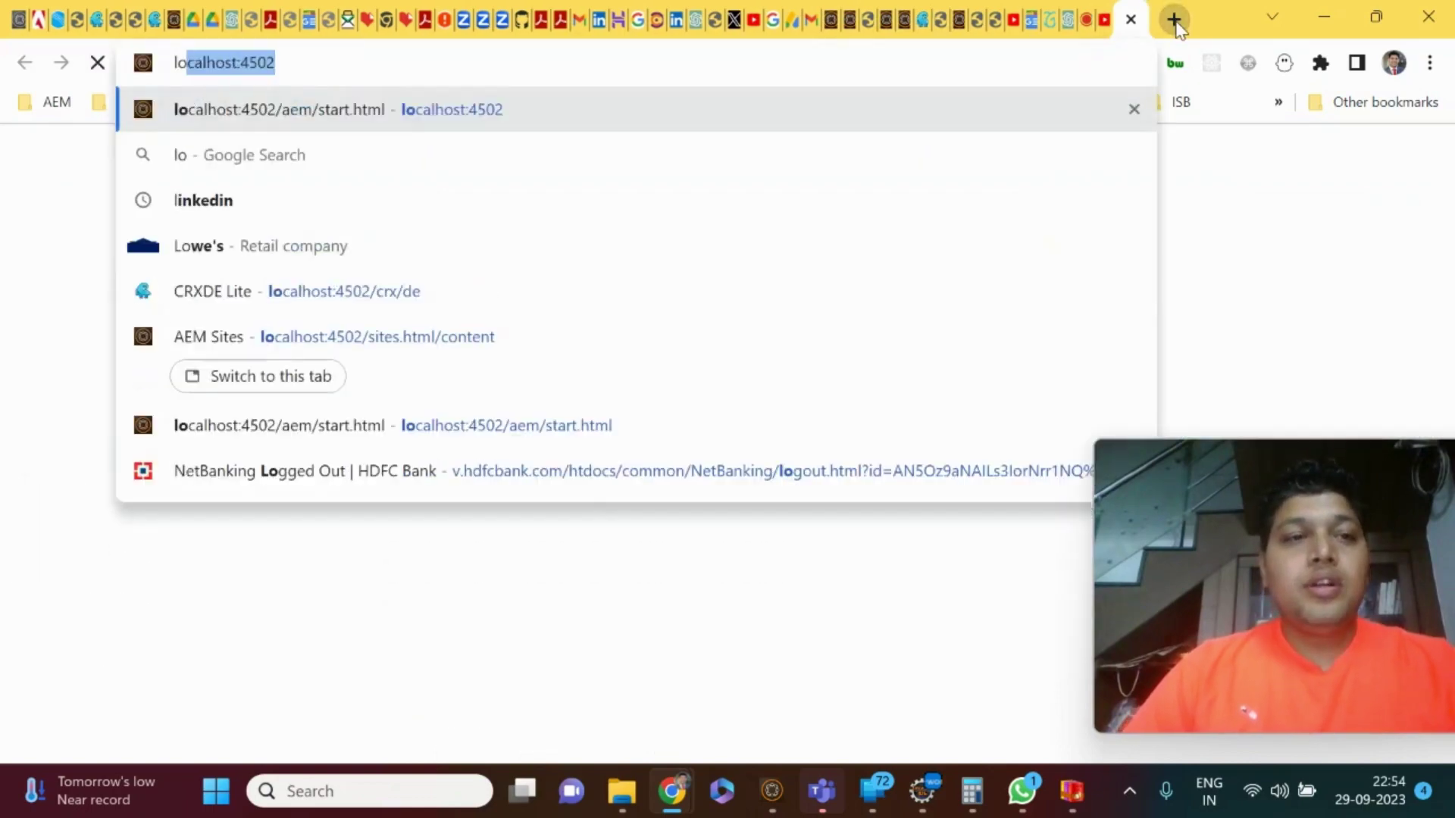
key(Return)
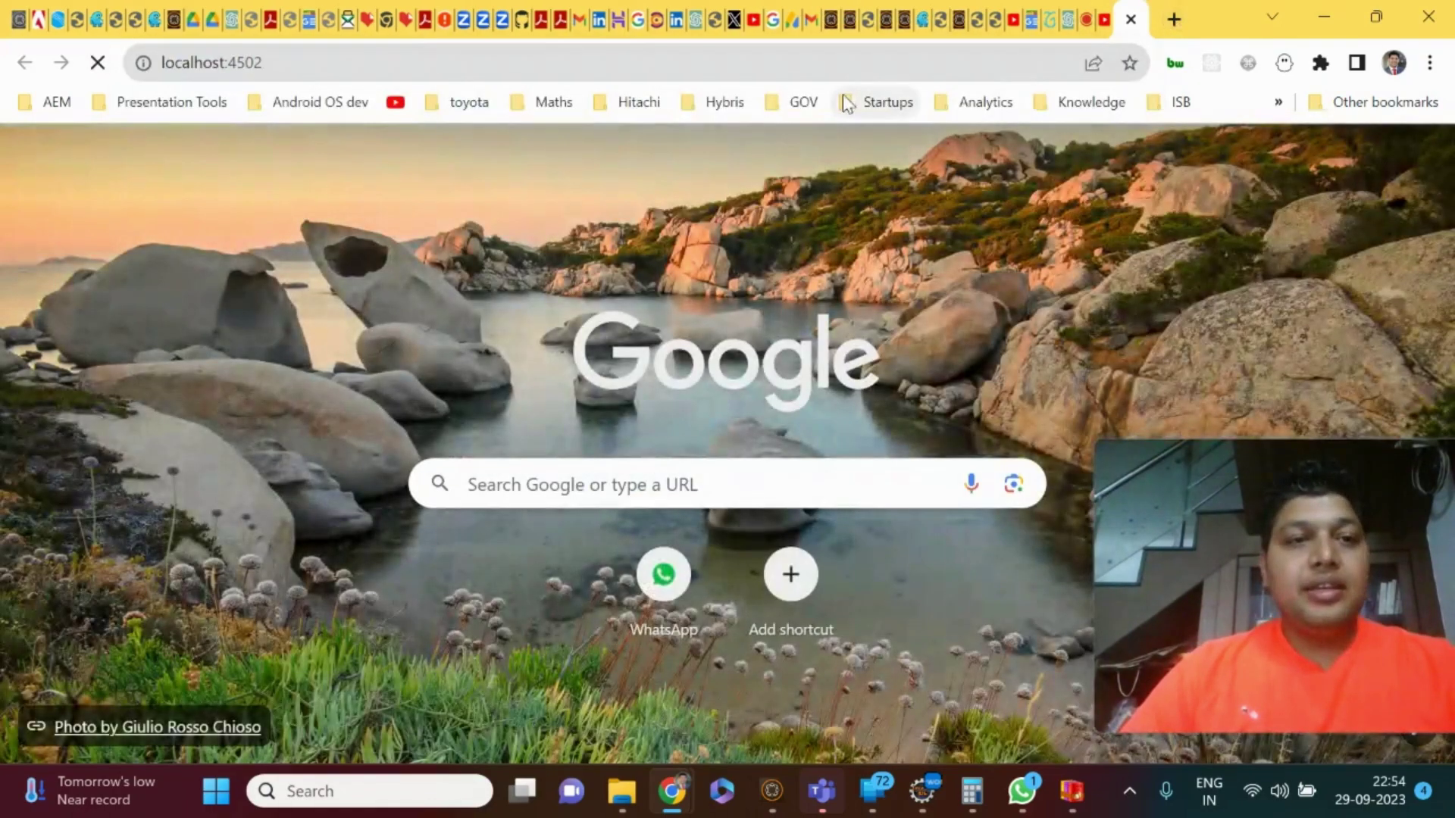
click(551, 75)
click(550, 75)
key(BackSpace)
key(BackSpace)
key(BackSpace)
key(BackSpace)
key(BackSpace)
key(BackSpace)
key(BackSpace)
key(BackSpace)
key(BackSpace)
key(BackSpace)
key(BackSpace)
key(BackSpace)
key(BackSpace)
key(BackSpace)
key(BackSpace)
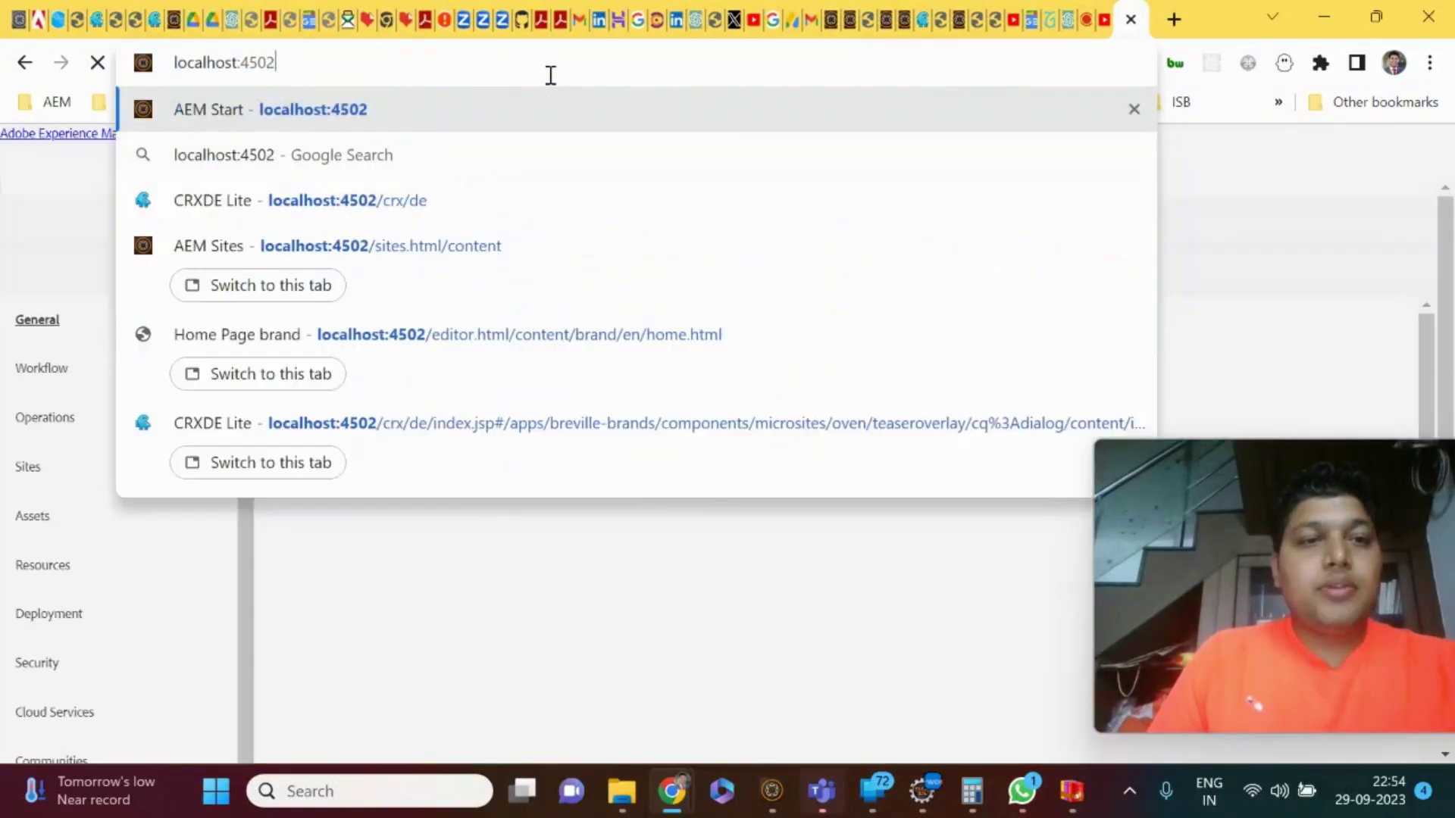
click(497, 181)
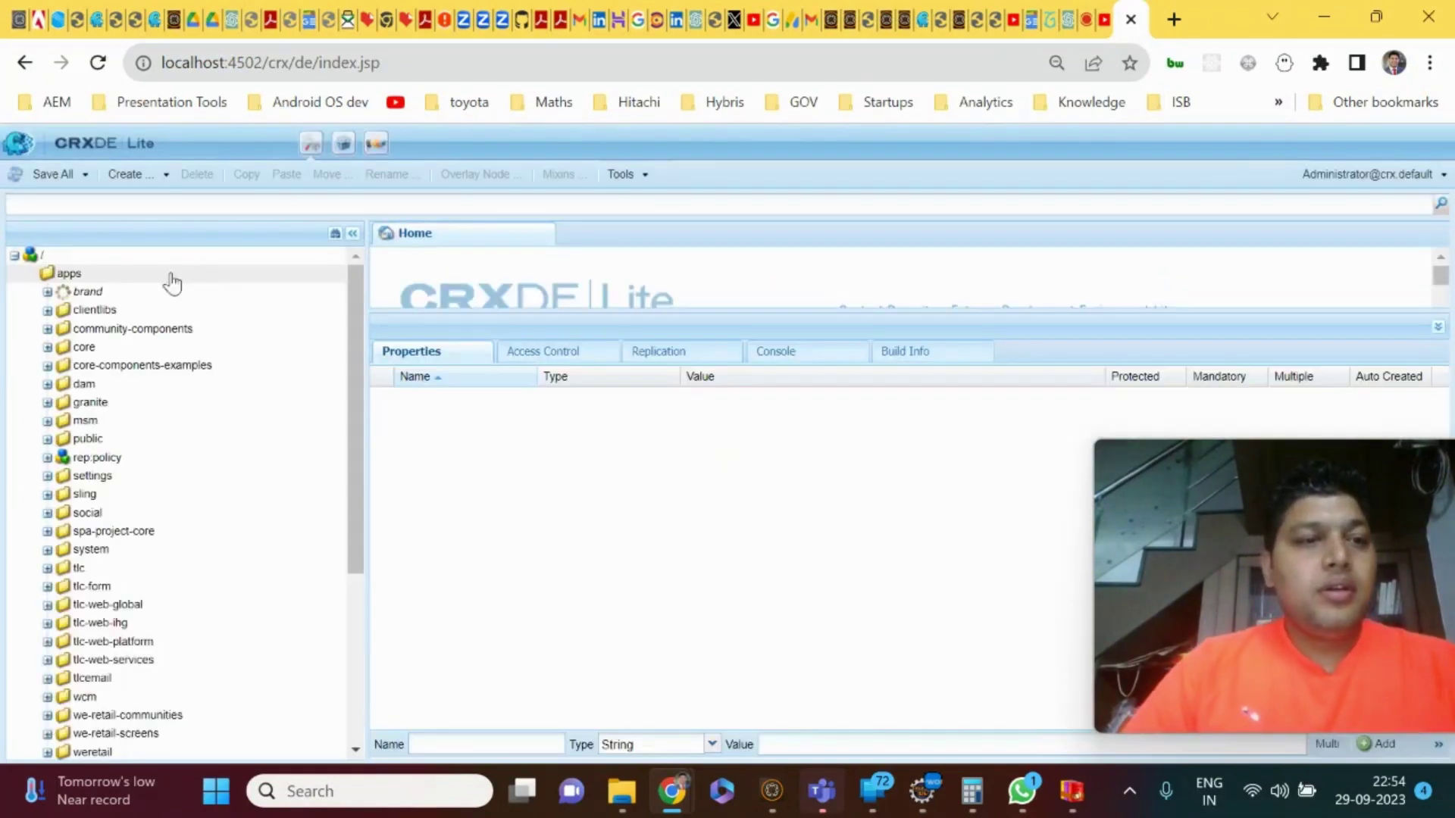
Collapse the brand folder and expand the repository tree down to /apps/core/wcm/components/accordion/v1/accordion.
scroll(75, 309, up, 10)
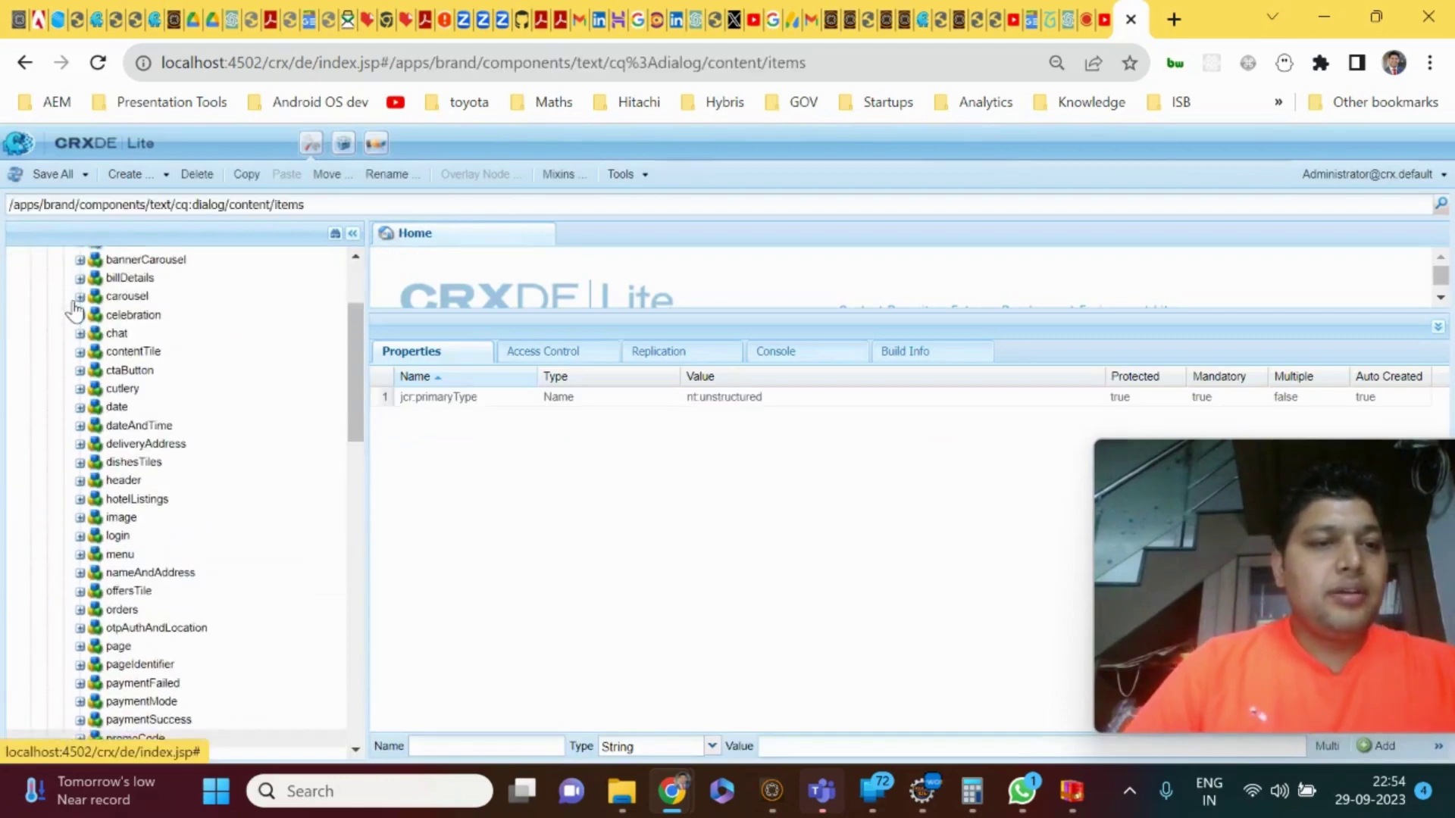
click(47, 291)
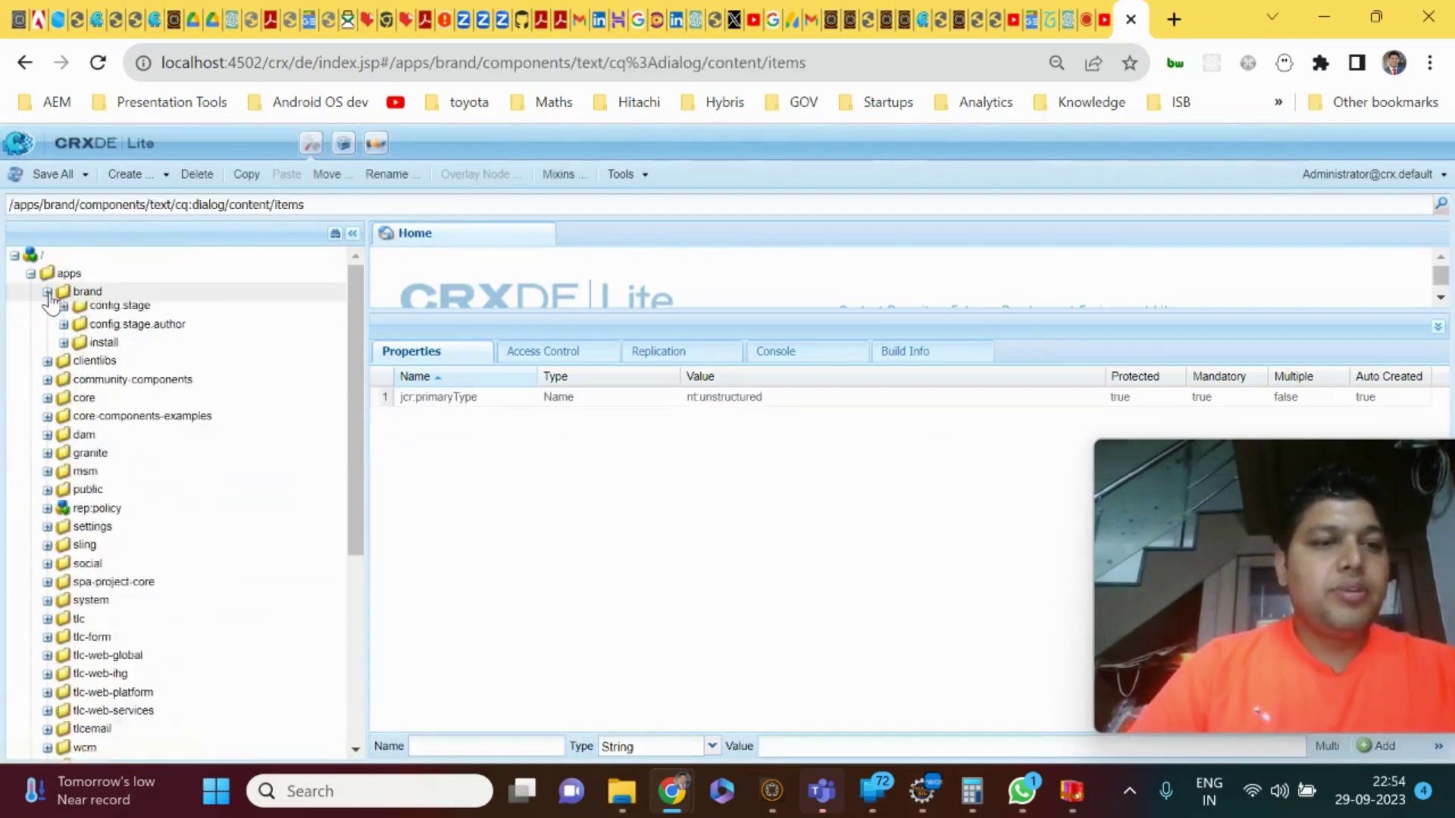
click(129, 348)
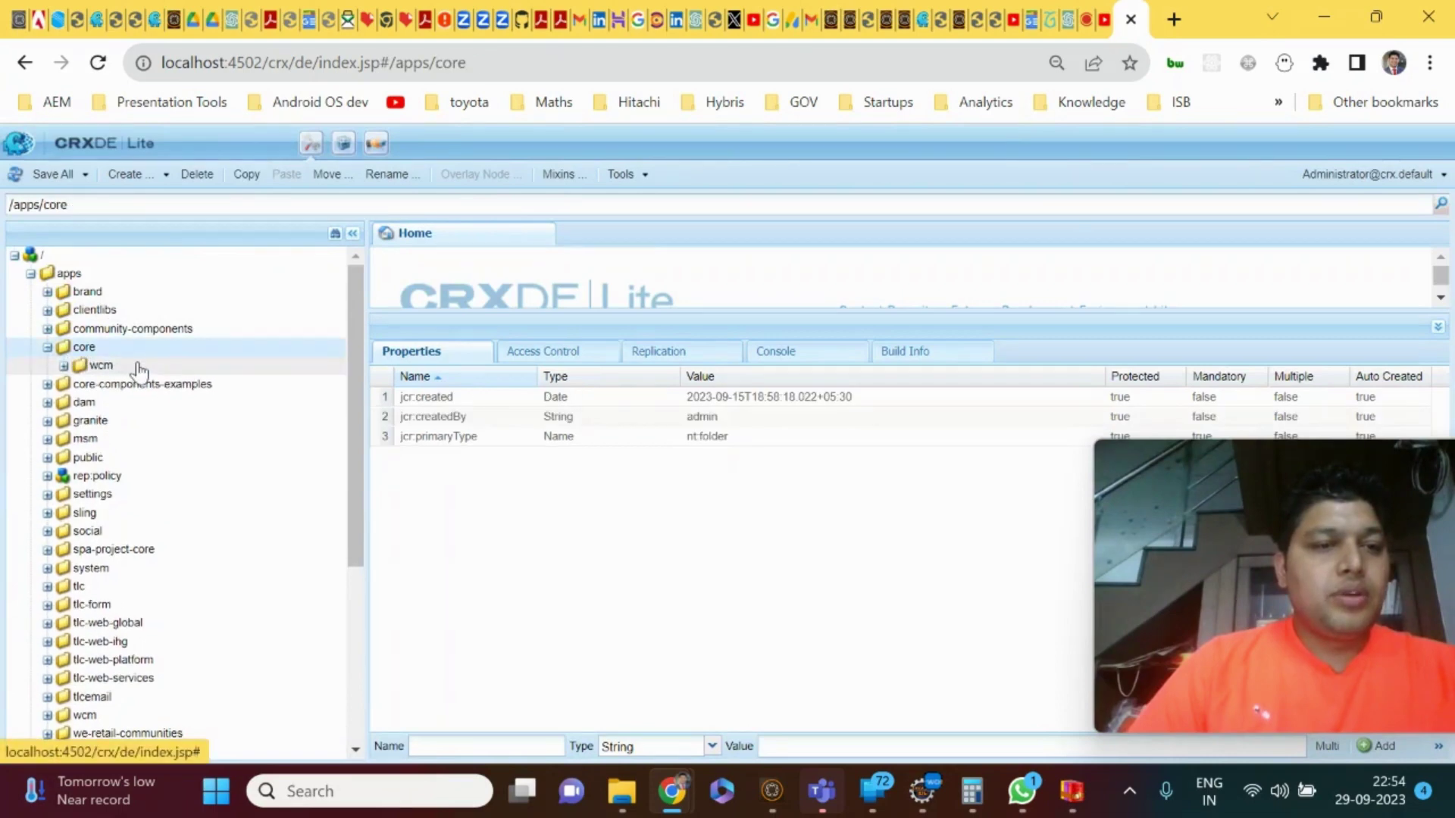
click(101, 366)
click(174, 392)
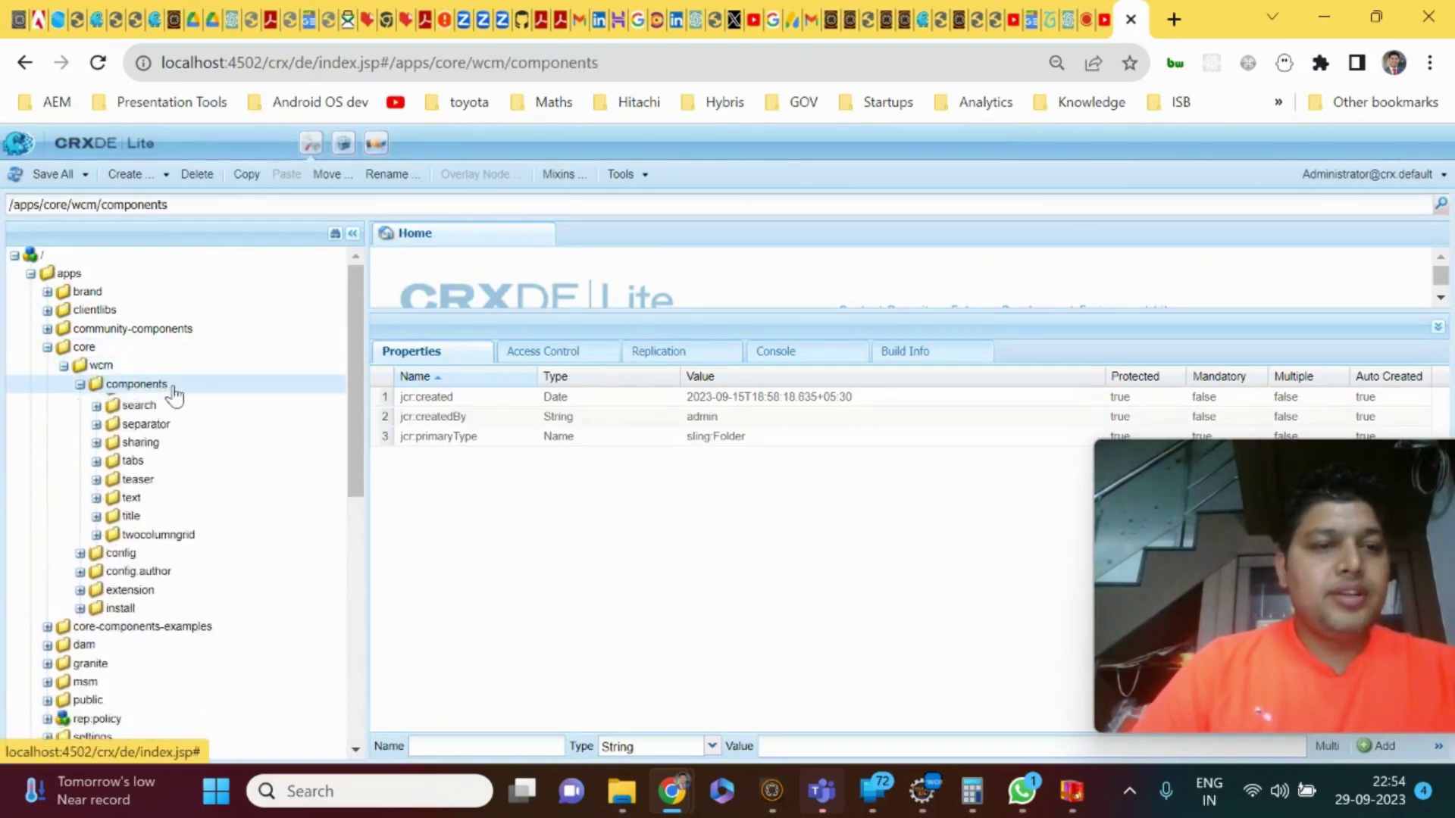
click(200, 409)
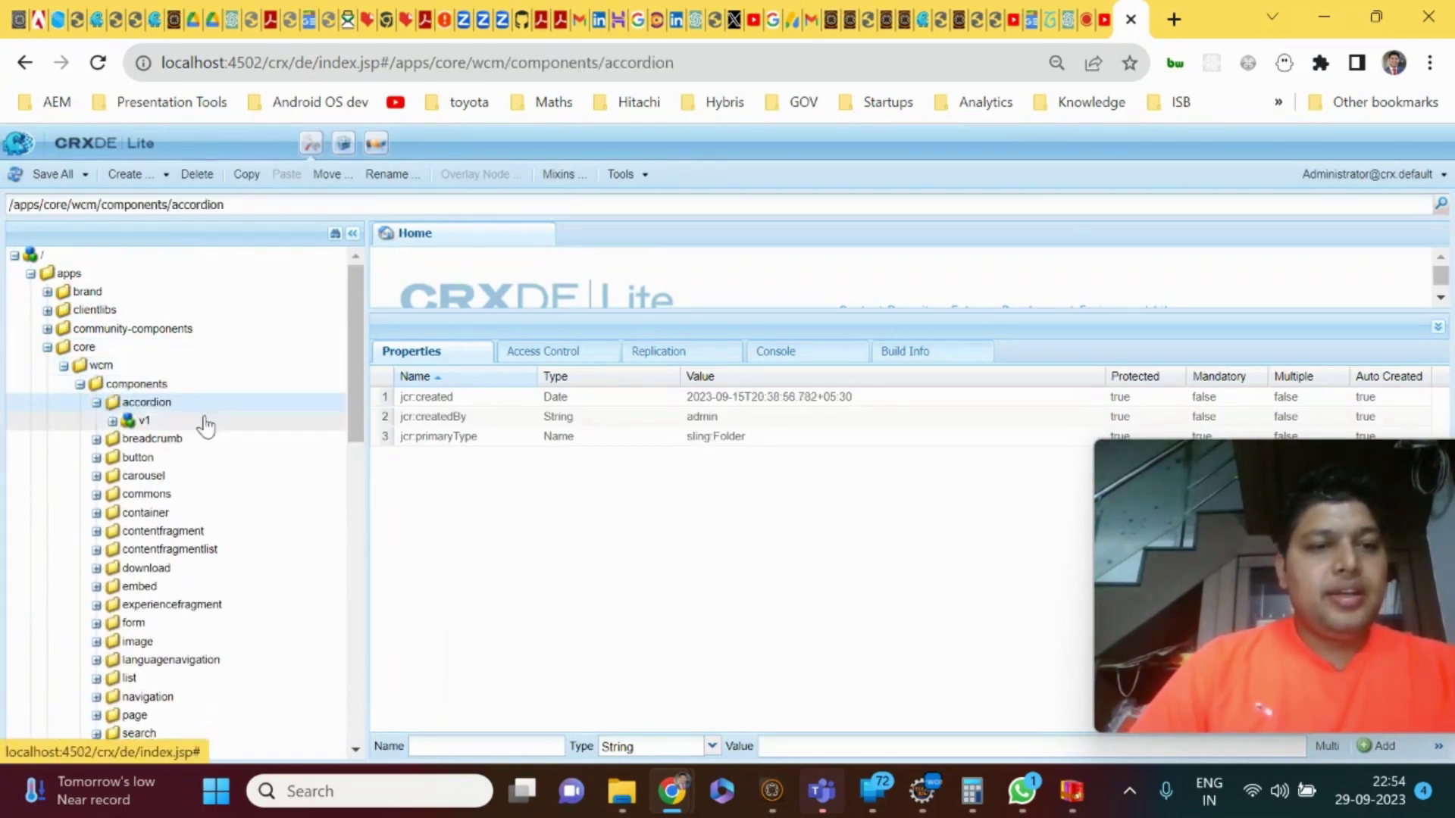
click(206, 421)
click(216, 439)
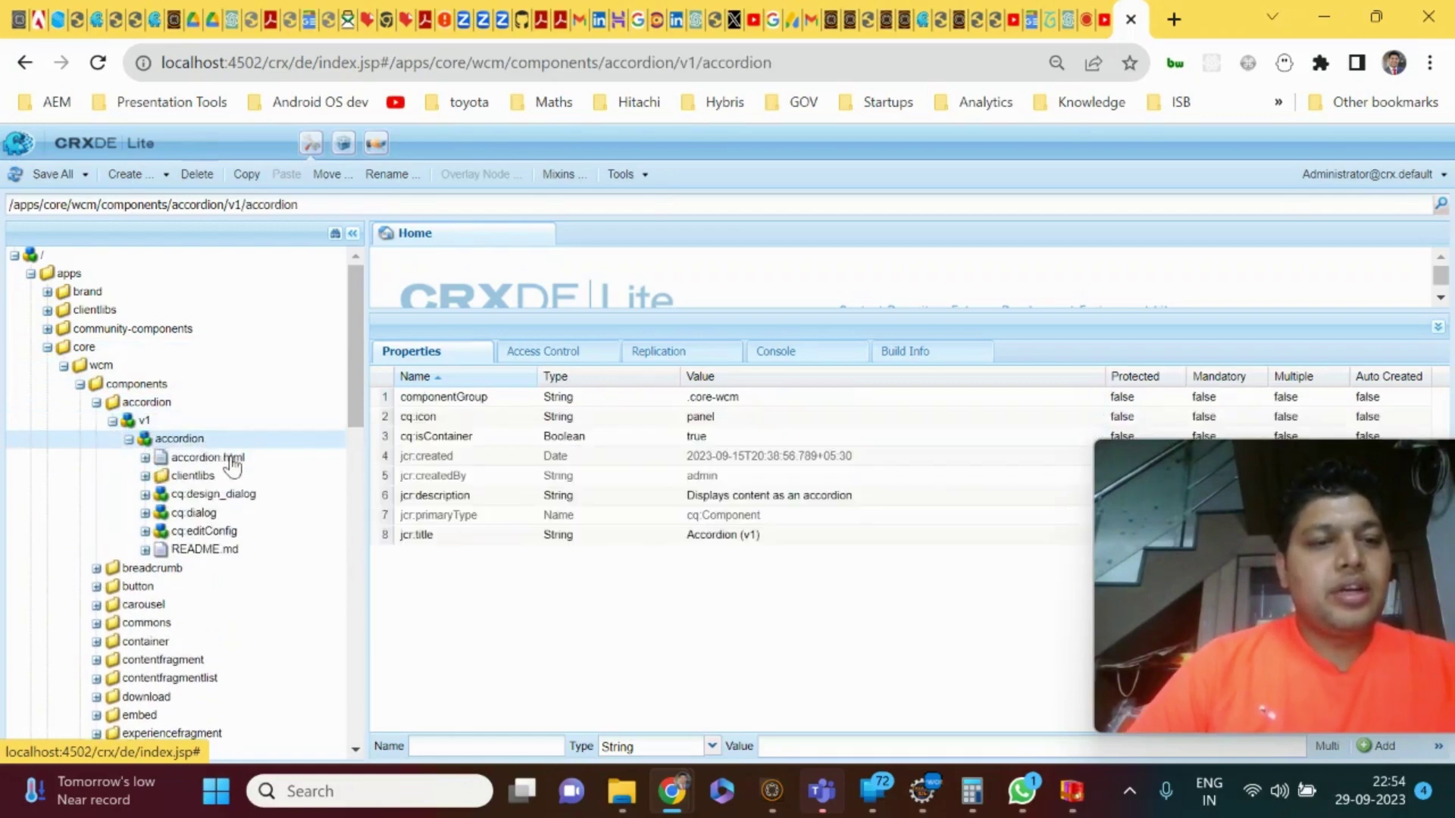
Expand the accordion component's cq:dialog node down to content/items/tabs/items.
click(269, 515)
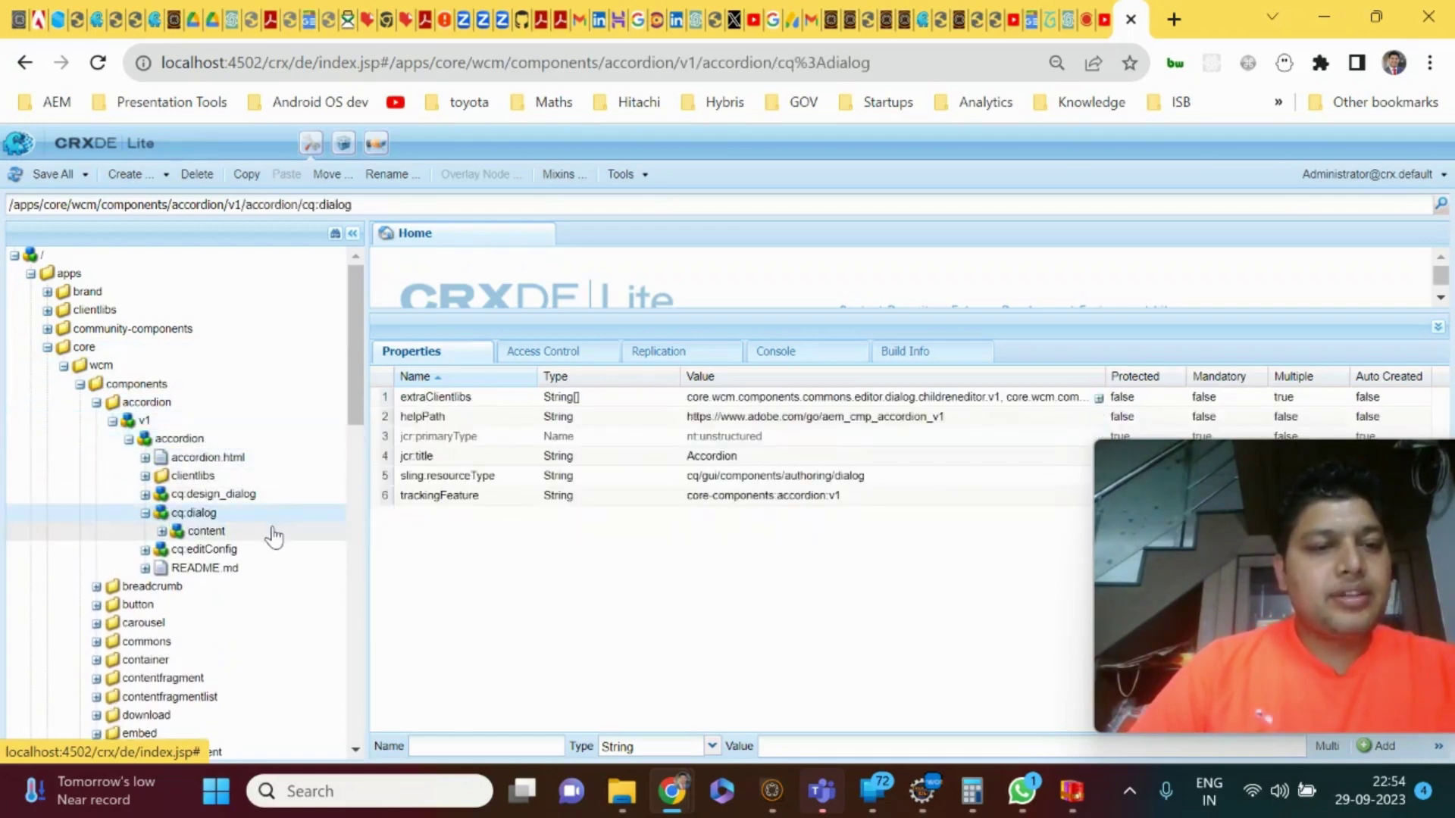
click(271, 532)
click(276, 550)
scroll(274, 551, down, 3)
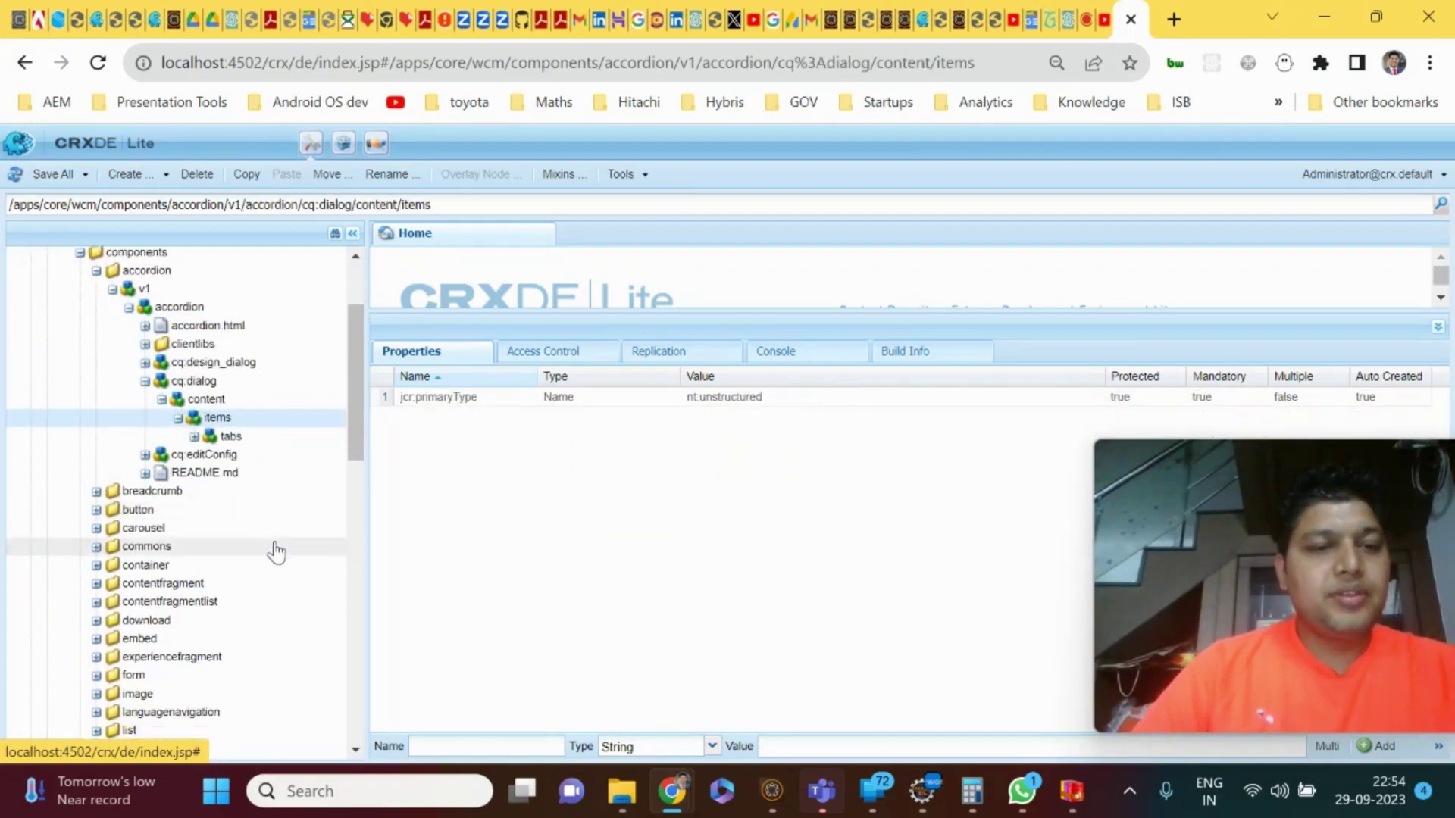
click(276, 438)
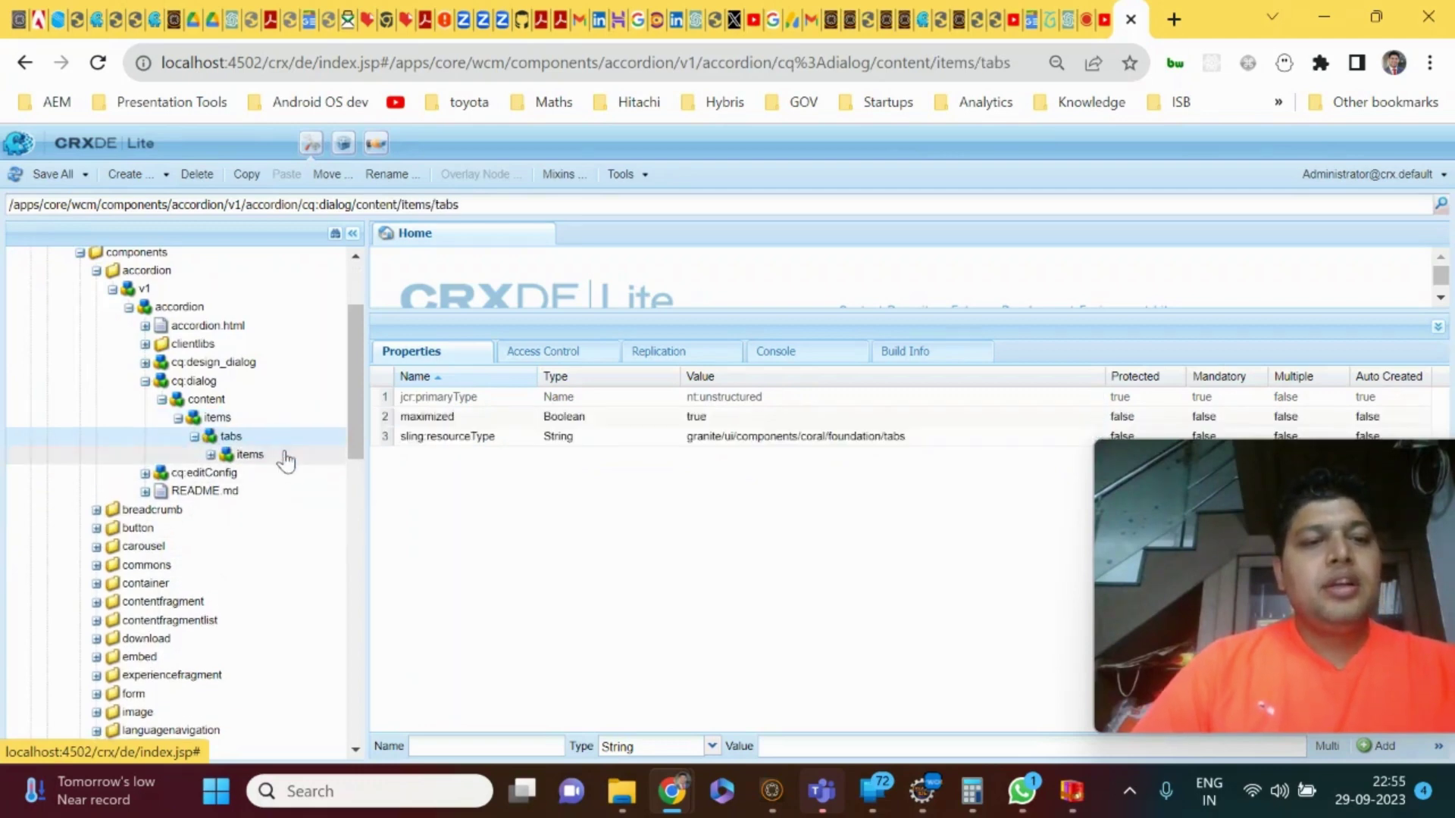
click(285, 455)
scroll(285, 457, down, 1)
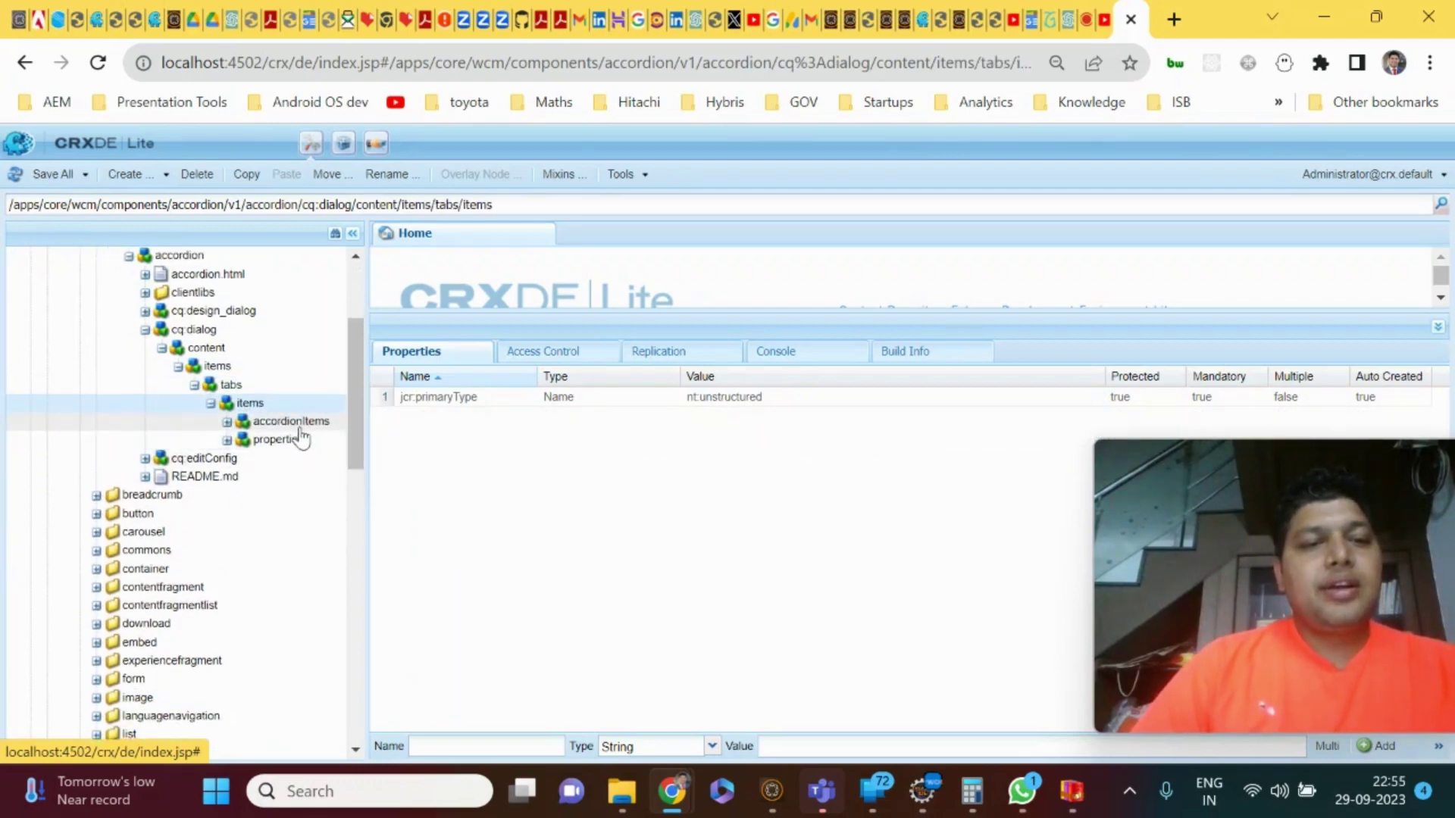
Expand the accordionItems dialog tab down to its items/columns/items node.
click(300, 428)
click(297, 440)
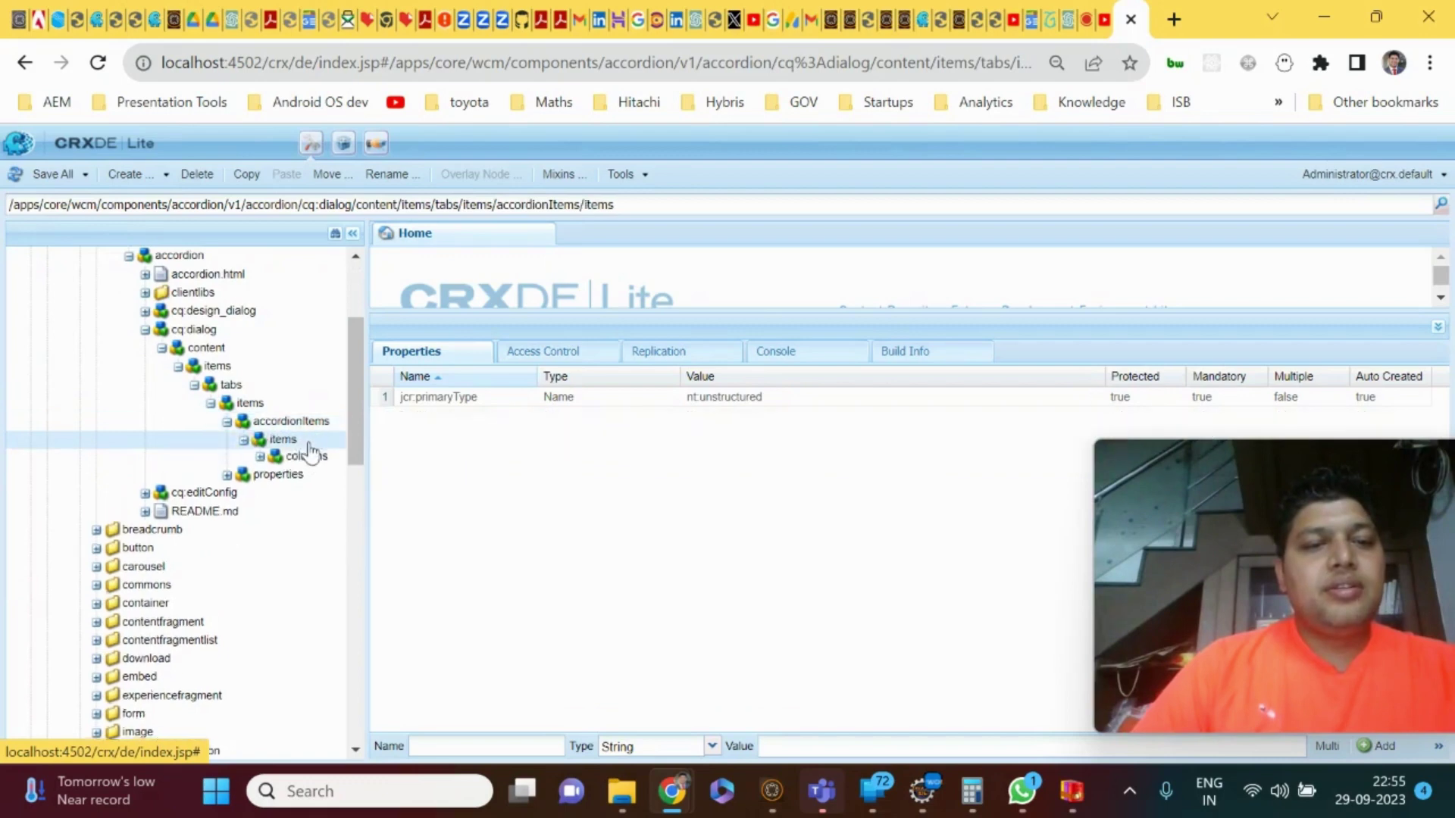
click(313, 459)
click(322, 479)
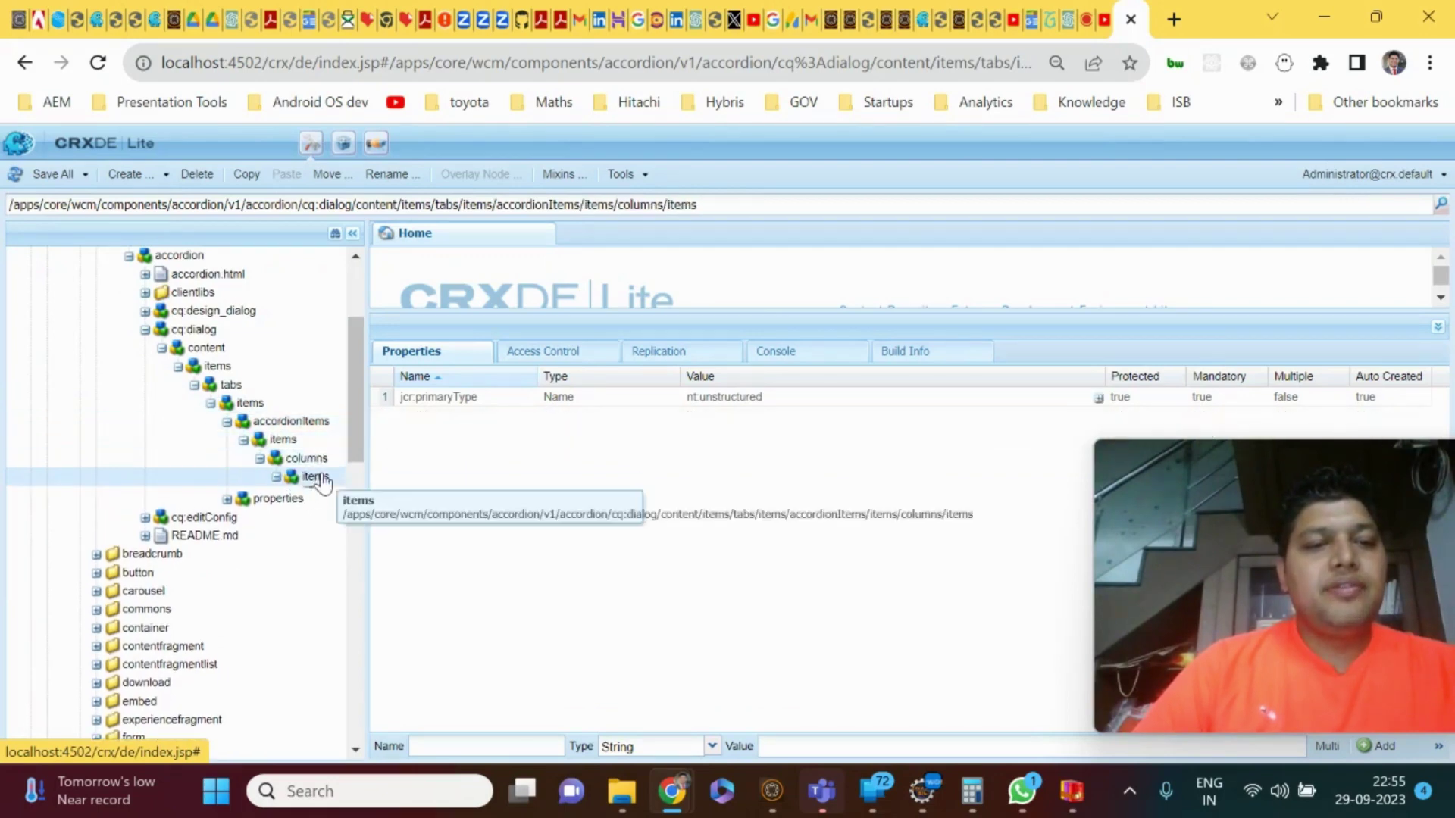
Expand the properties dialog tab down to items/columns/items/column/items to reach its dialog fields.
click(309, 516)
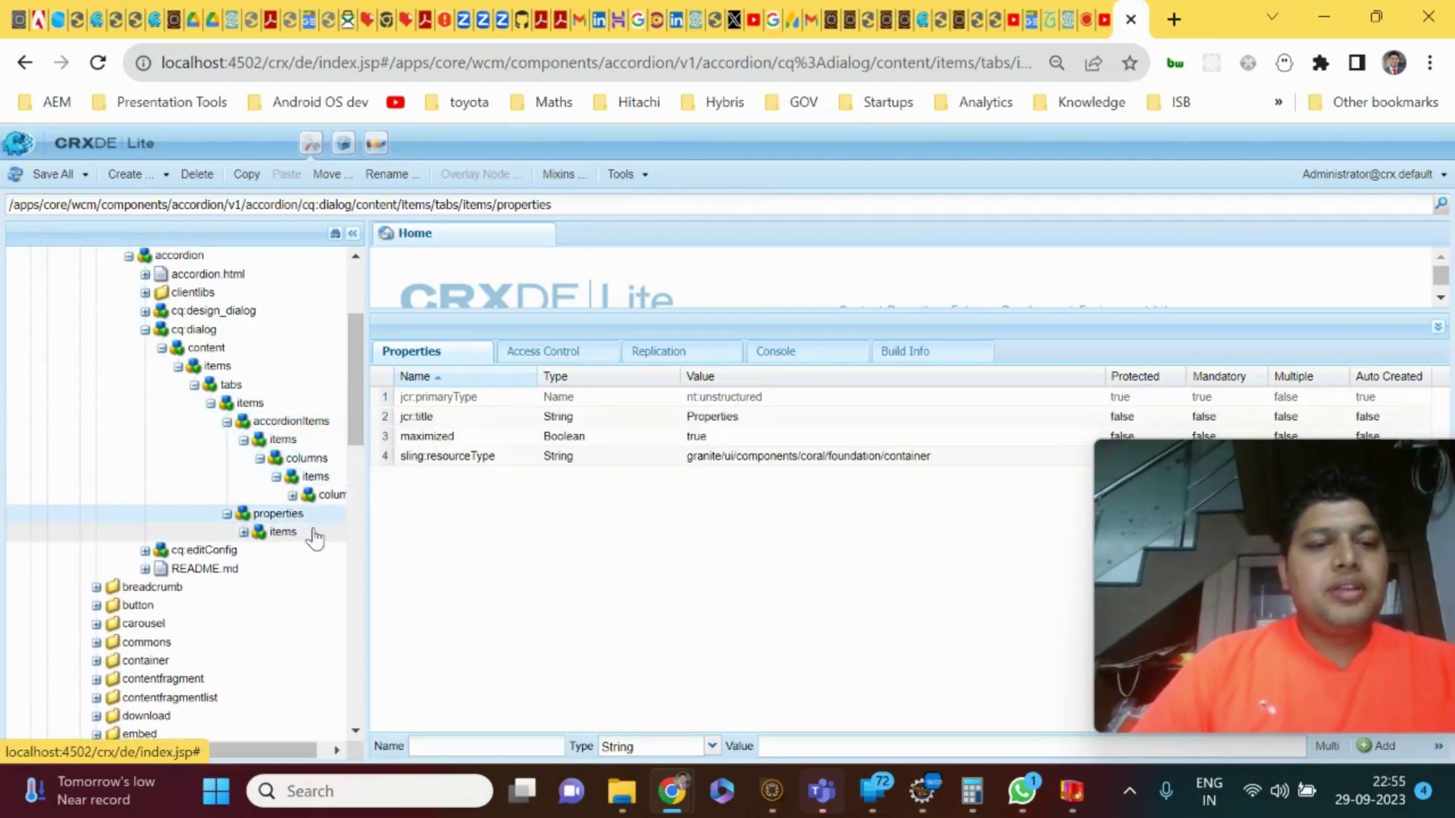
click(311, 534)
click(320, 552)
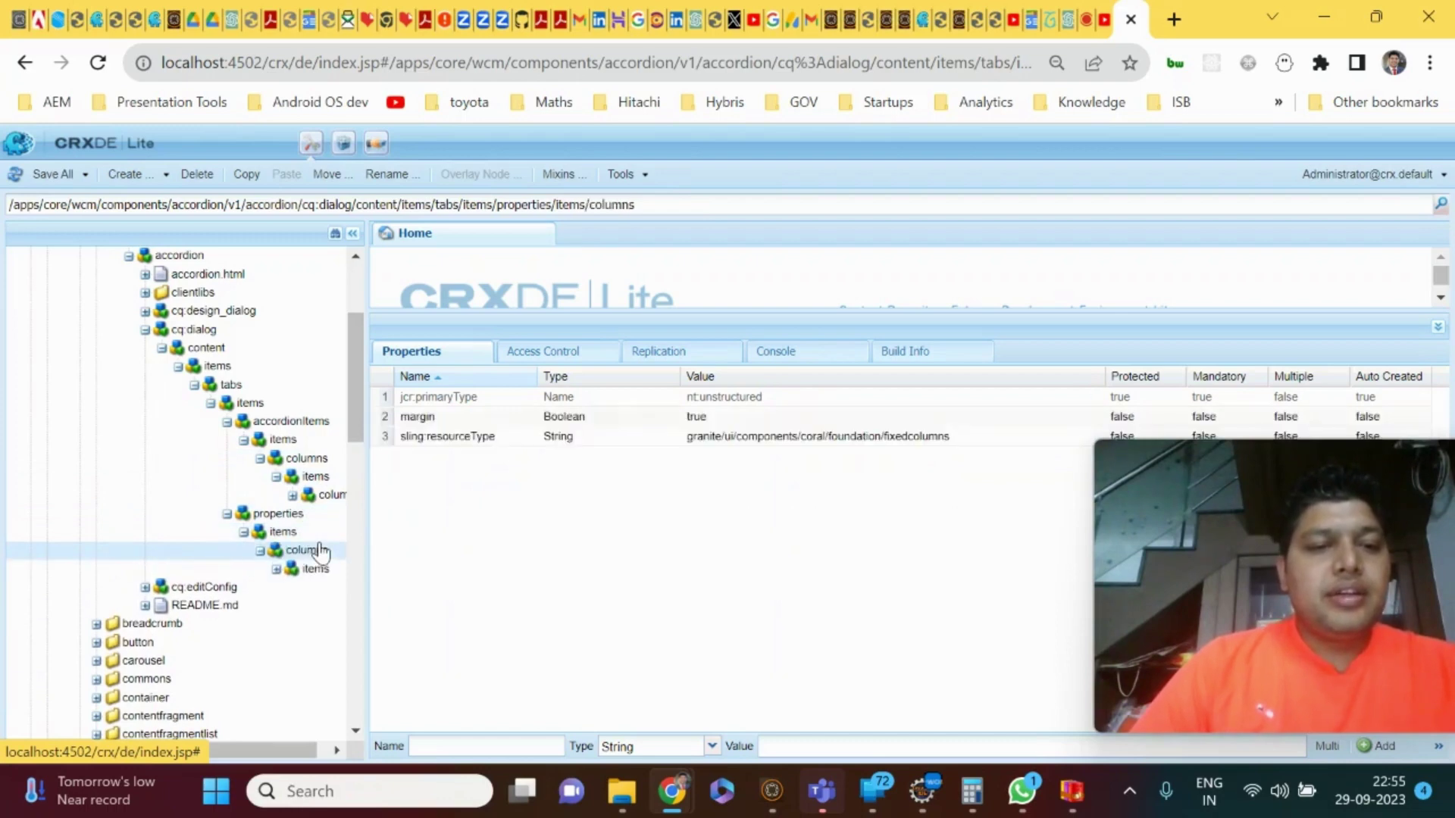
click(322, 569)
click(327, 549)
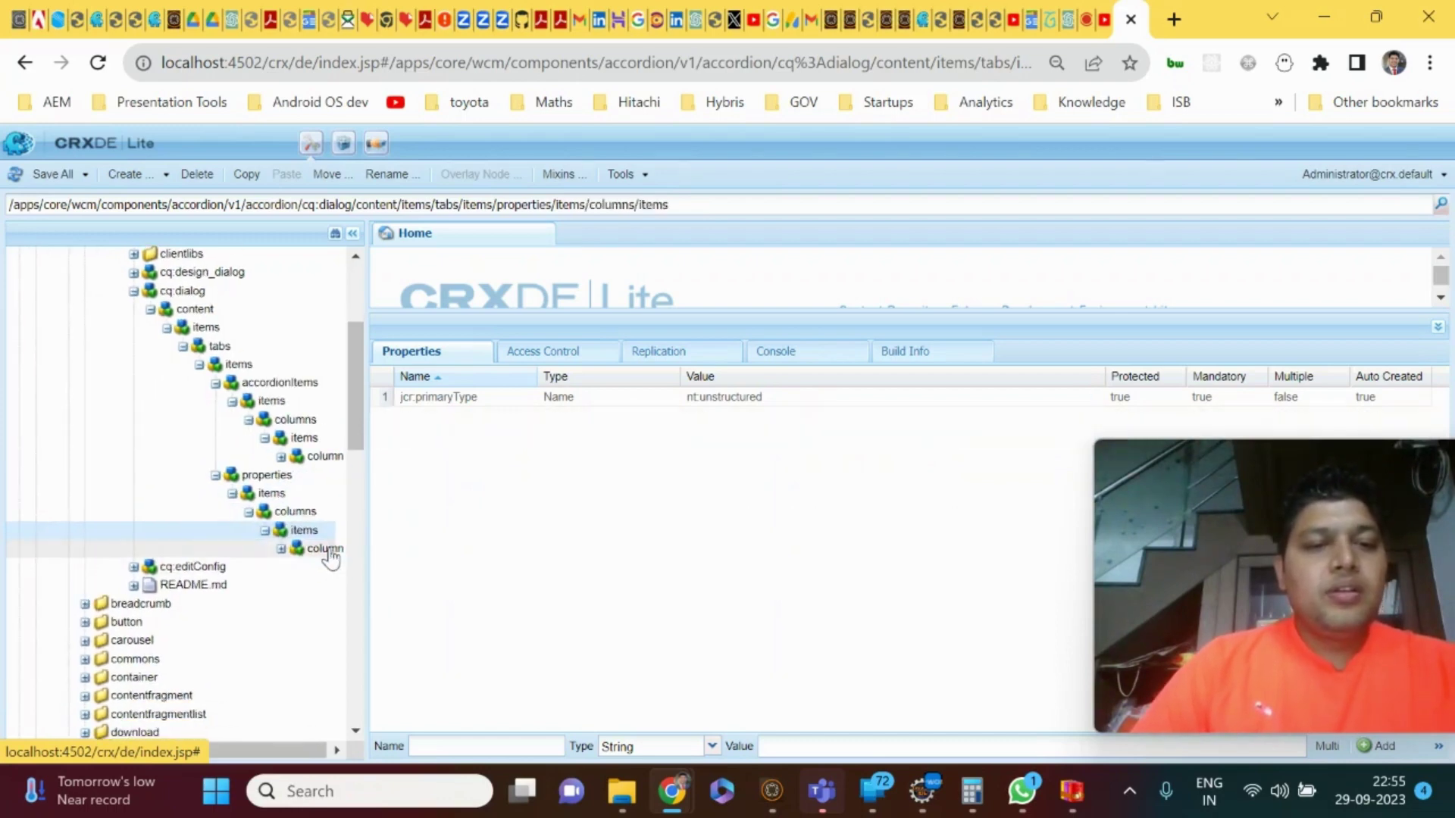
click(333, 570)
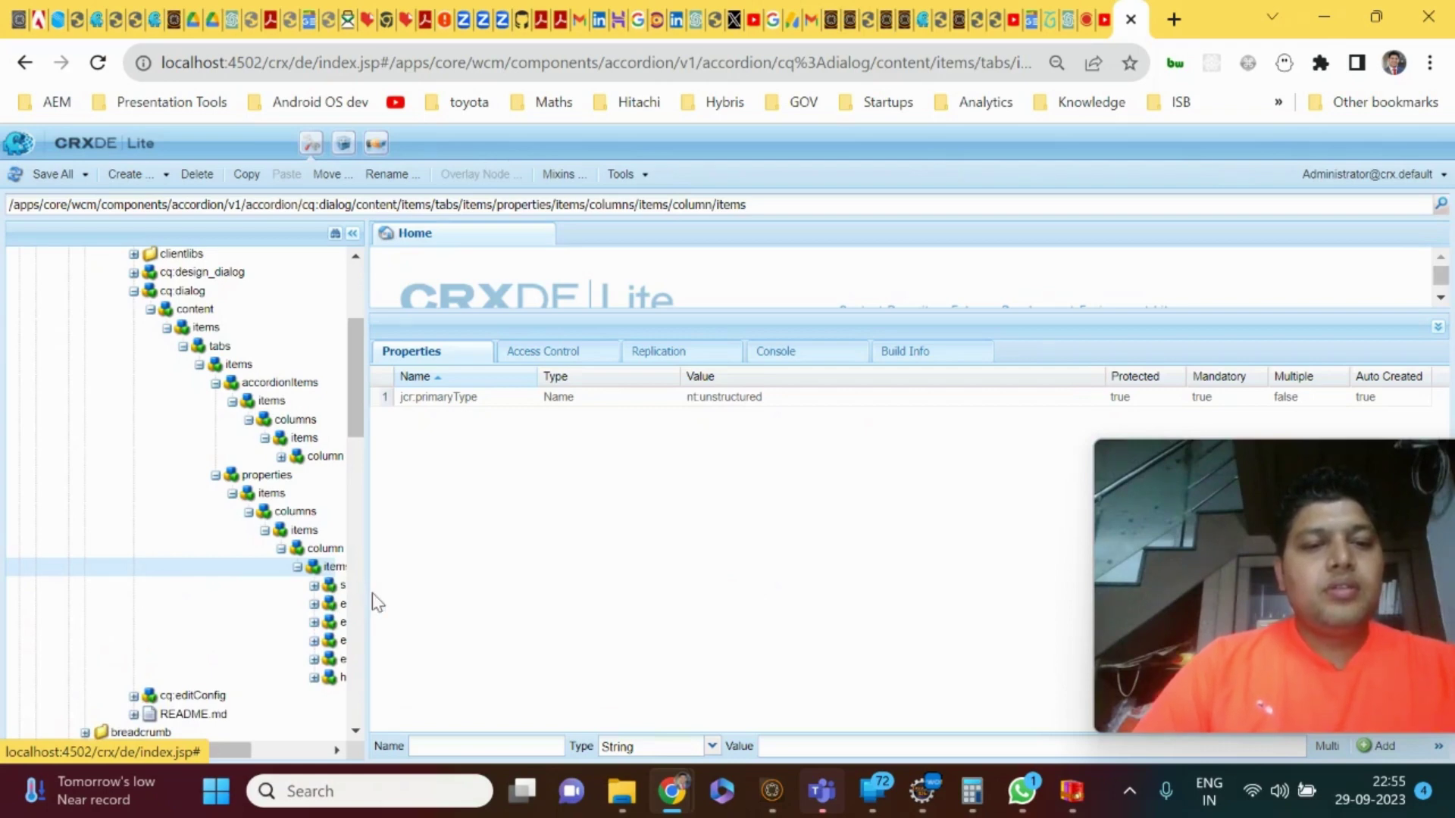
Widen the repository tree and inspect the properties of the singleExpansion and expandedItems field nodes.
drag(366, 594, 528, 595)
click(429, 589)
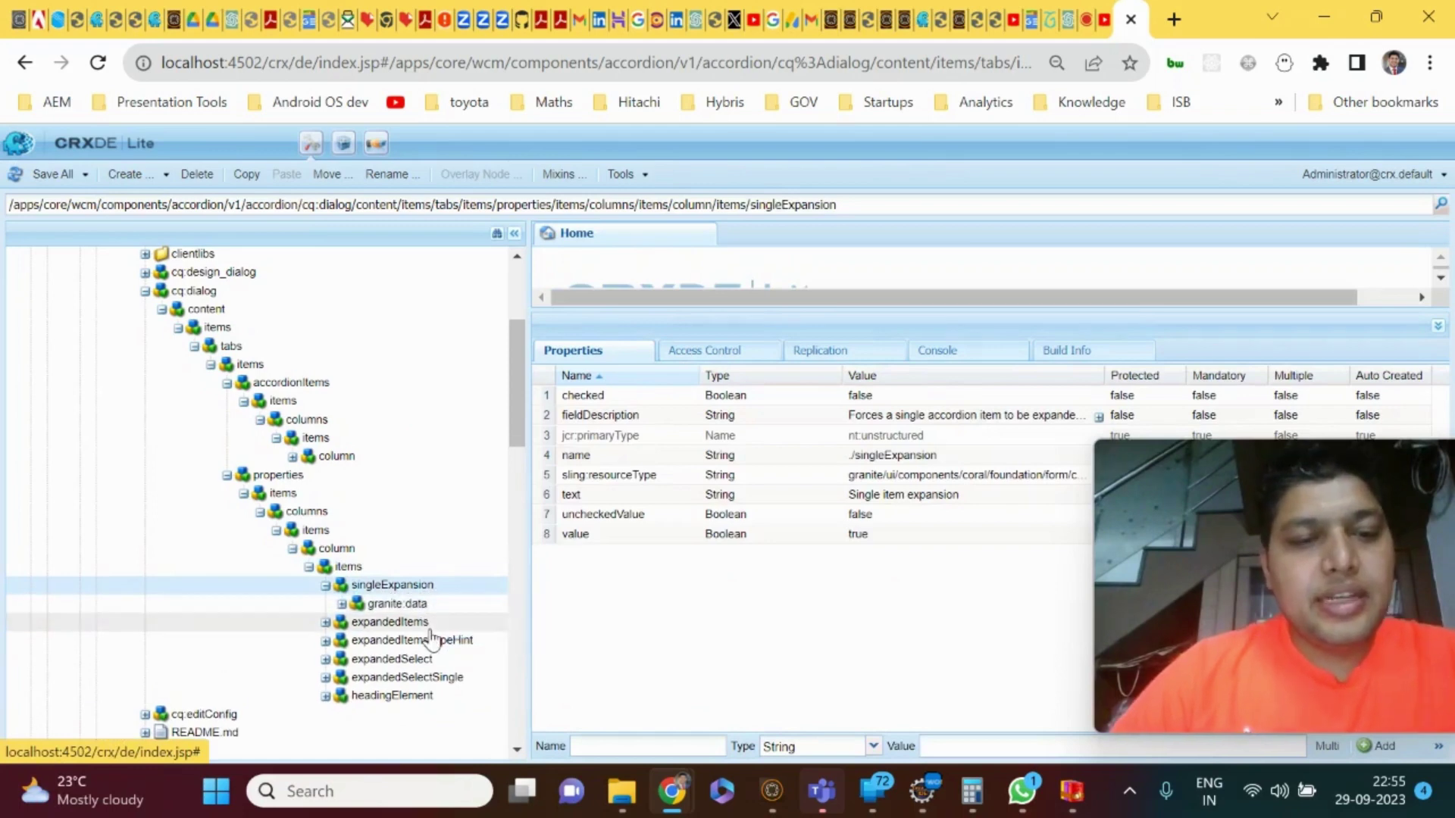
click(427, 623)
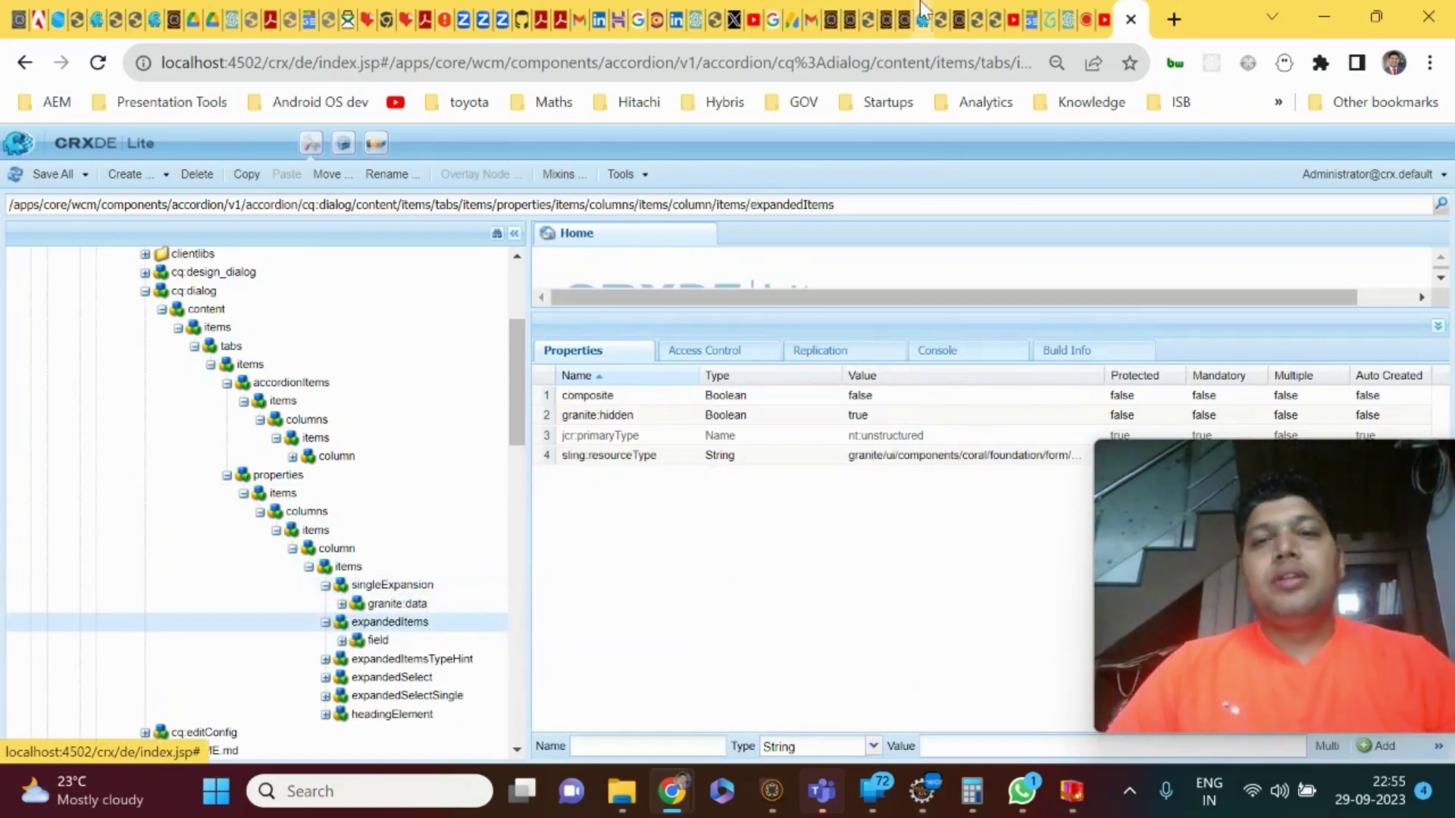
Switch back to the YouTube Studio comments and reread the question about adding a field to existing core components.
click(1097, 24)
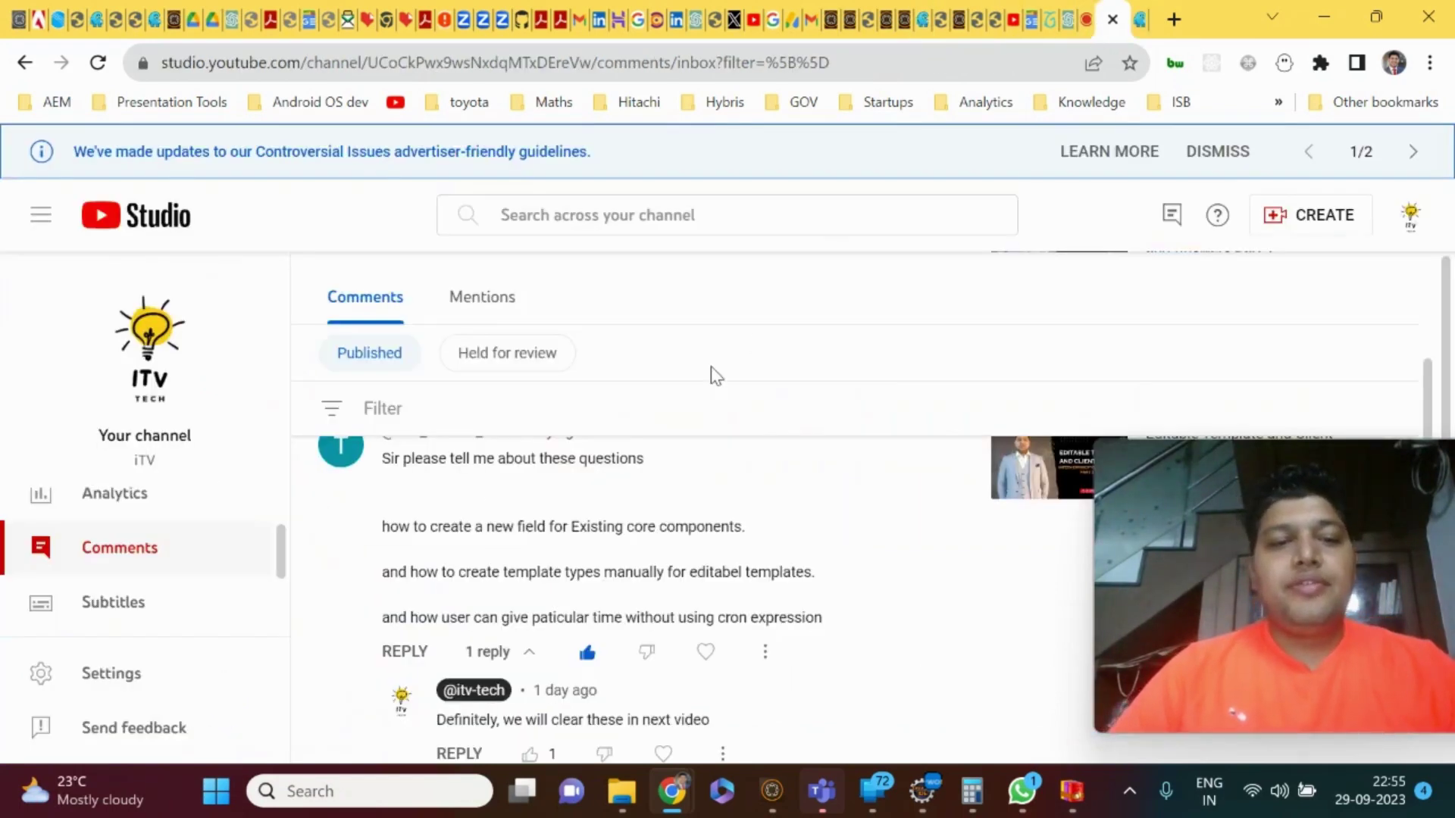
scroll(583, 558, down, 2)
scroll(581, 557, up, 2)
scroll(580, 557, up, 2)
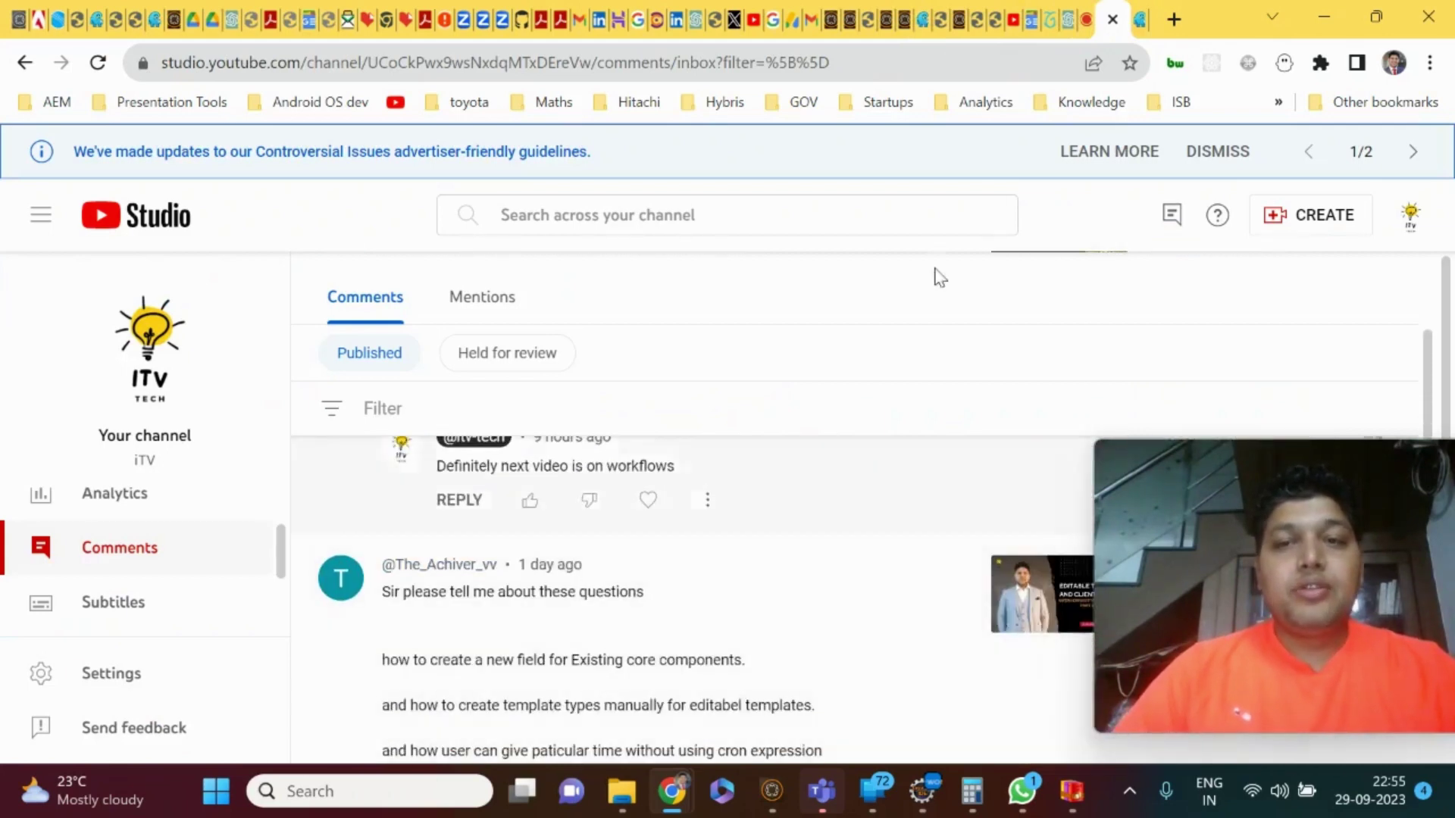
Return to CRXDE Lite and show the node creation options for the items node under the properties tab's column.
click(1139, 20)
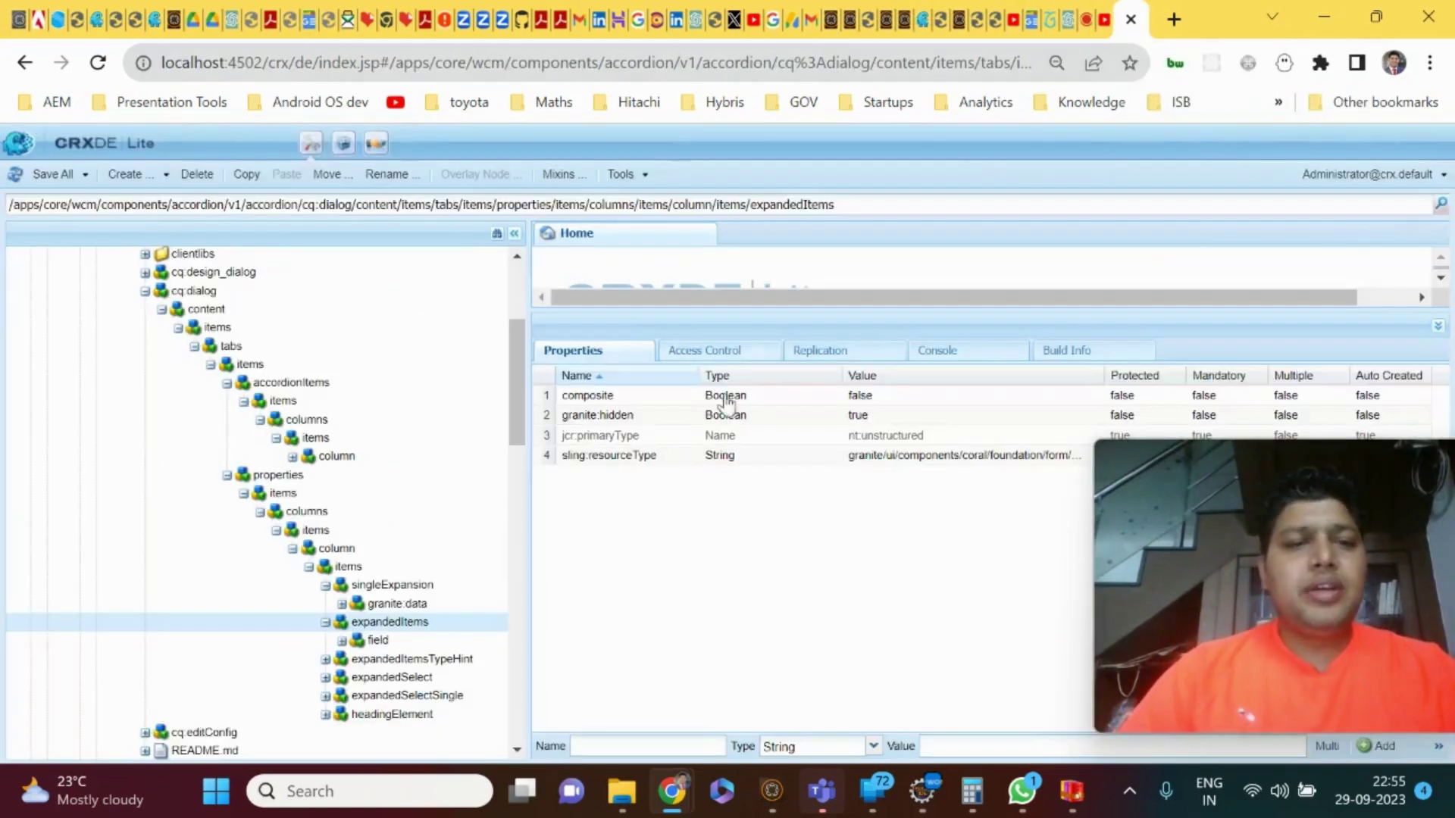
right_click(442, 568)
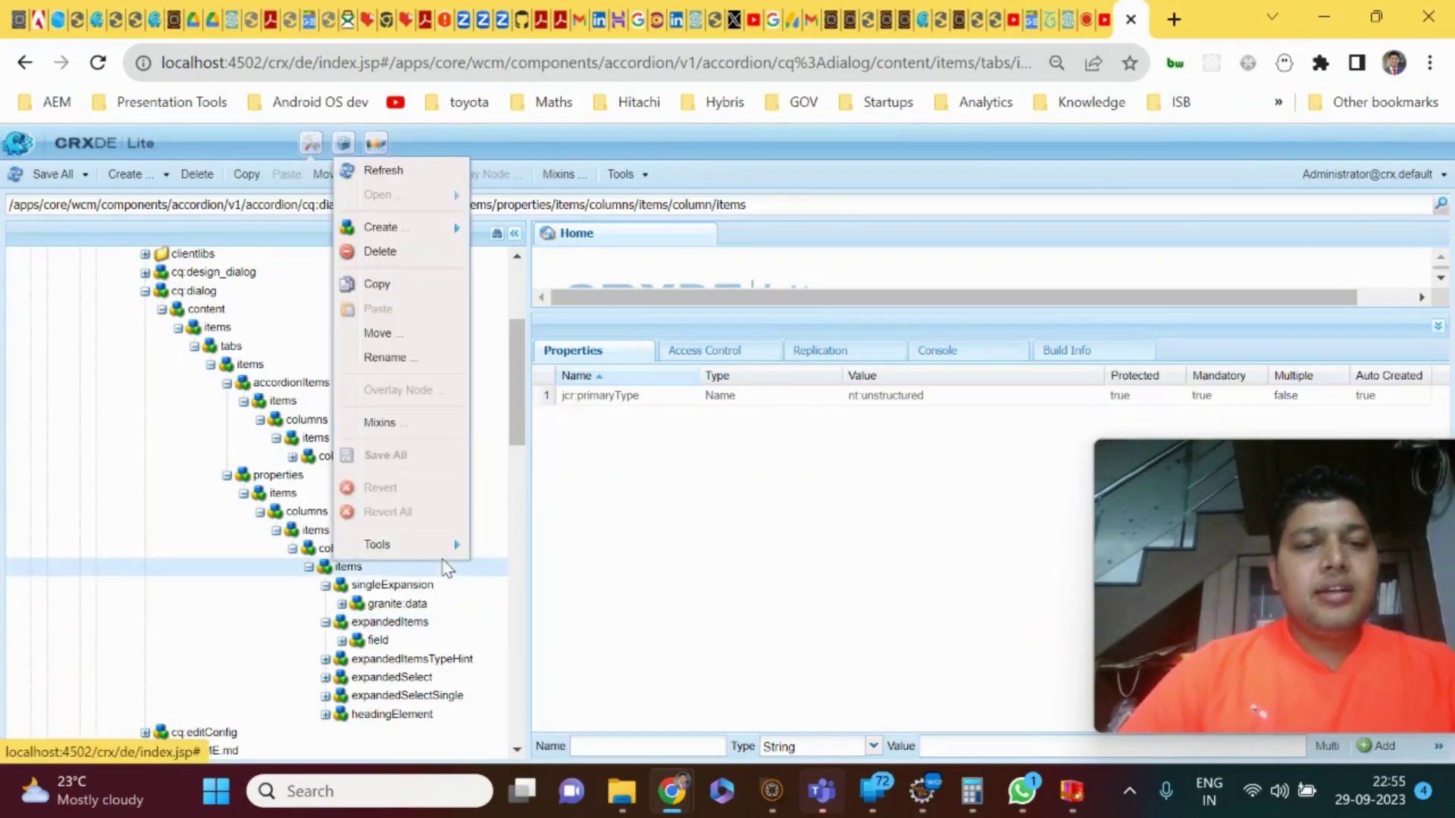
mouse_move(432, 228)
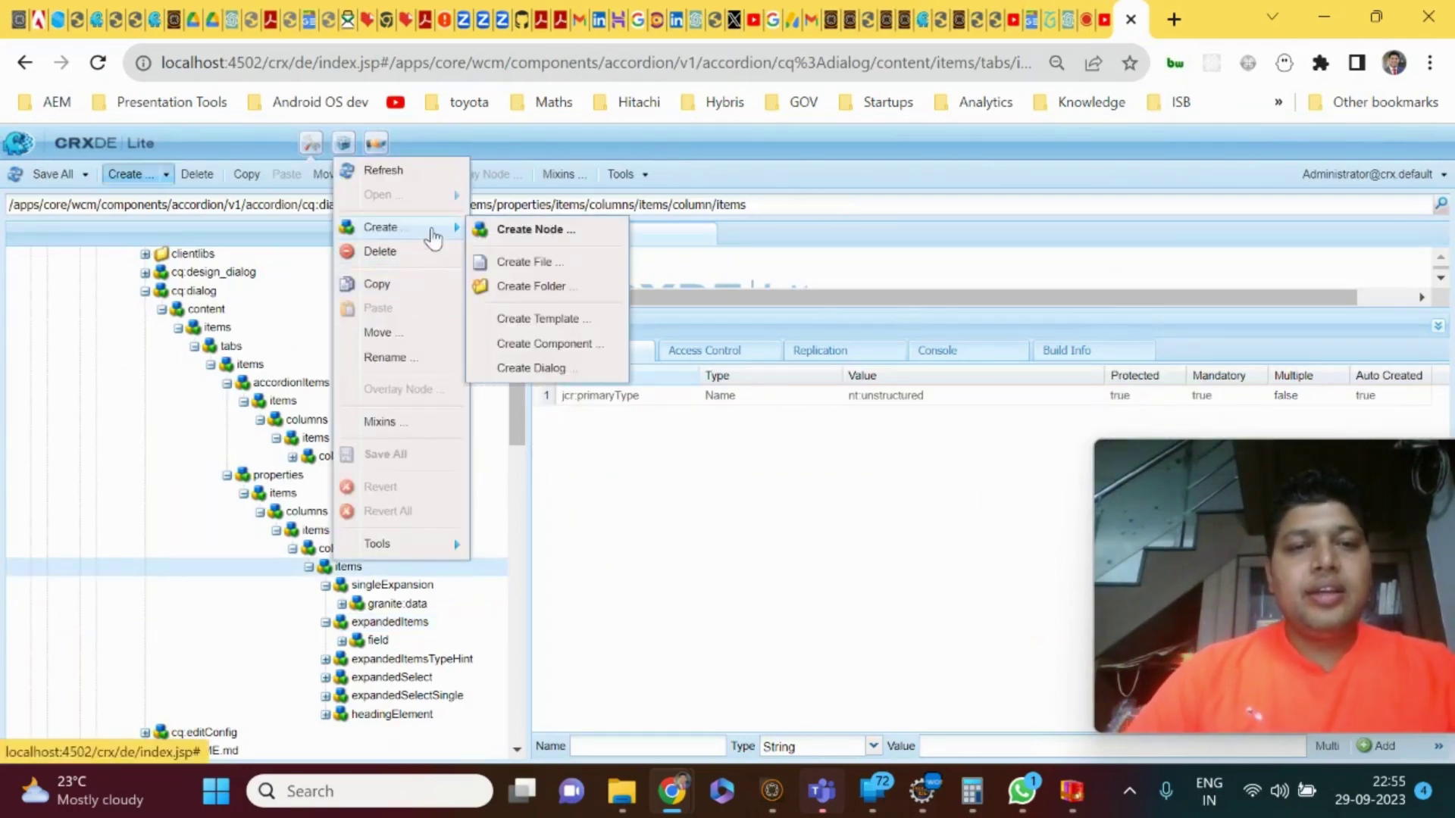
Inspect the singleExpansion node's properties and widen the Value column to read its full sling:resourceType.
click(461, 587)
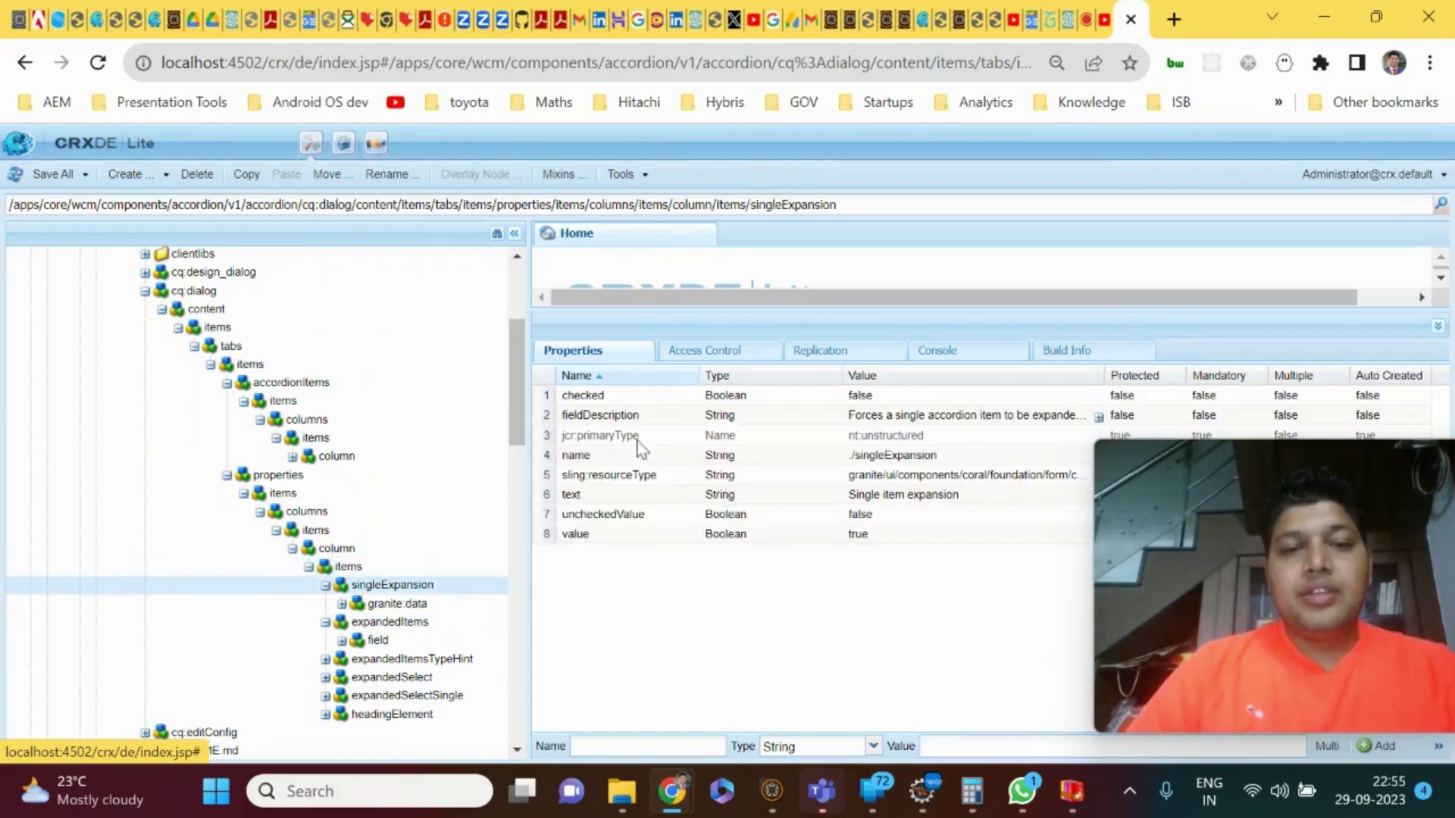
mouse_move(1117, 479)
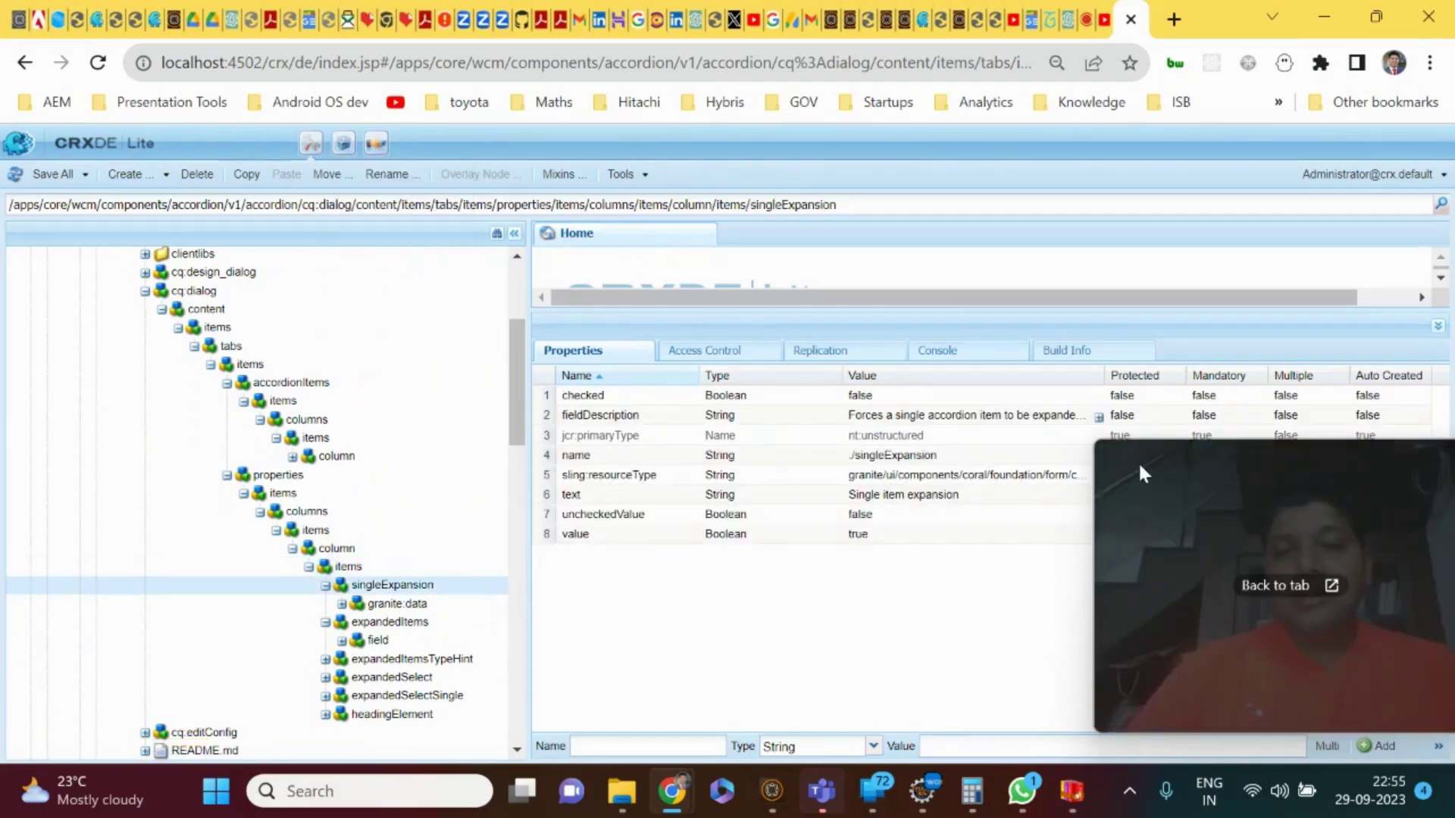
drag(1137, 461, 1165, 626)
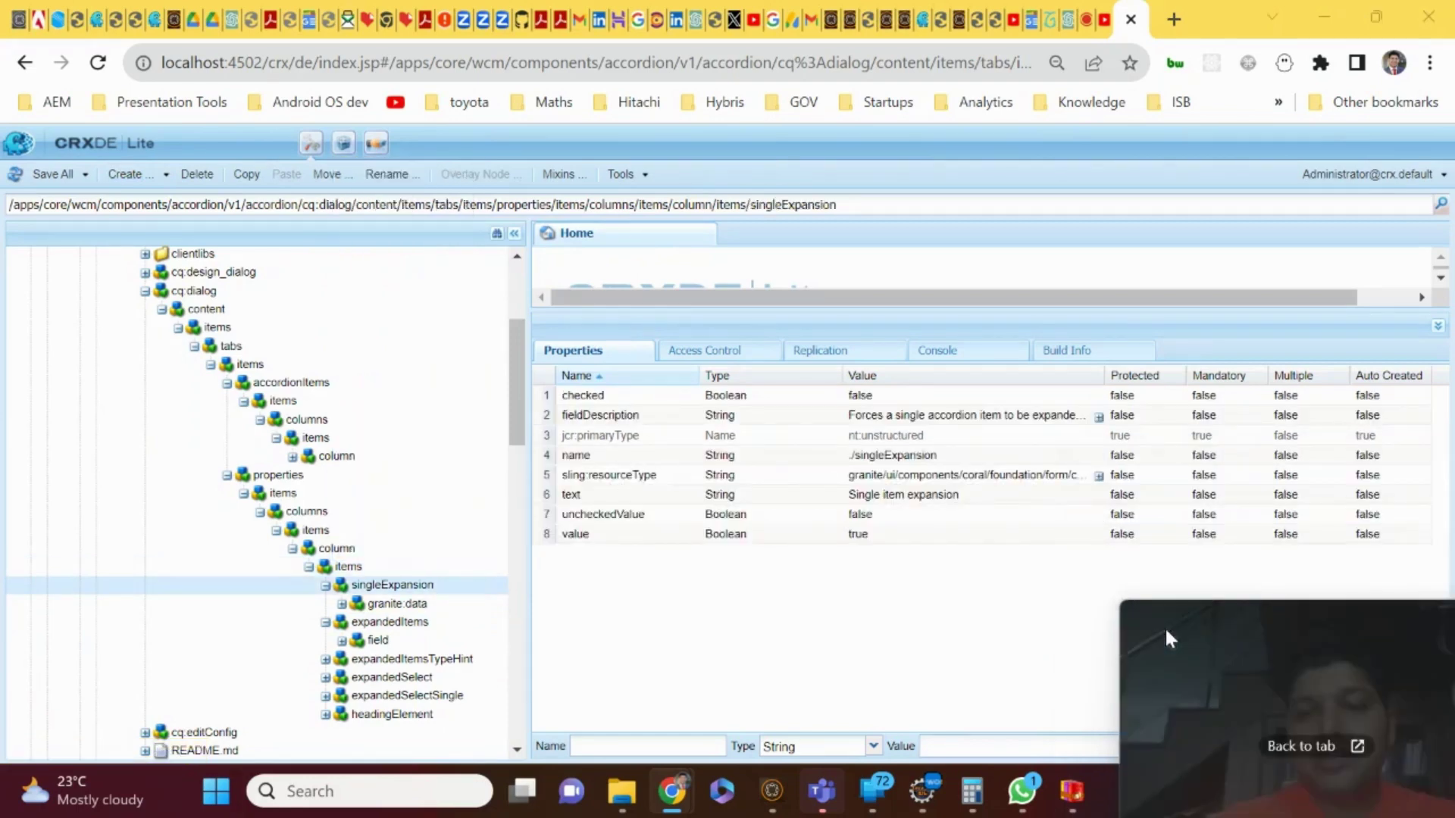
click(1098, 477)
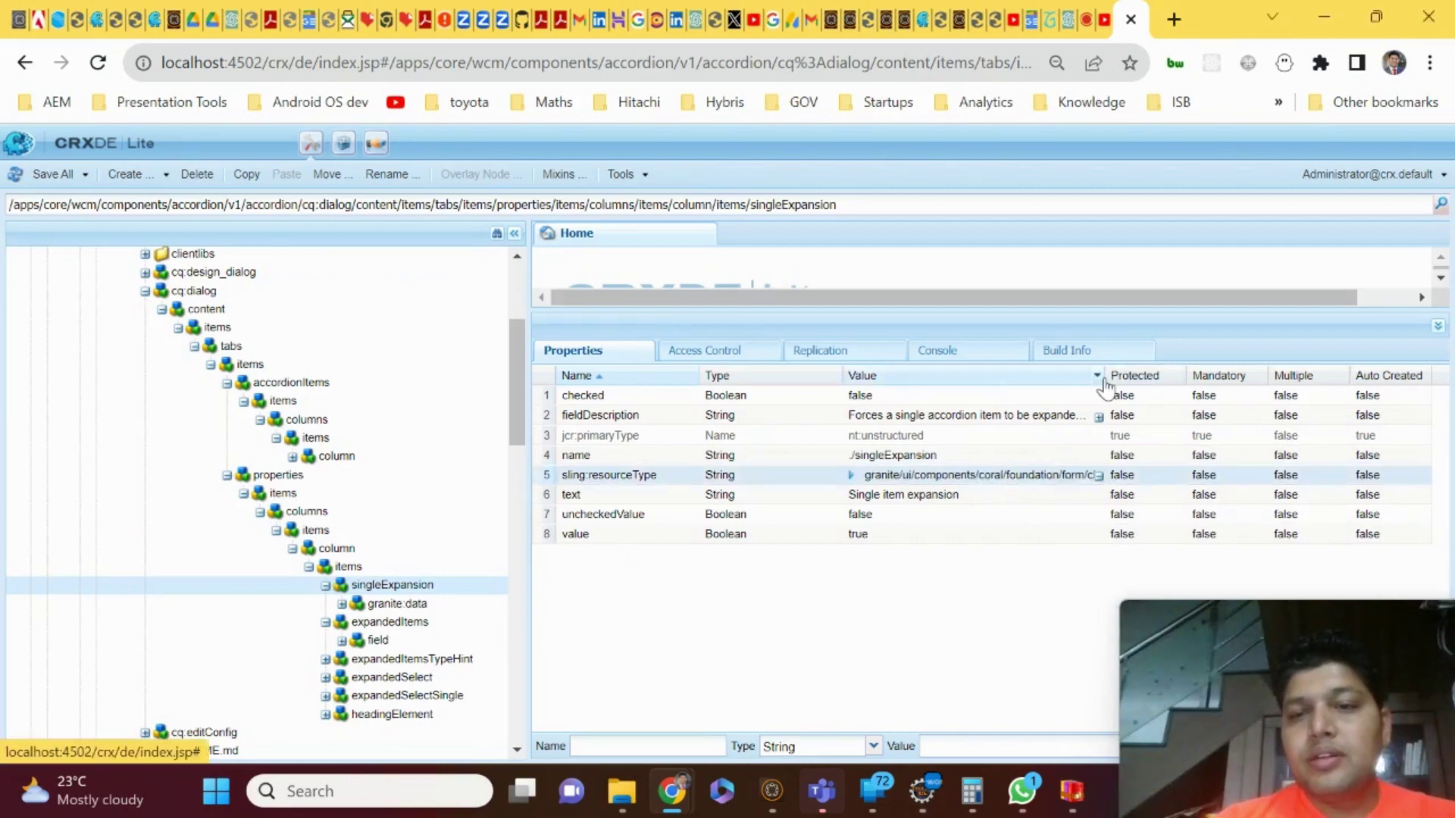
drag(1103, 376, 1301, 379)
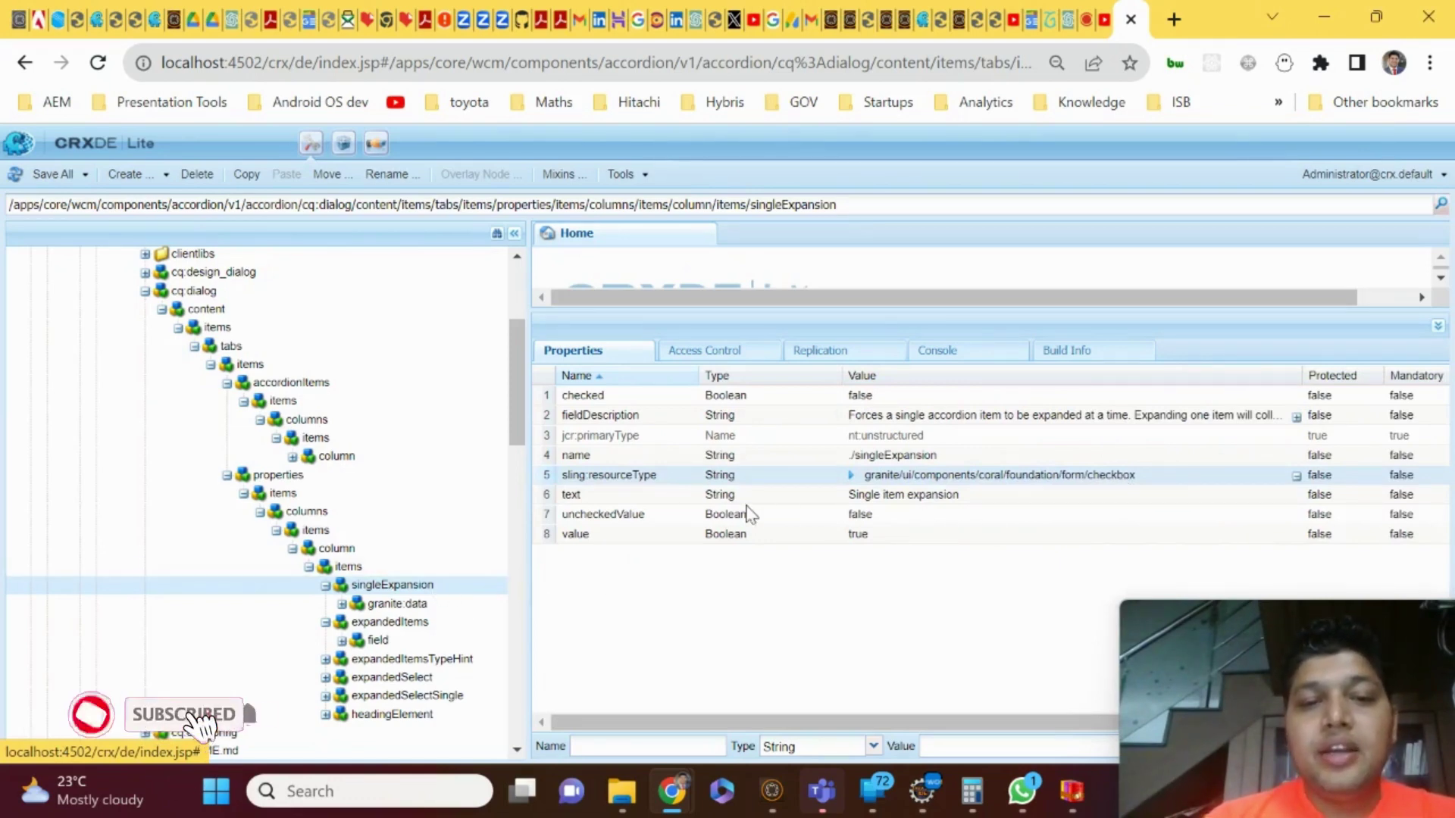
Copy the singleExpansion node and paste it into its parent items node in the properties tab.
right_click(428, 588)
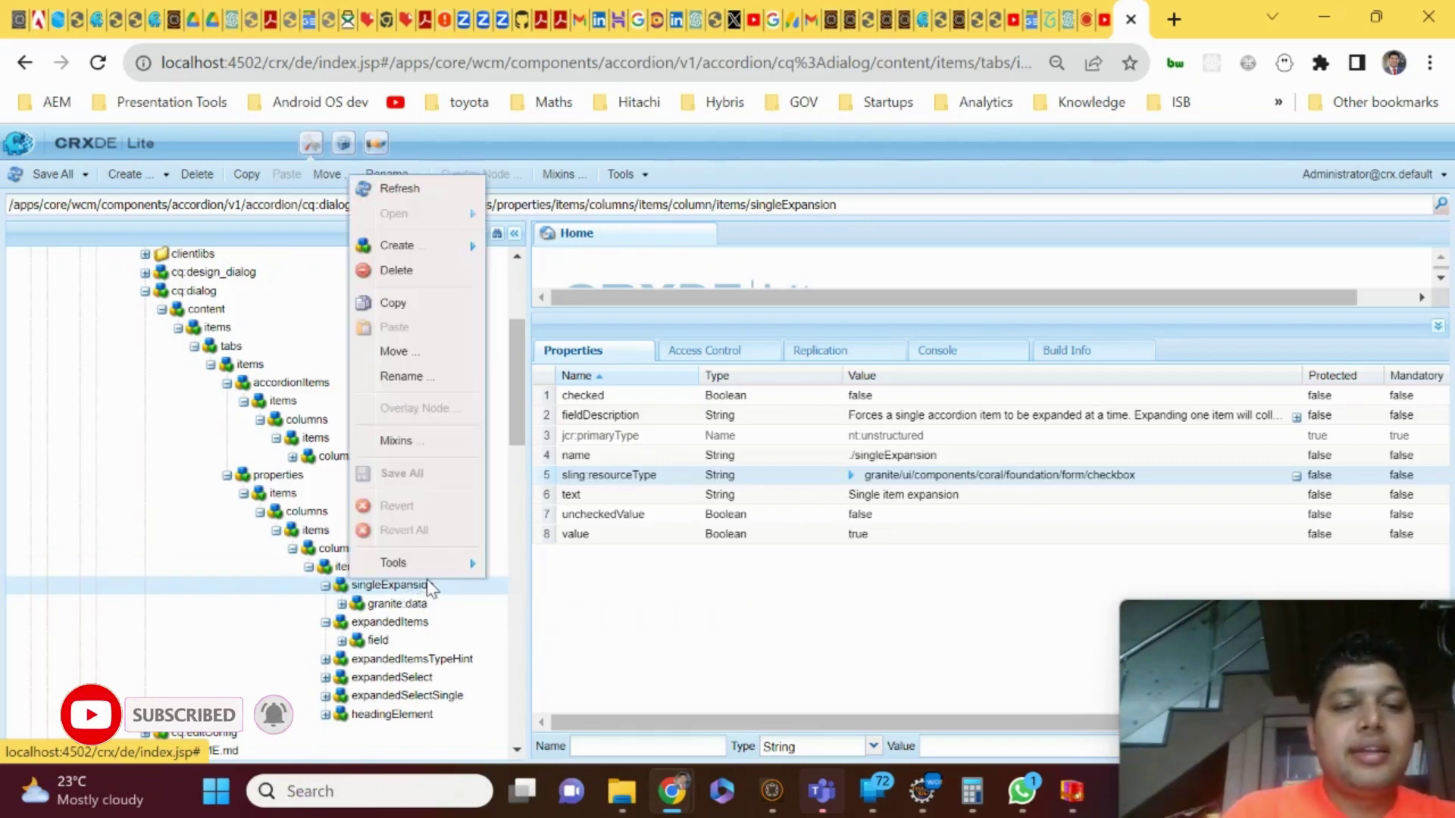
click(425, 303)
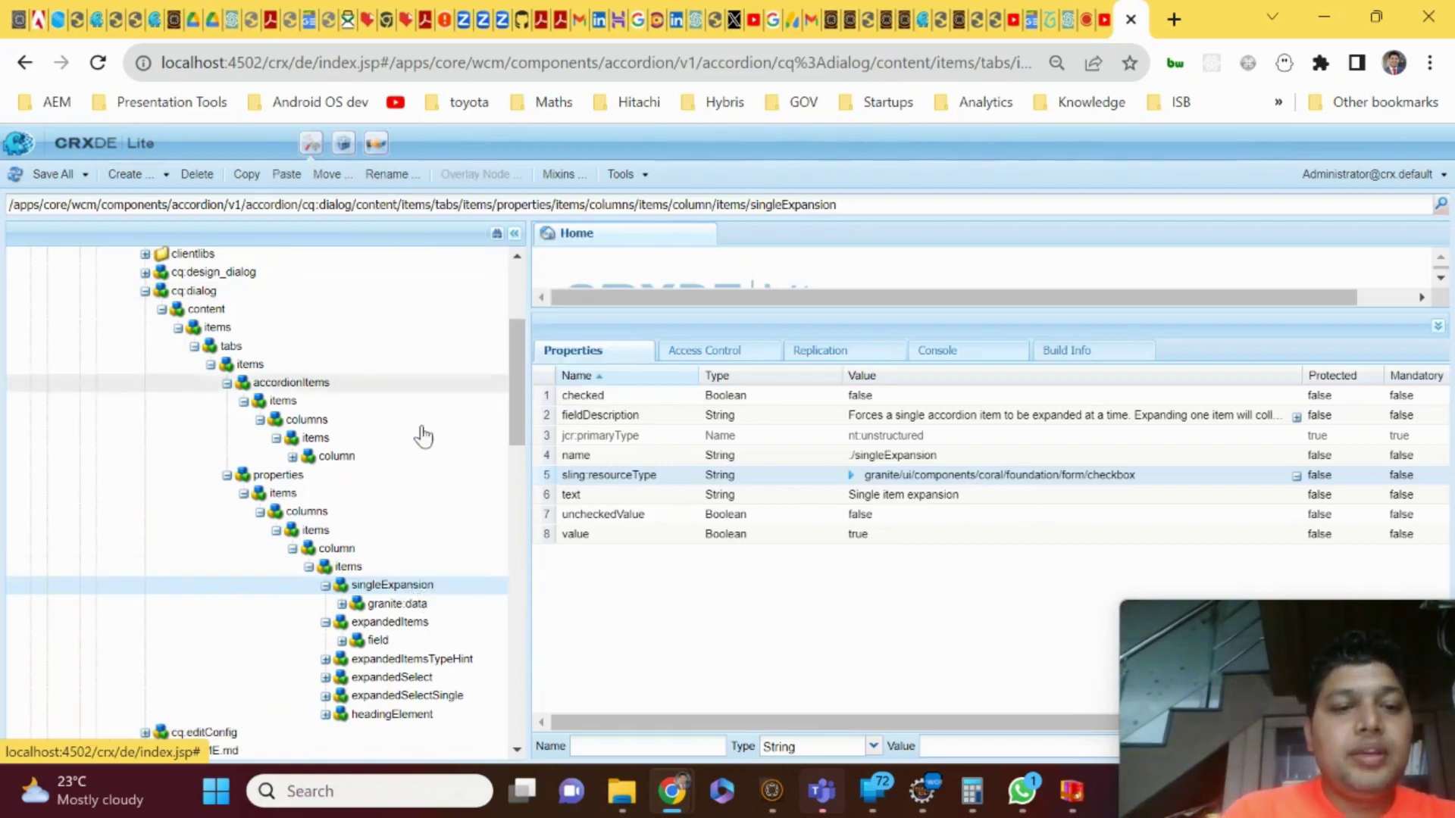
click(407, 569)
right_click(407, 570)
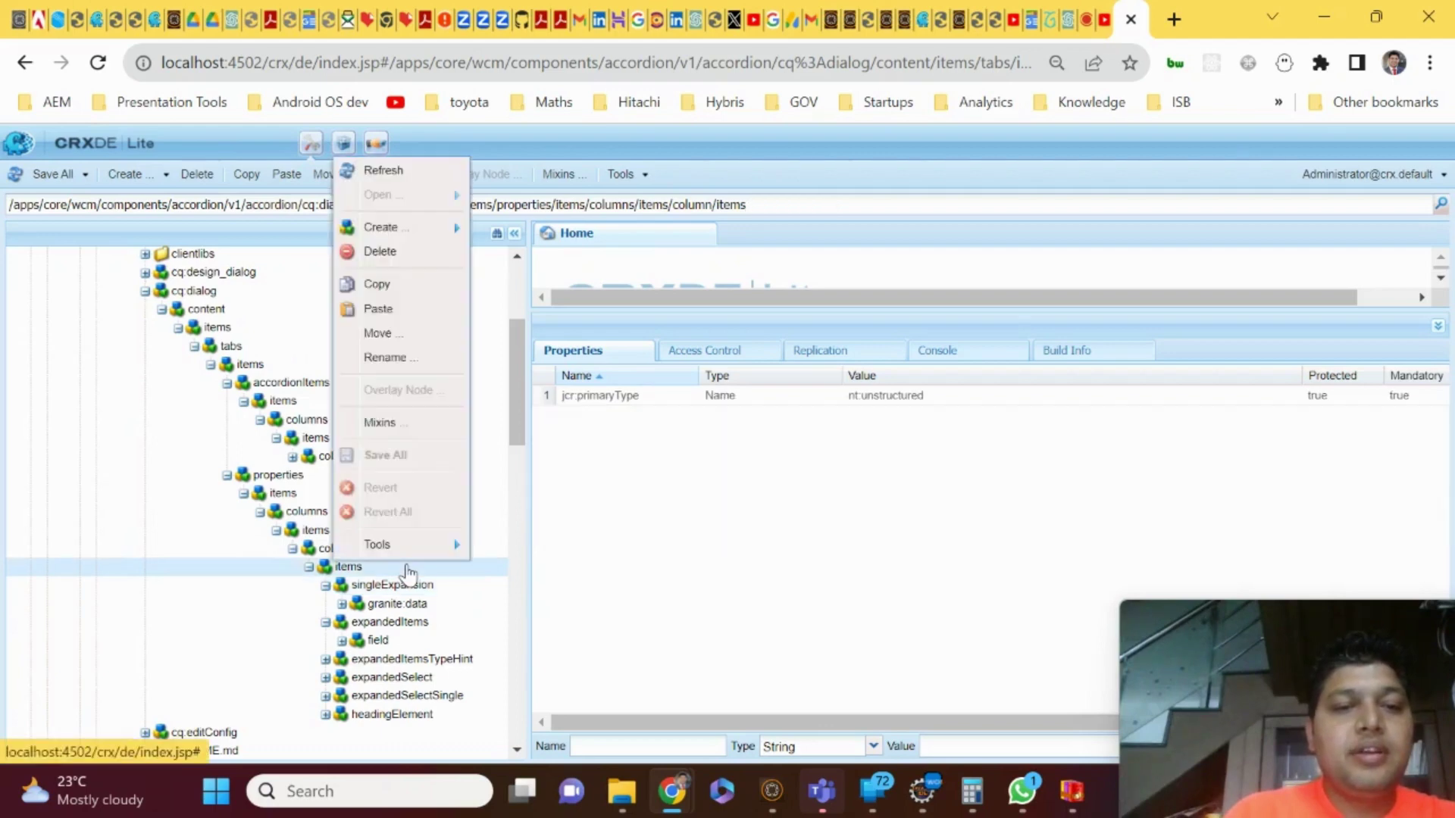
click(414, 309)
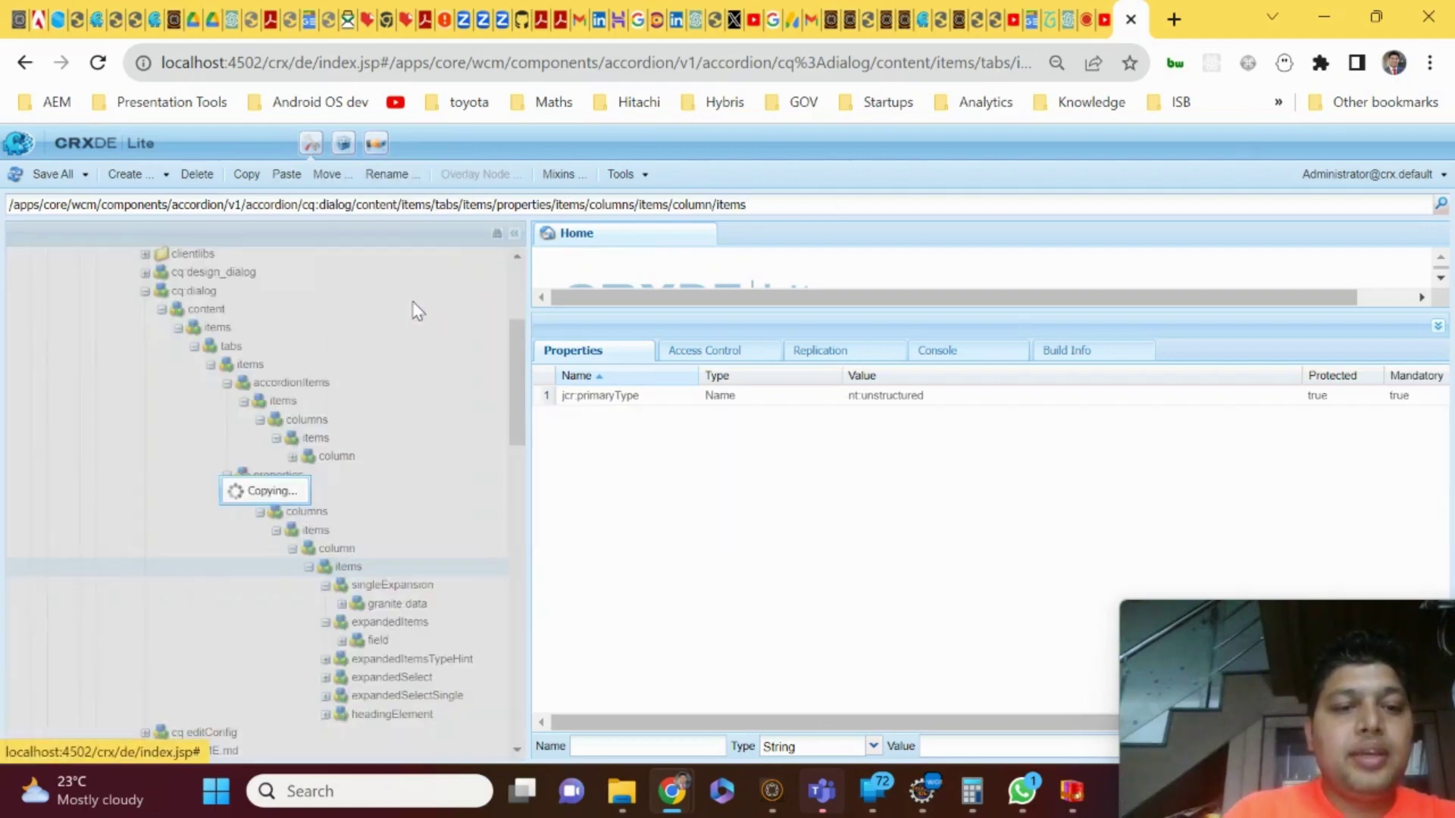
Rename the pasted node as doubleExpansion and save all repository changes.
scroll(435, 605, down, 1)
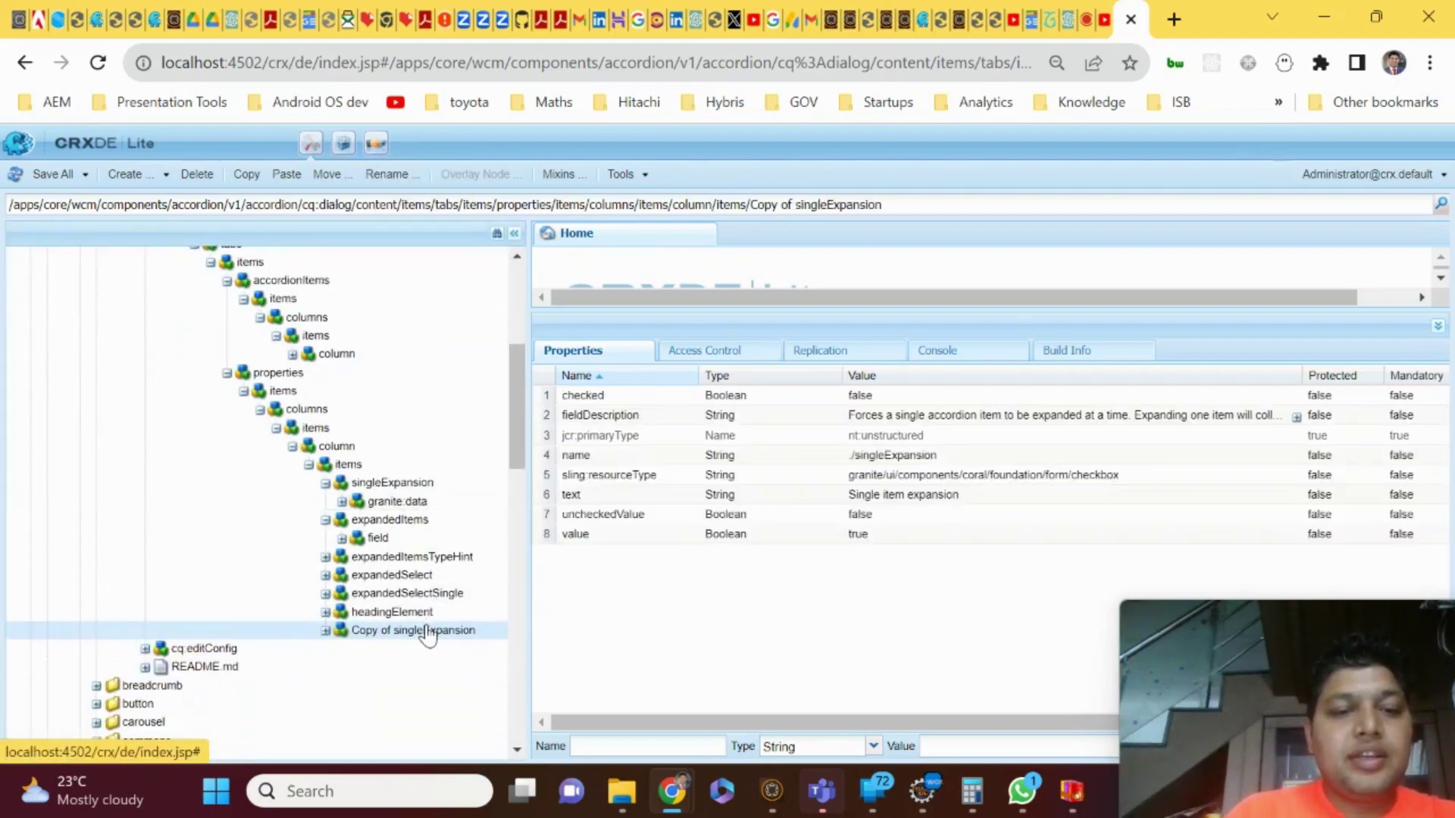
click(427, 630)
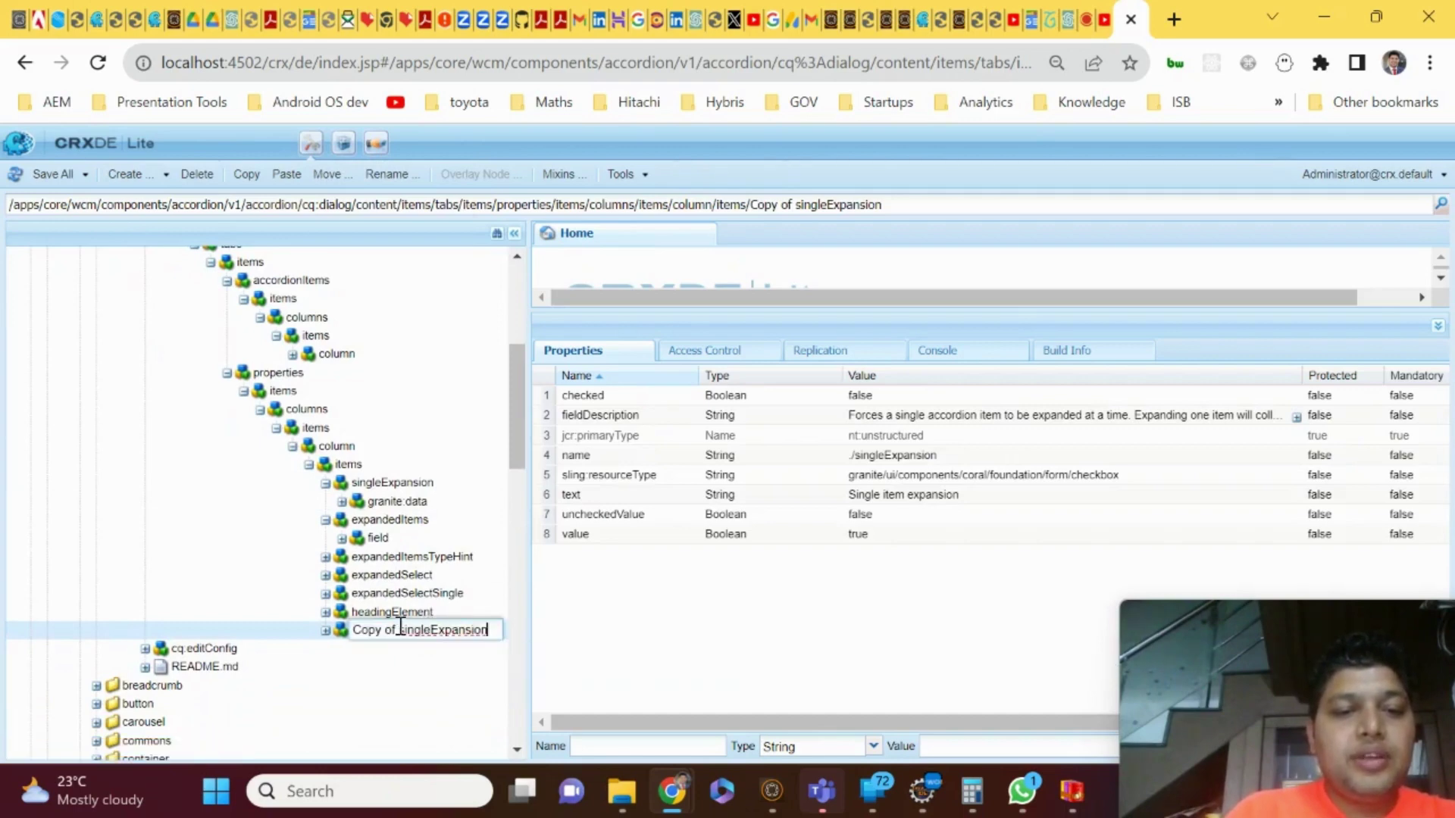
key(BackSpace)
key(BackSpace)
key(BackSpace)
key(BackSpace)
key(BackSpace)
key(BackSpace)
key(BackSpace)
key(BackSpace)
key(BackSpace)
key(BackSpace)
key(BackSpace)
key(BackSpace)
key(BackSpace)
key(BackSpace)
text(double)
key(Return)
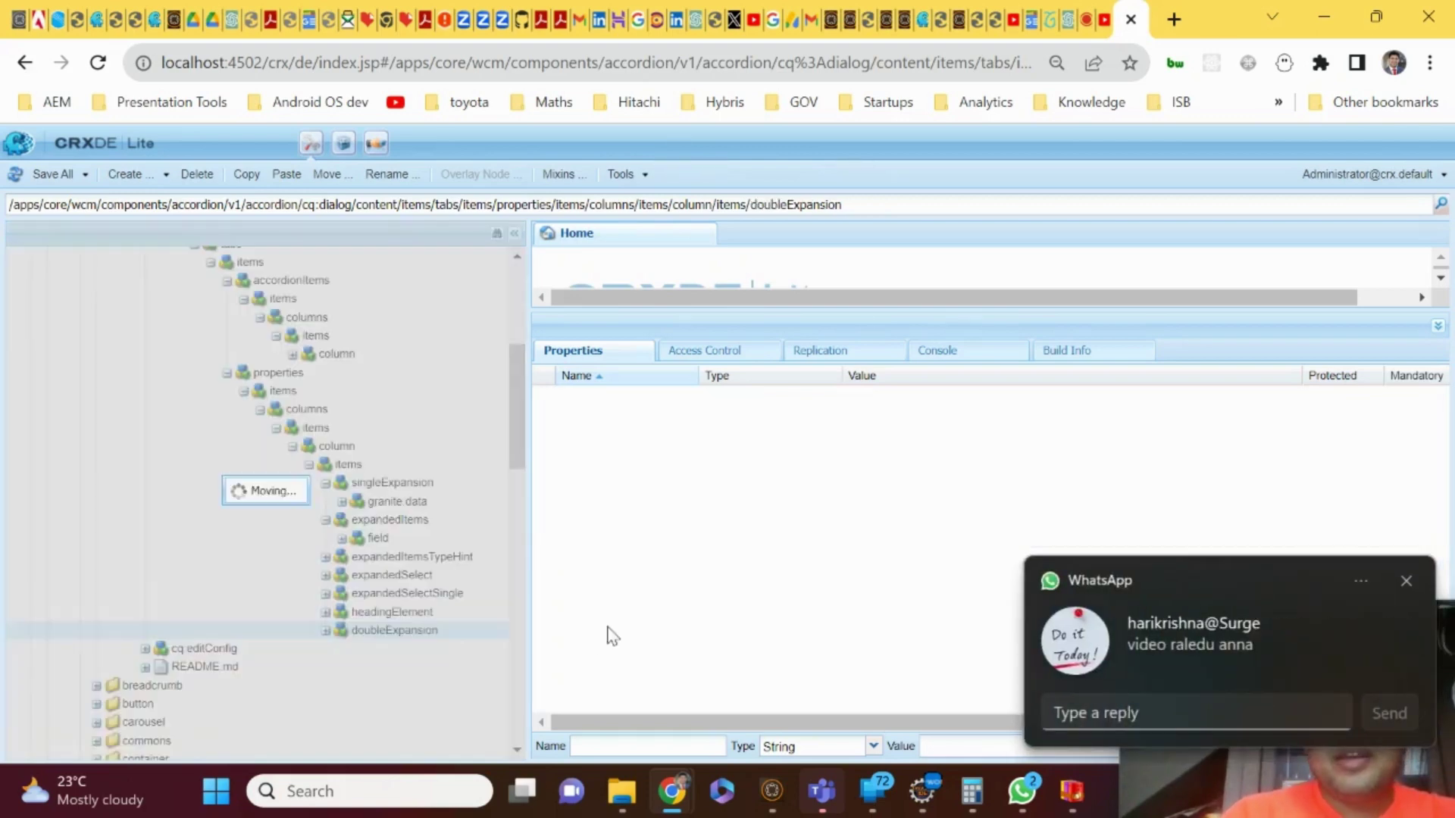
click(1405, 581)
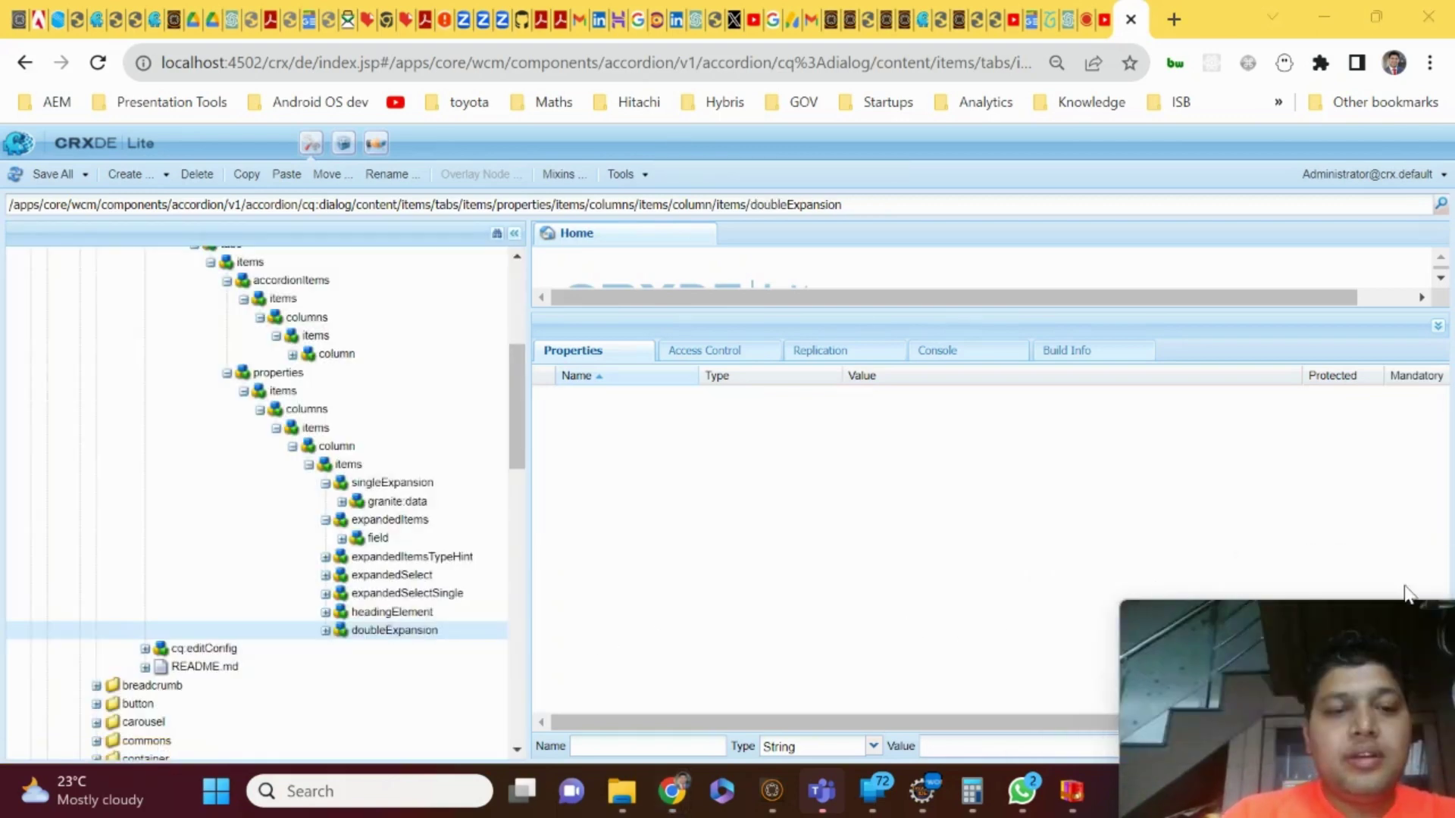
click(47, 174)
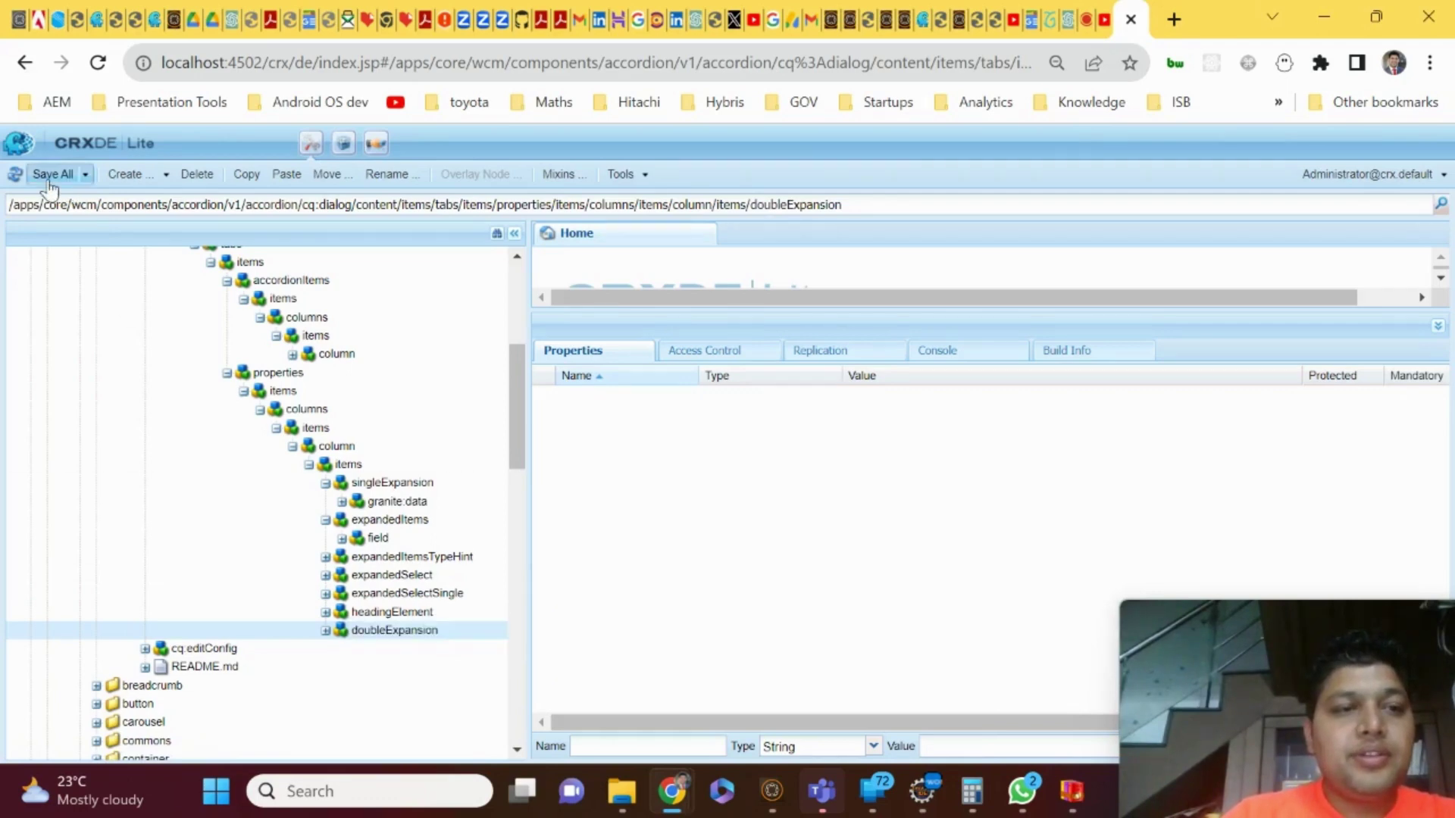
Set the doubleExpansion node's text property to "Double item expansion" and save the change.
click(430, 484)
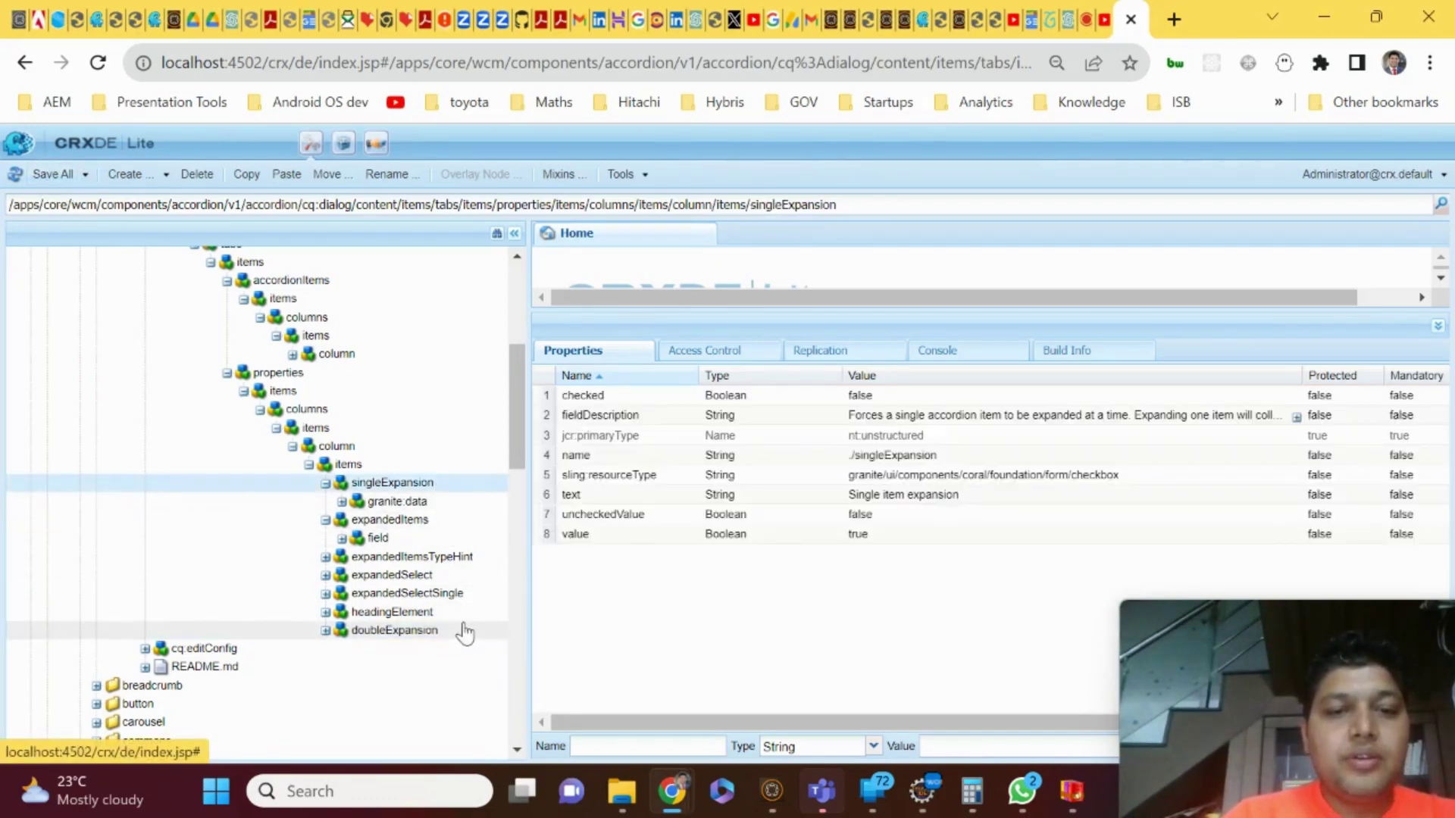
click(464, 632)
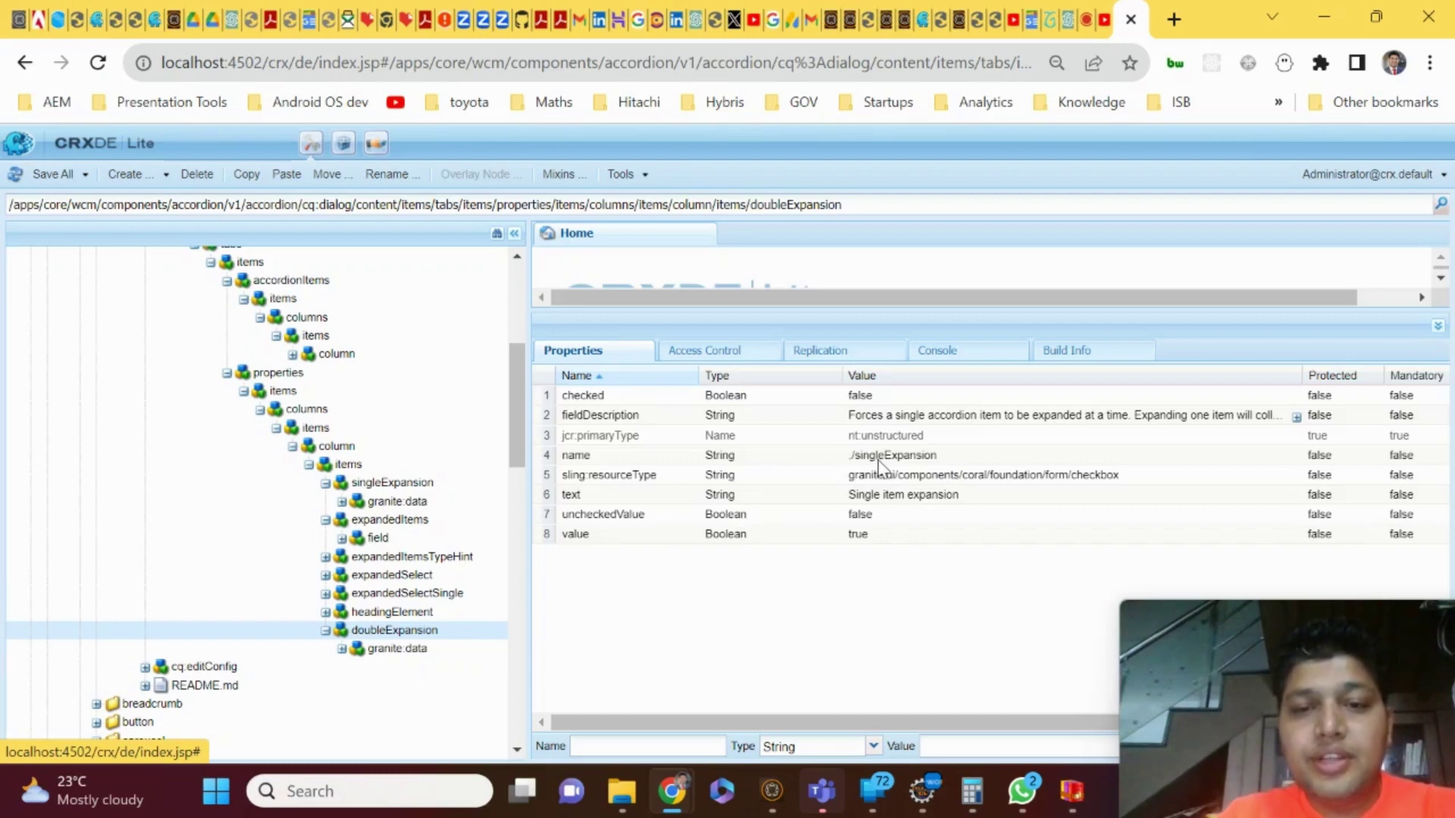
double_click(888, 494)
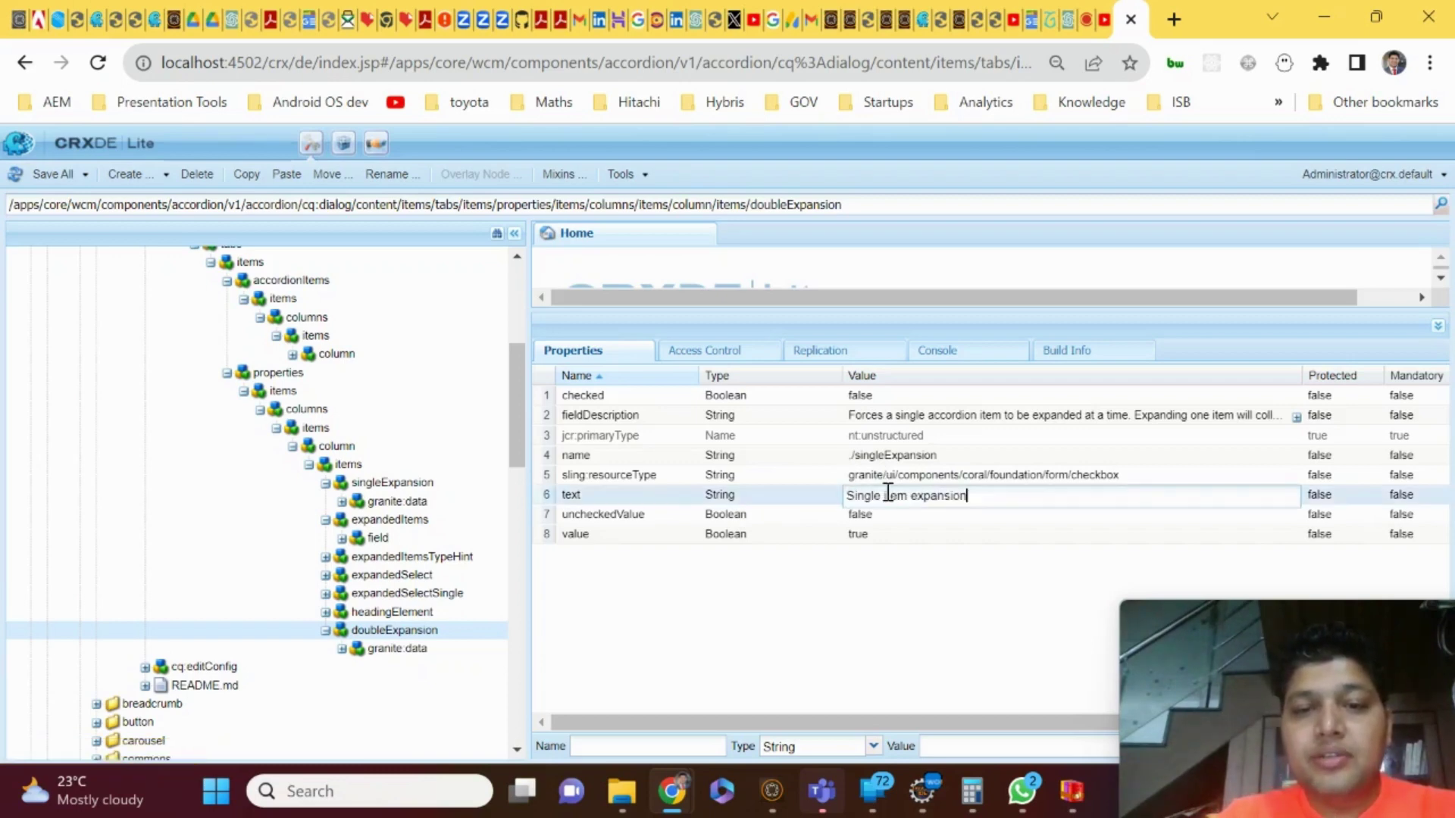
click(882, 495)
key(BackSpace)
key(BackSpace)
key(BackSpace)
key(BackSpace)
key(BackSpace)
key(BackSpace)
key(BackSpace)
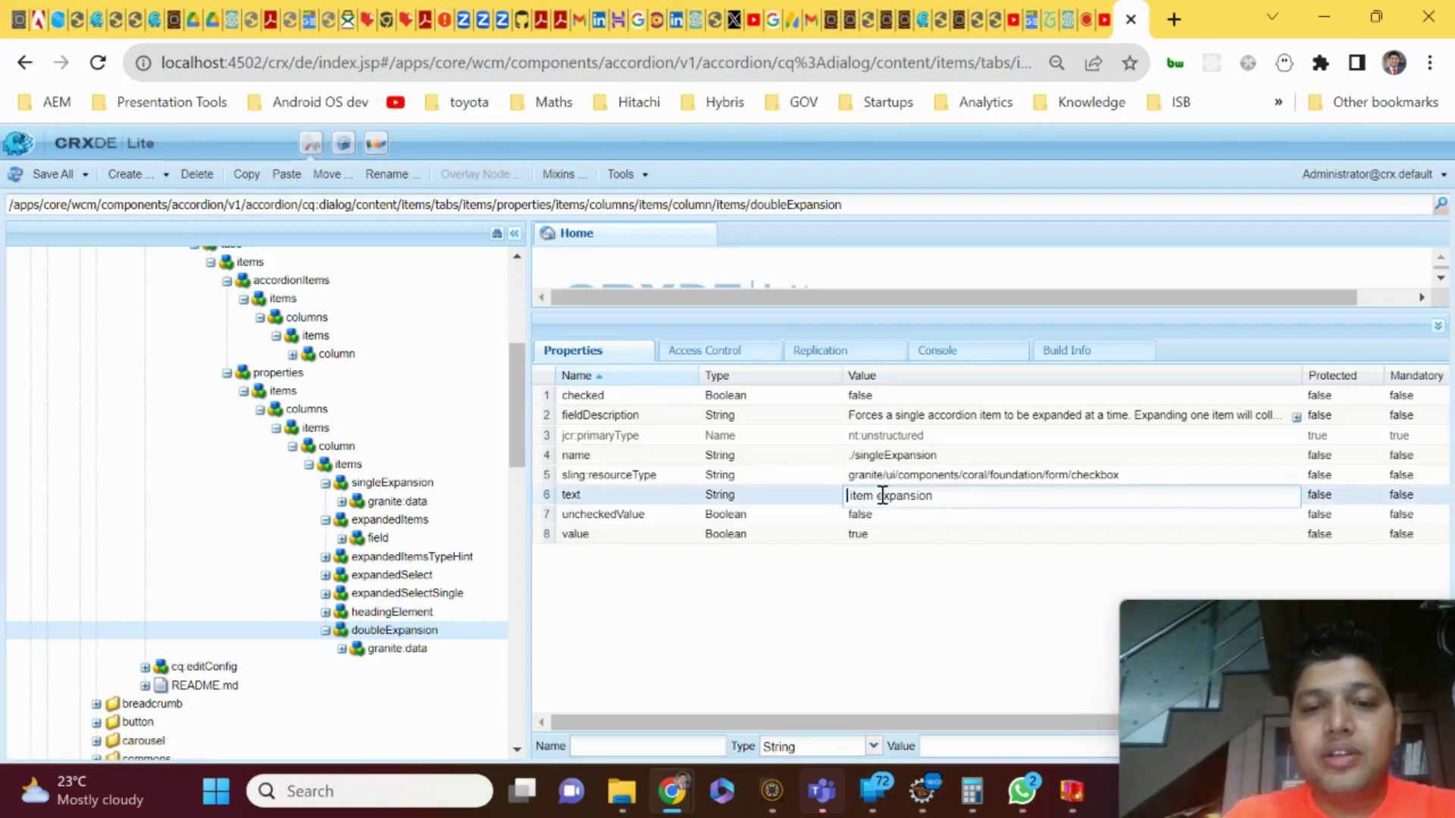
text(DOuble)
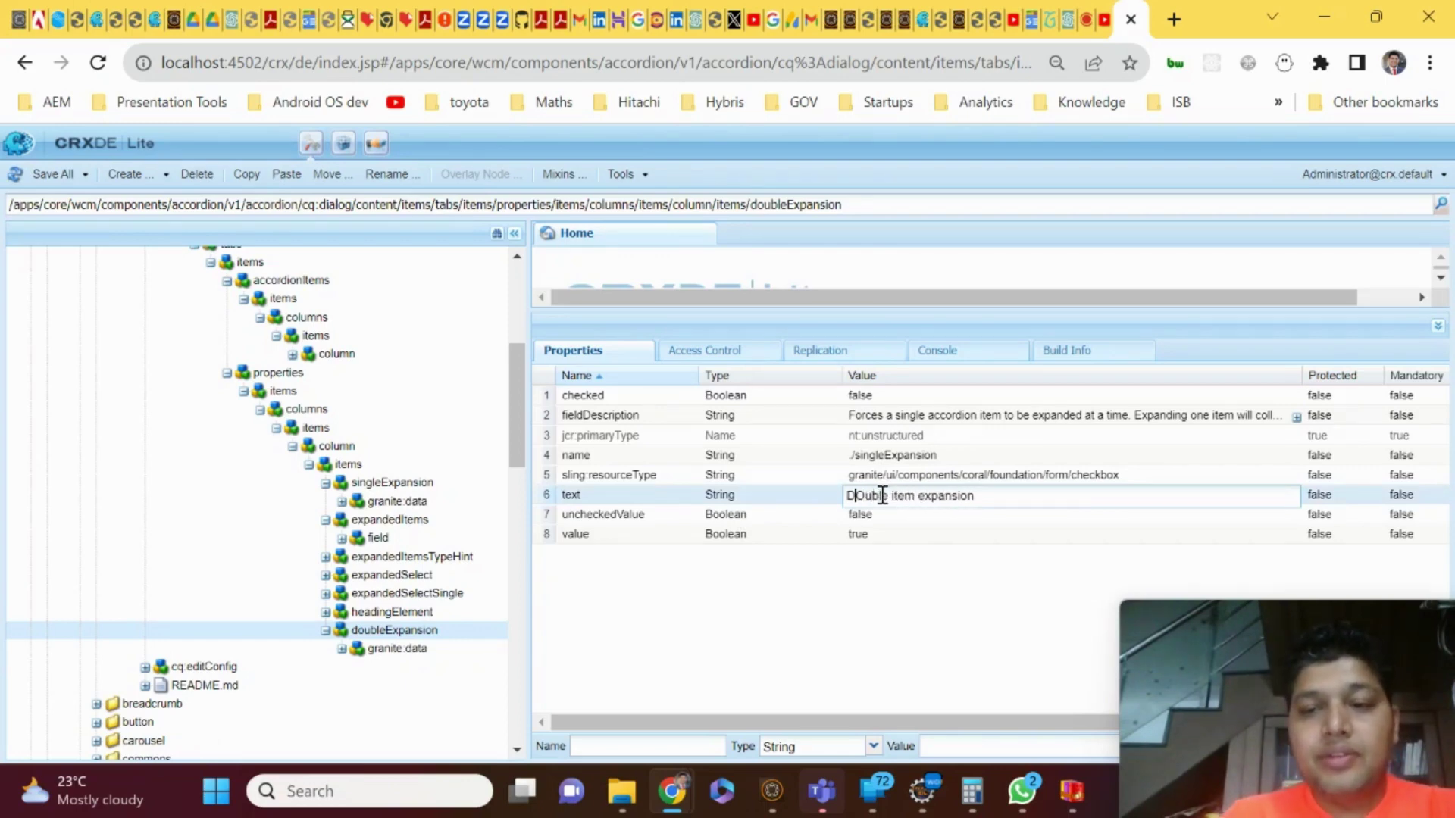
key(BackSpace)
text(o)
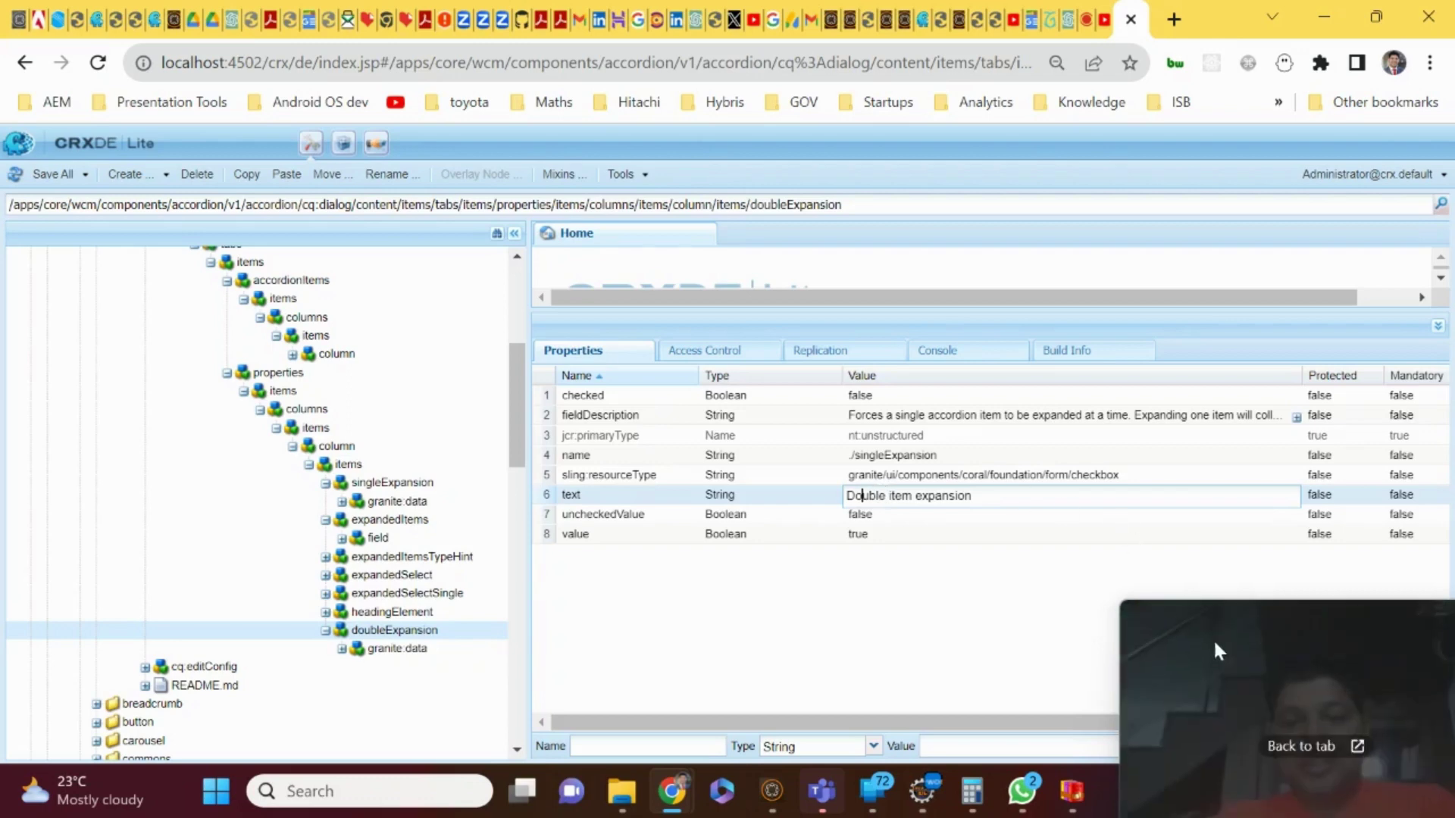
click(962, 578)
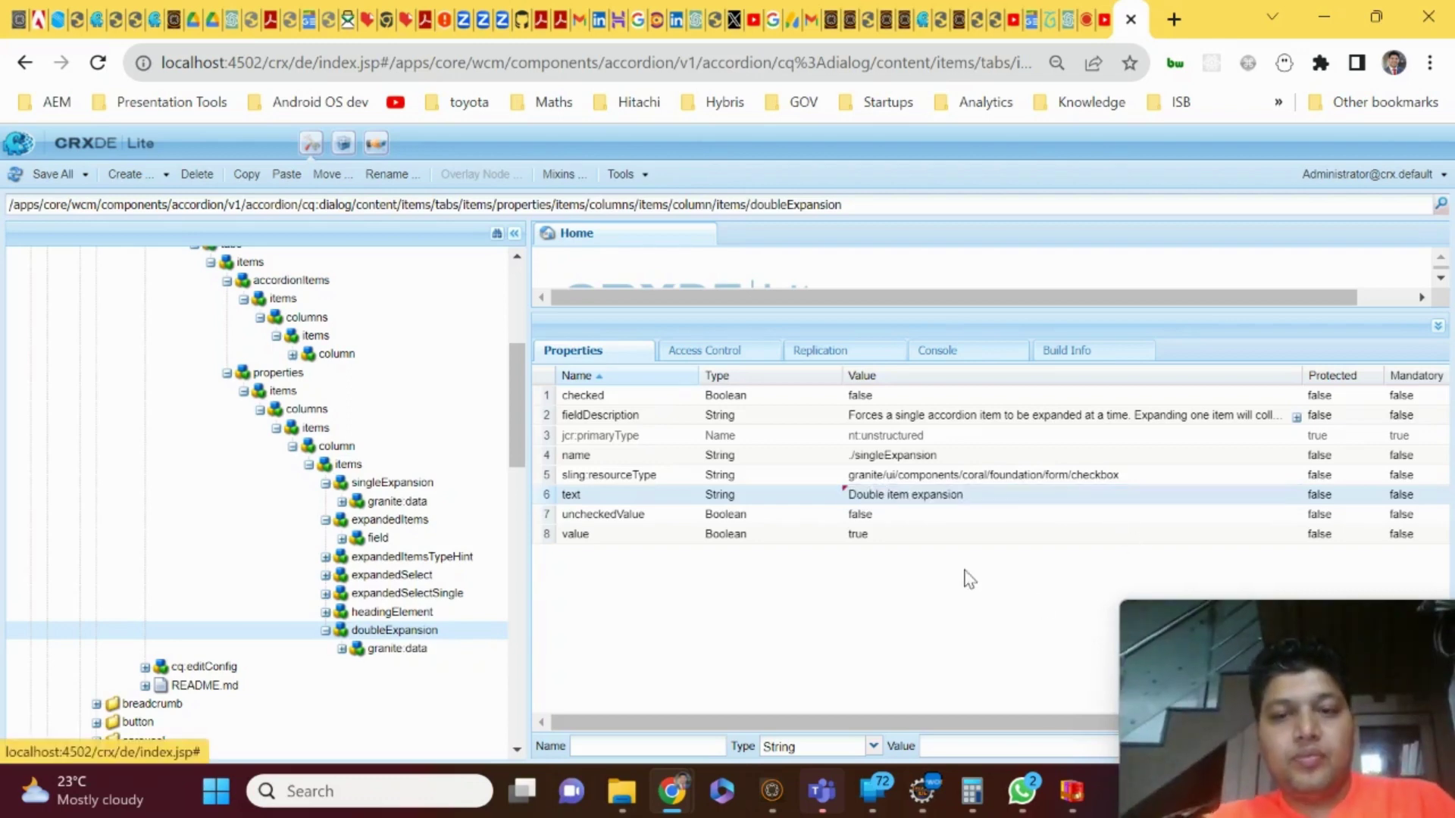
key(ctrl+a)
click(972, 617)
key(ctrl+s)
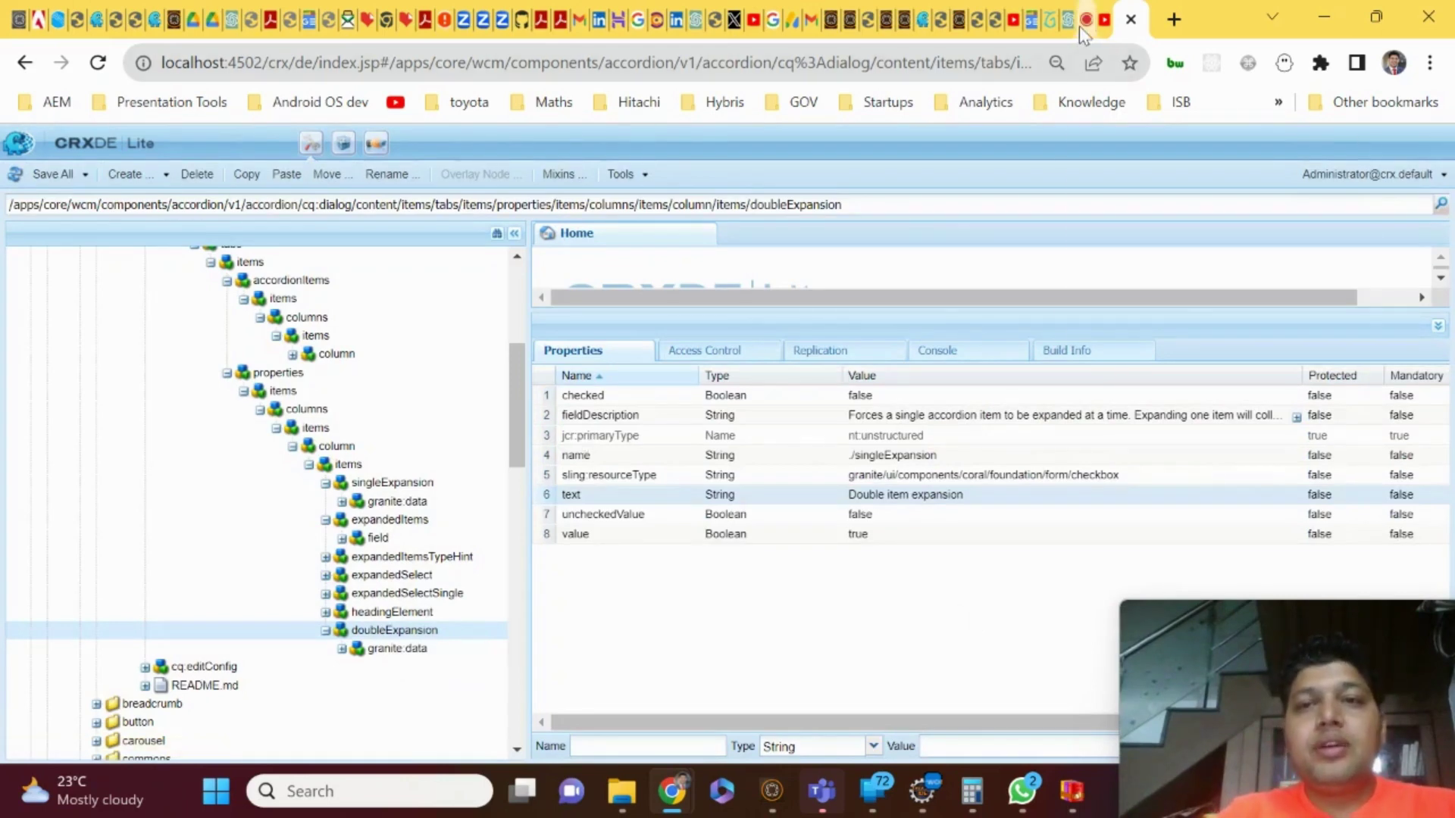
Switch to the brand home page in the AEM page editor and open its template for editing.
click(938, 21)
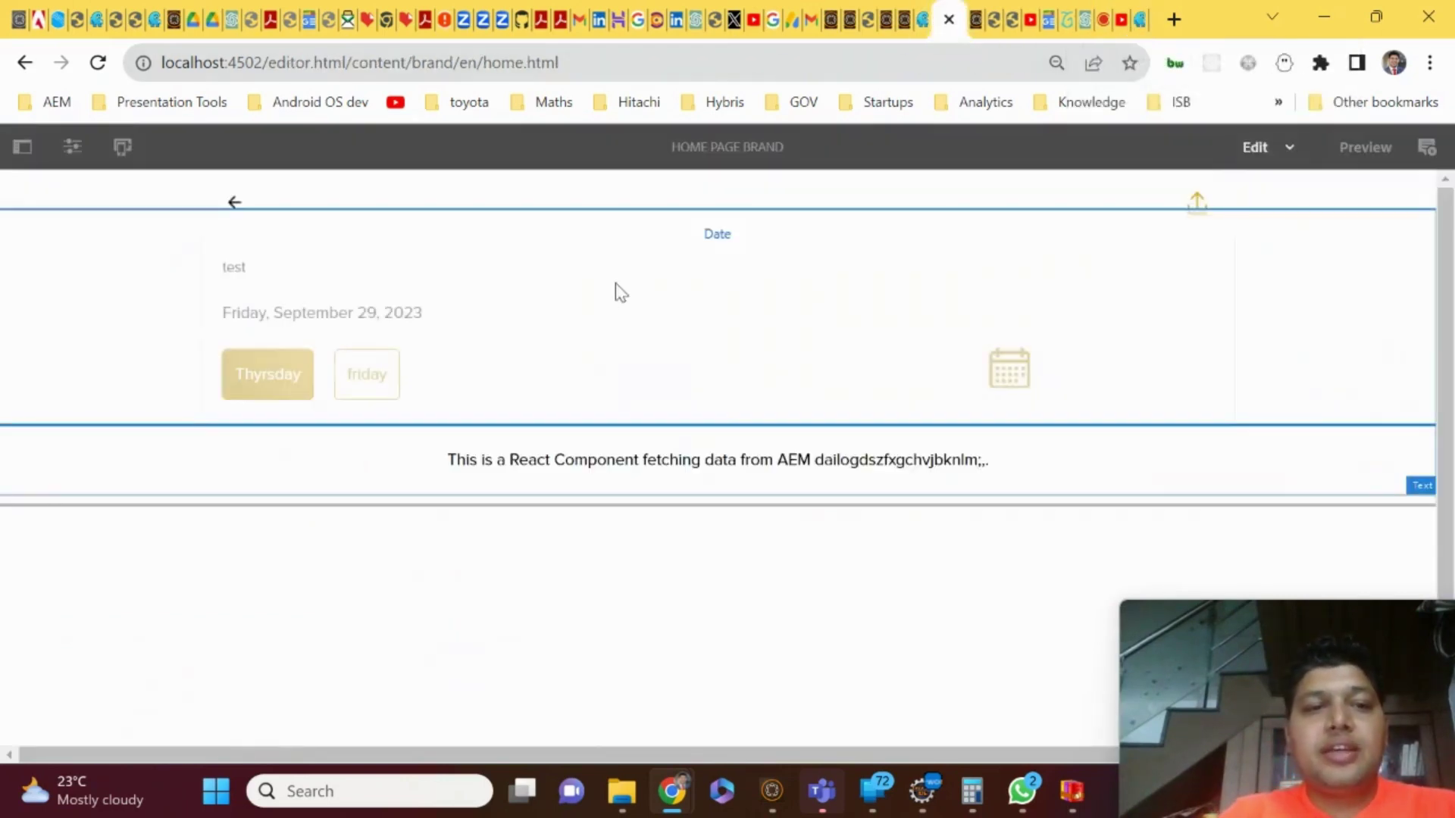
click(72, 146)
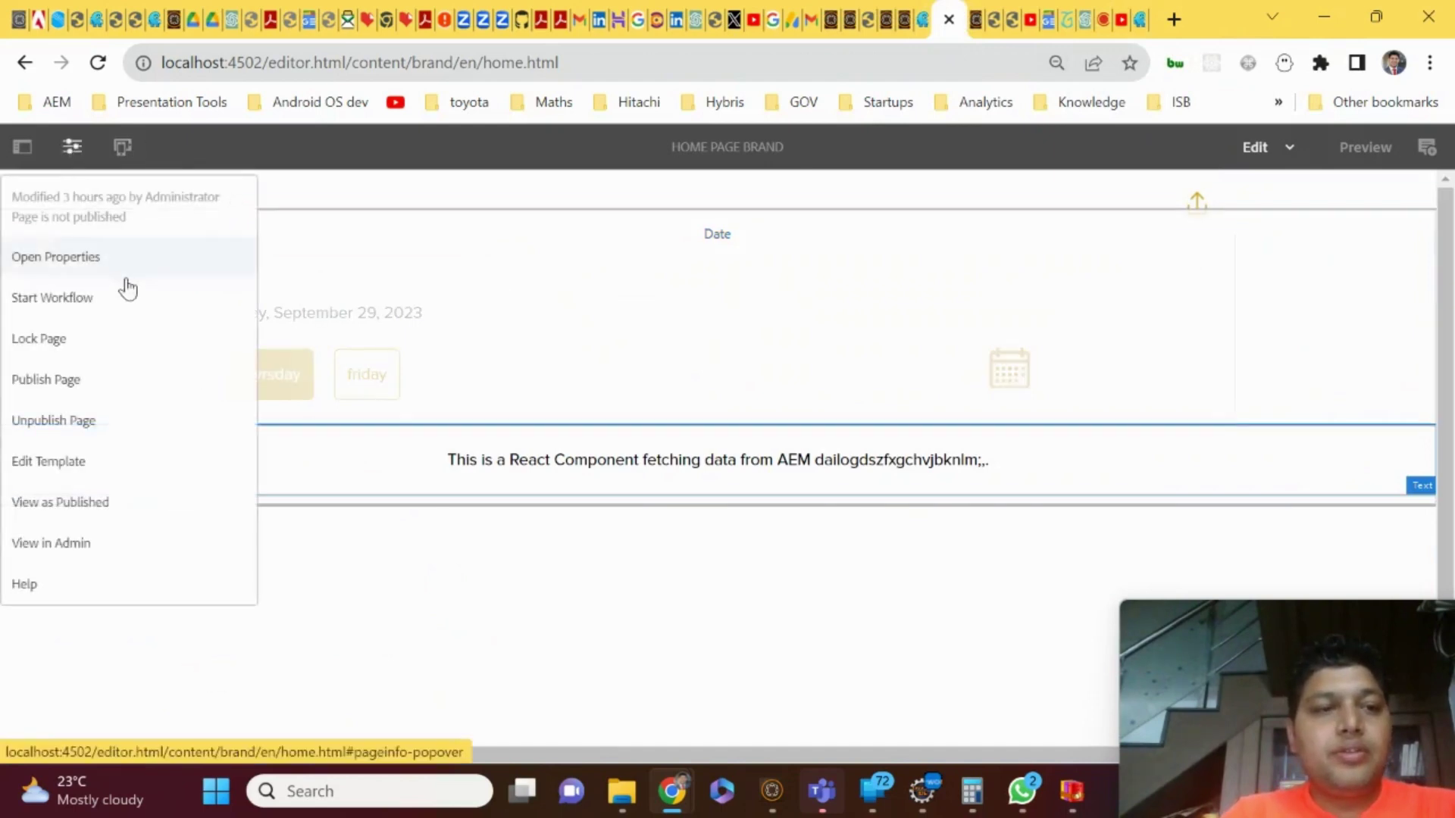
click(104, 468)
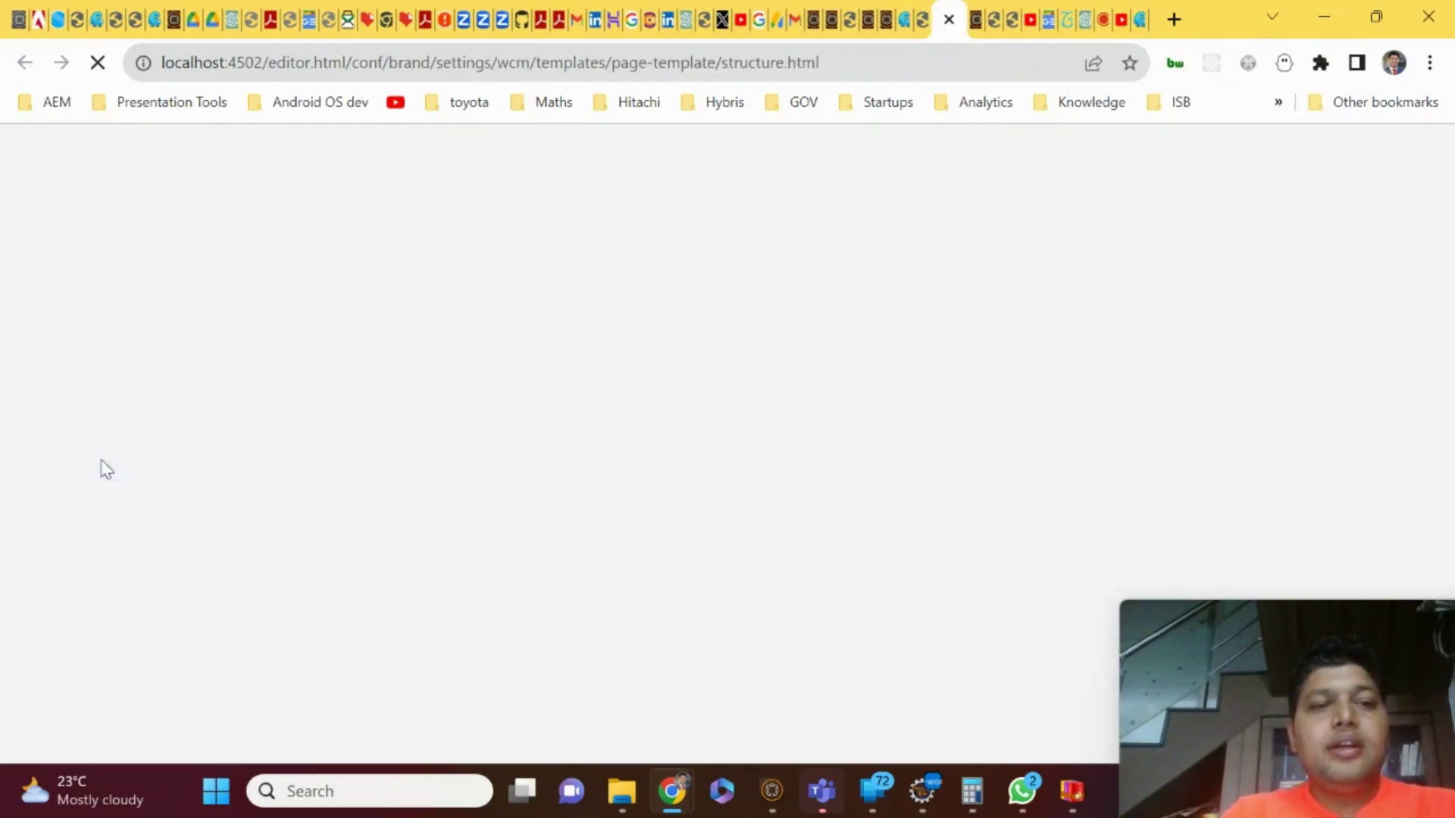
Return to CRXDE Lite and check the component properties of the accordion node under v1.
click(1141, 18)
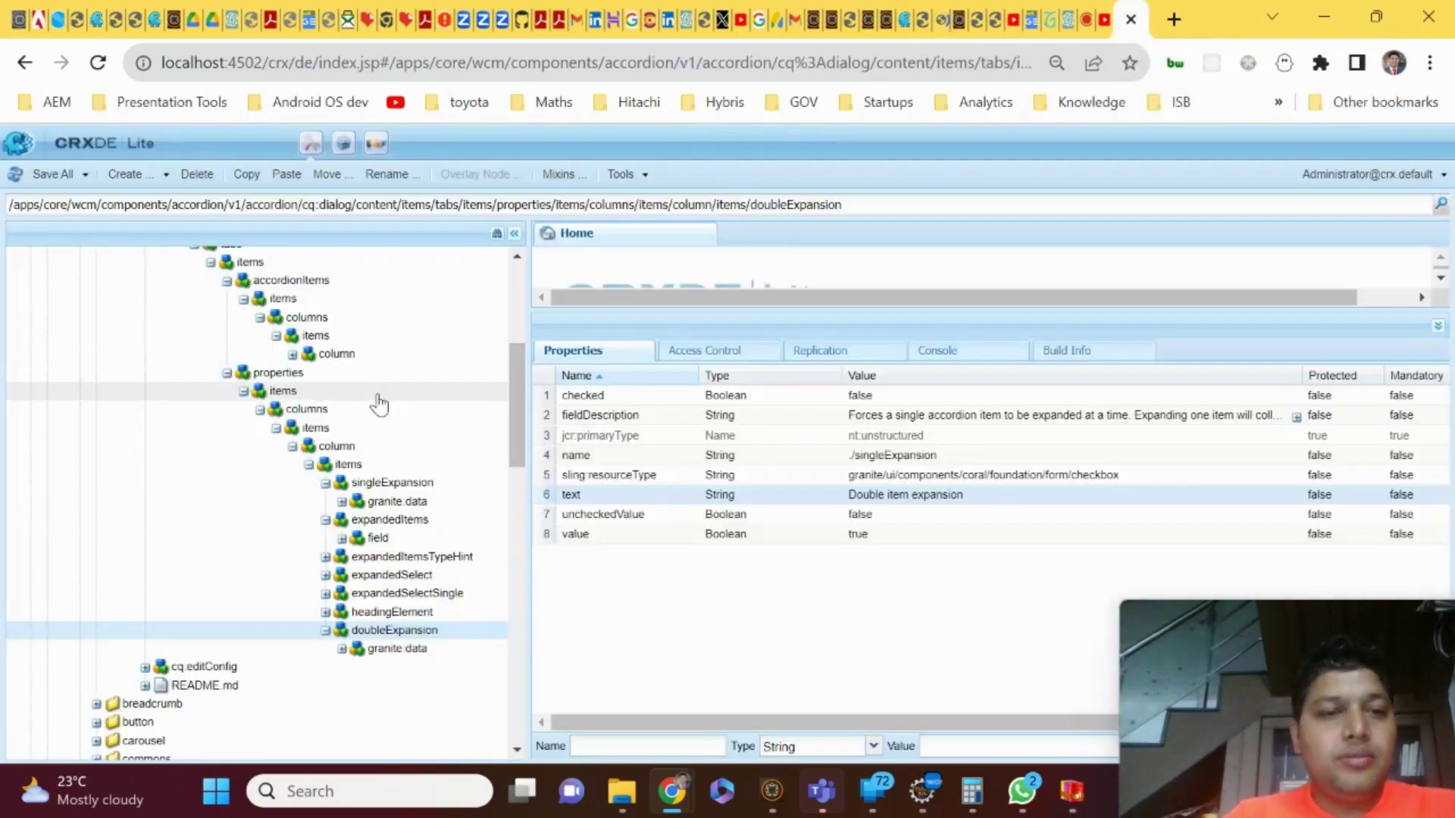
scroll(376, 402, up, 5)
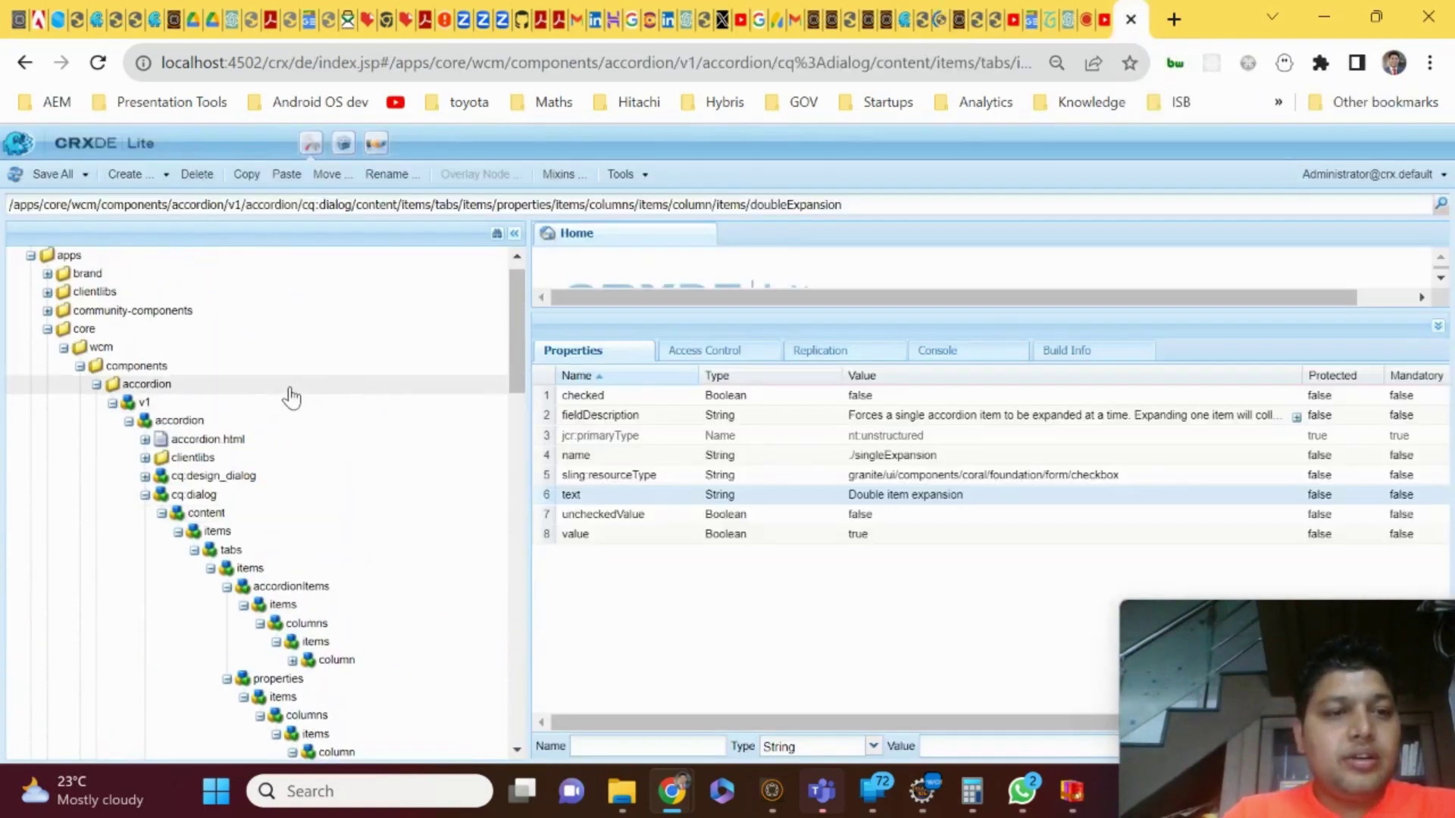
click(297, 421)
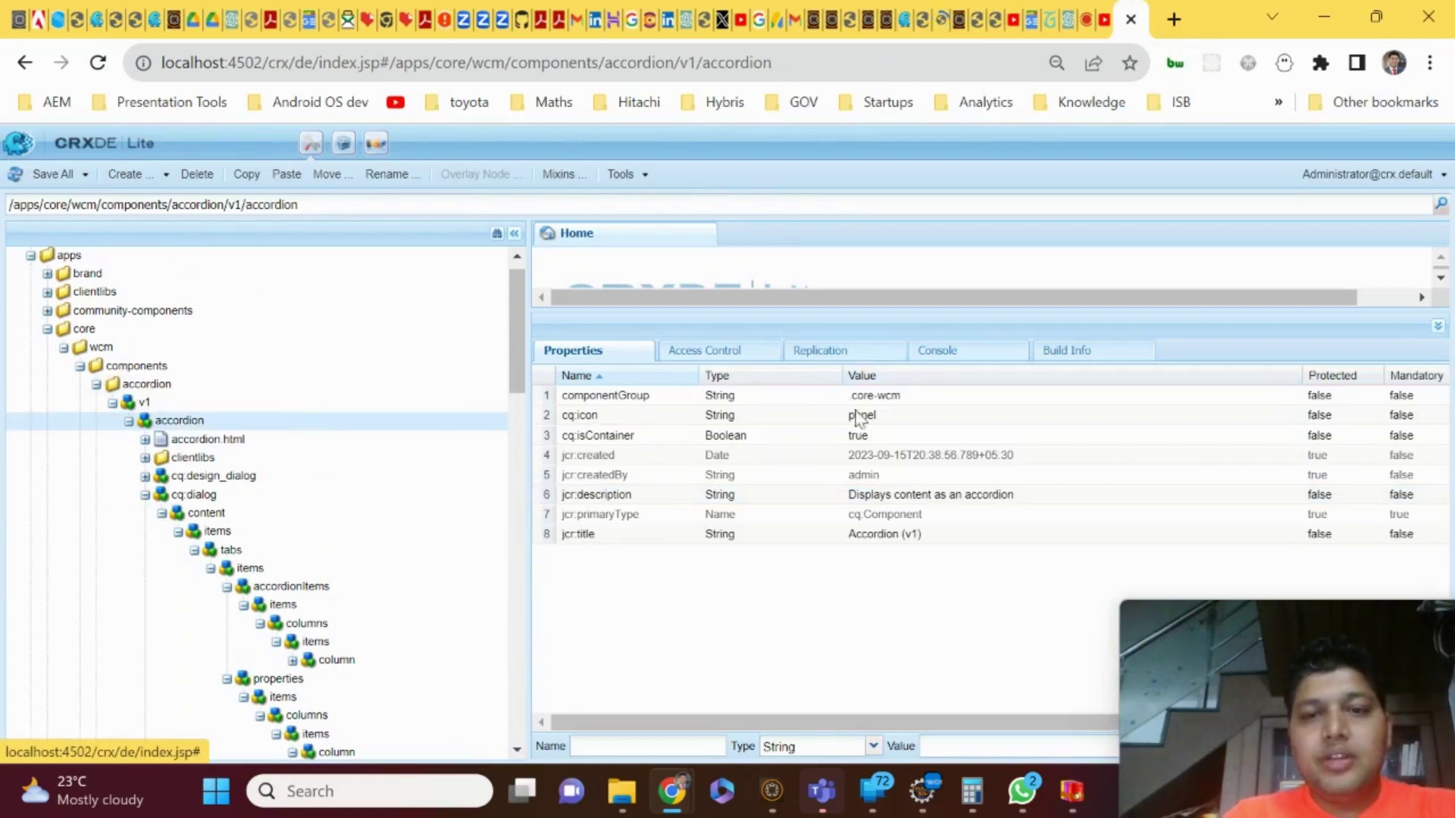
Switch back to the page-template structure editor and check whether it has loaded.
click(941, 23)
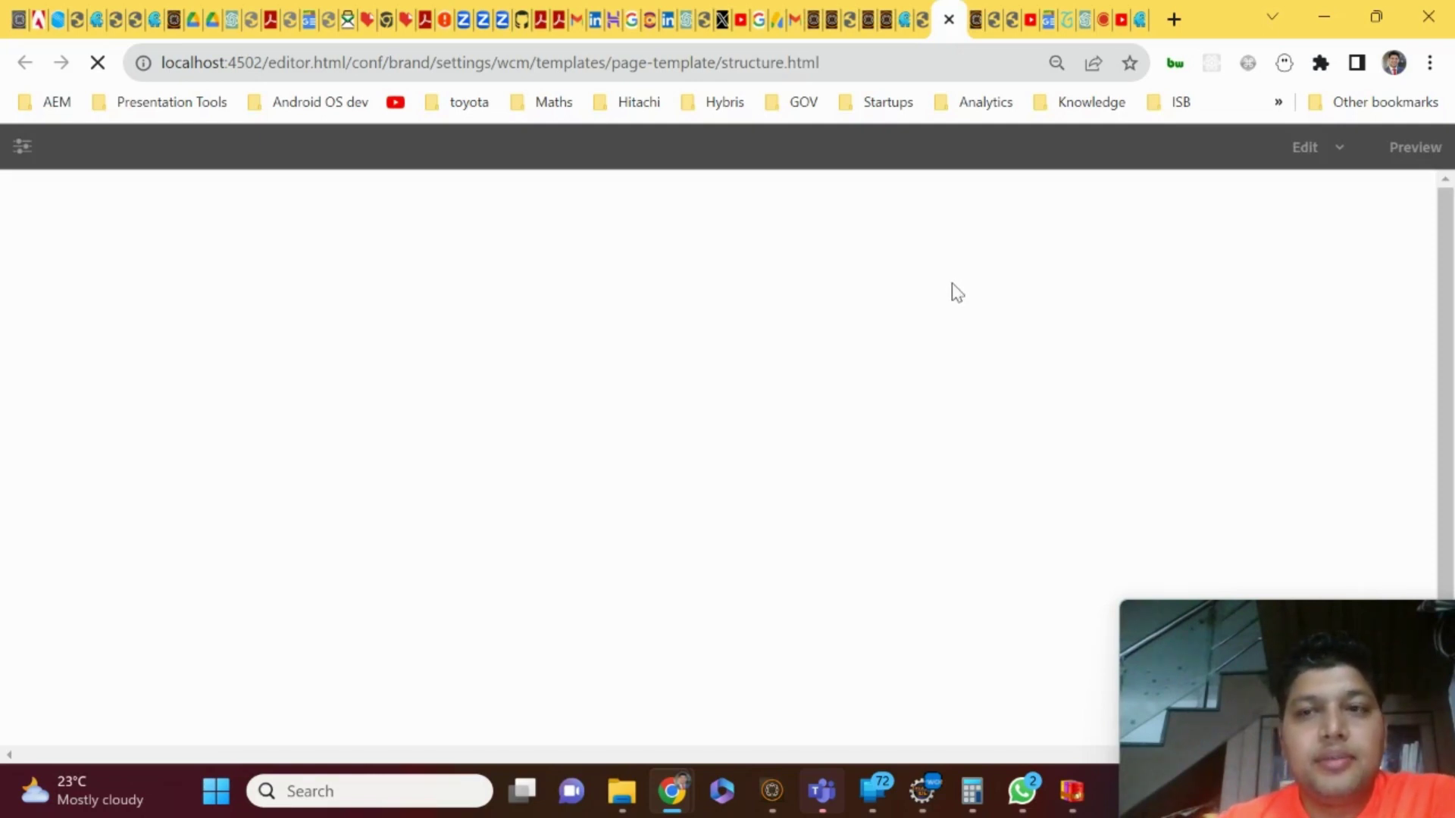
drag(1146, 609, 1220, 480)
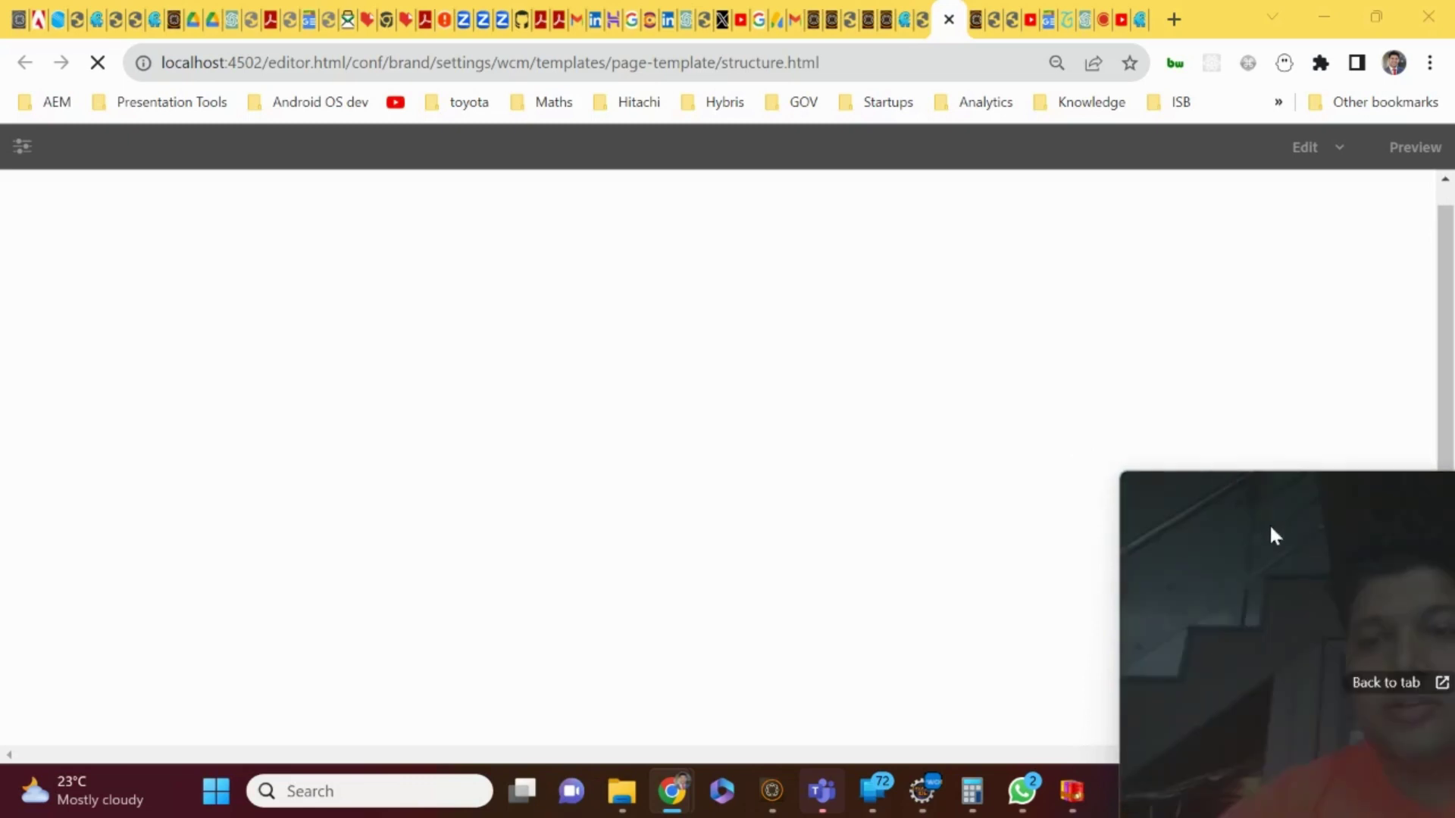
drag(1303, 508, 1302, 358)
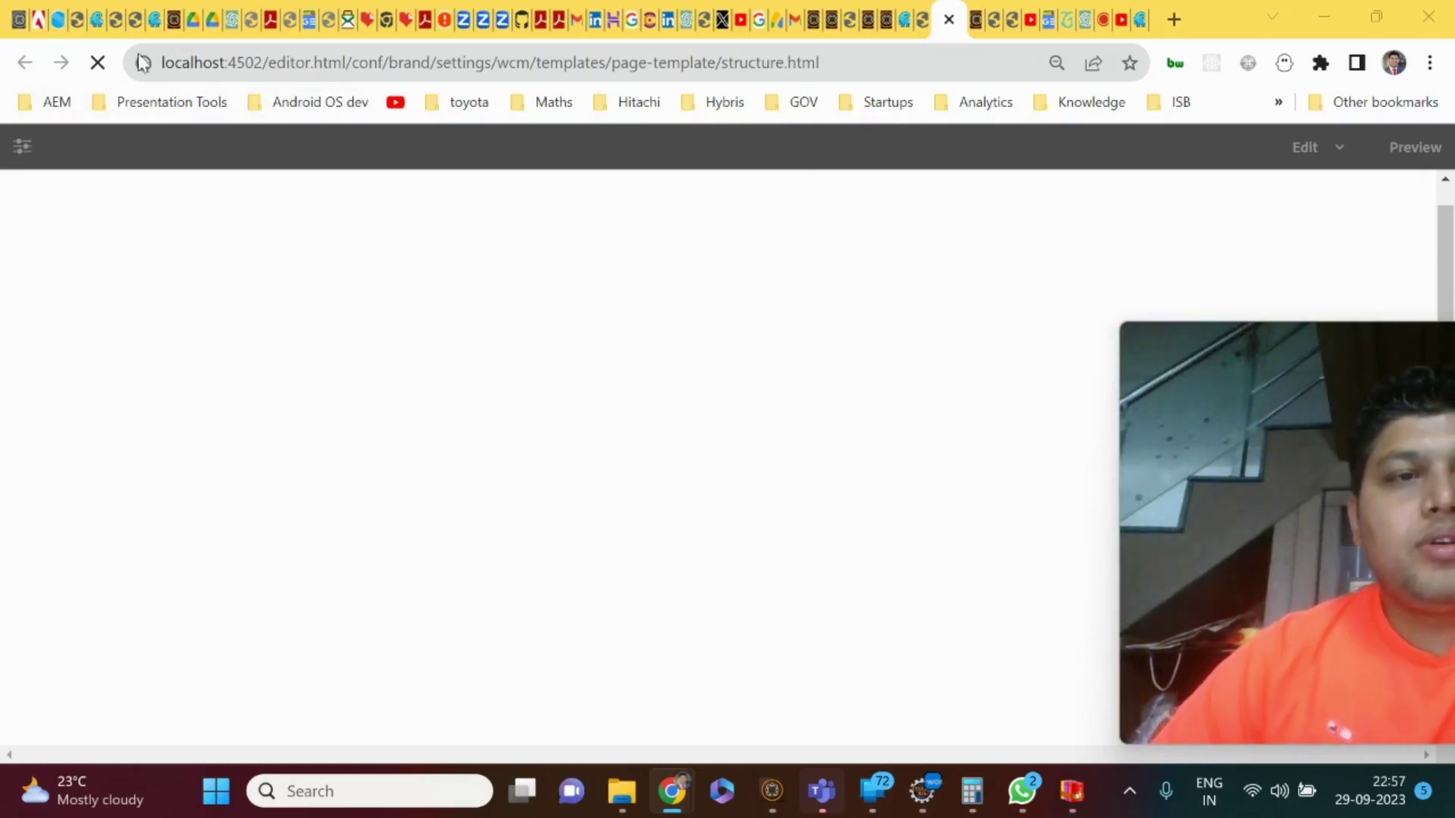
click(234, 65)
click(234, 67)
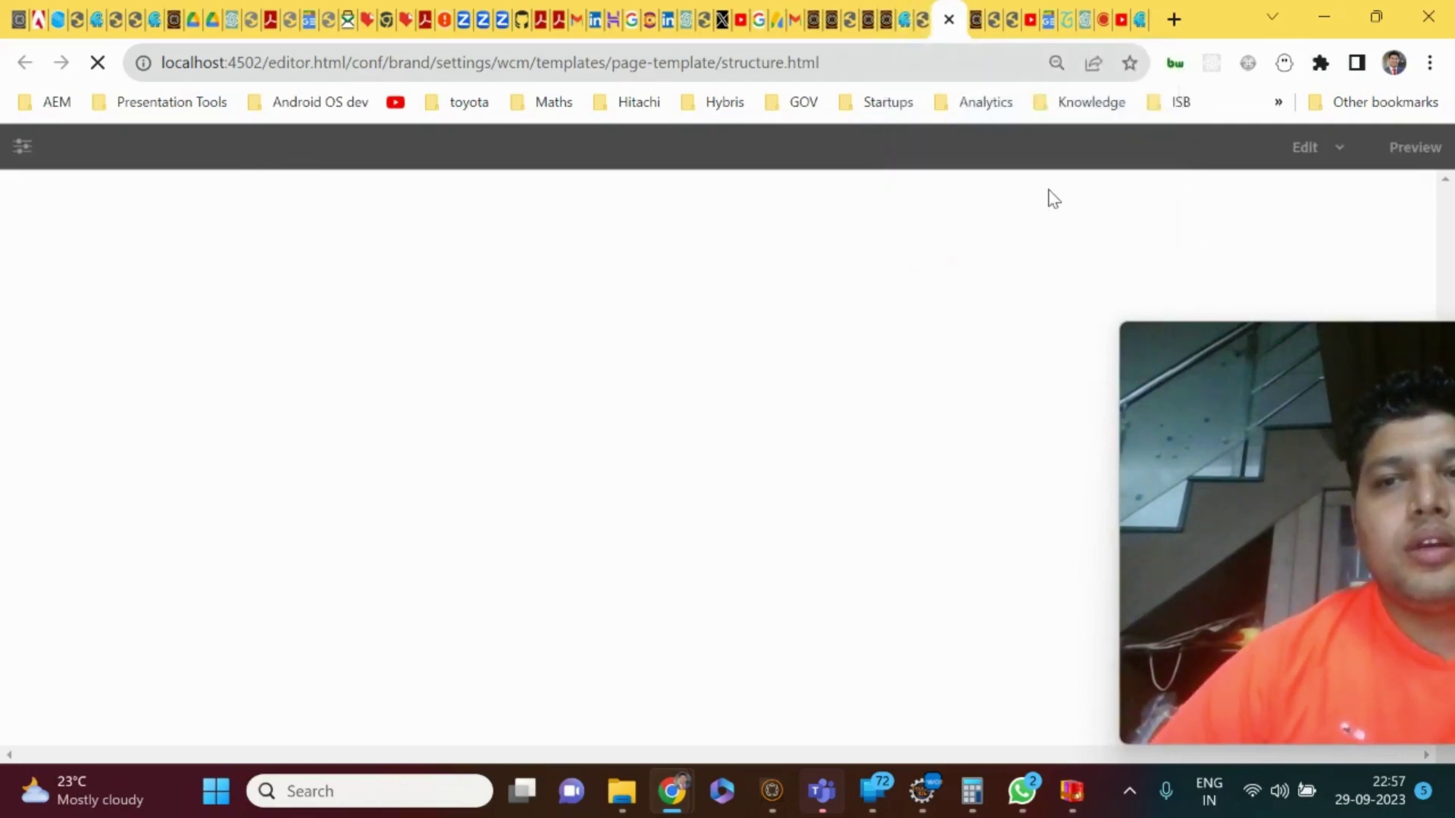
Open the page template's location in the admin view and check whether it and the structure editor have loaded.
mouse_move(1148, 330)
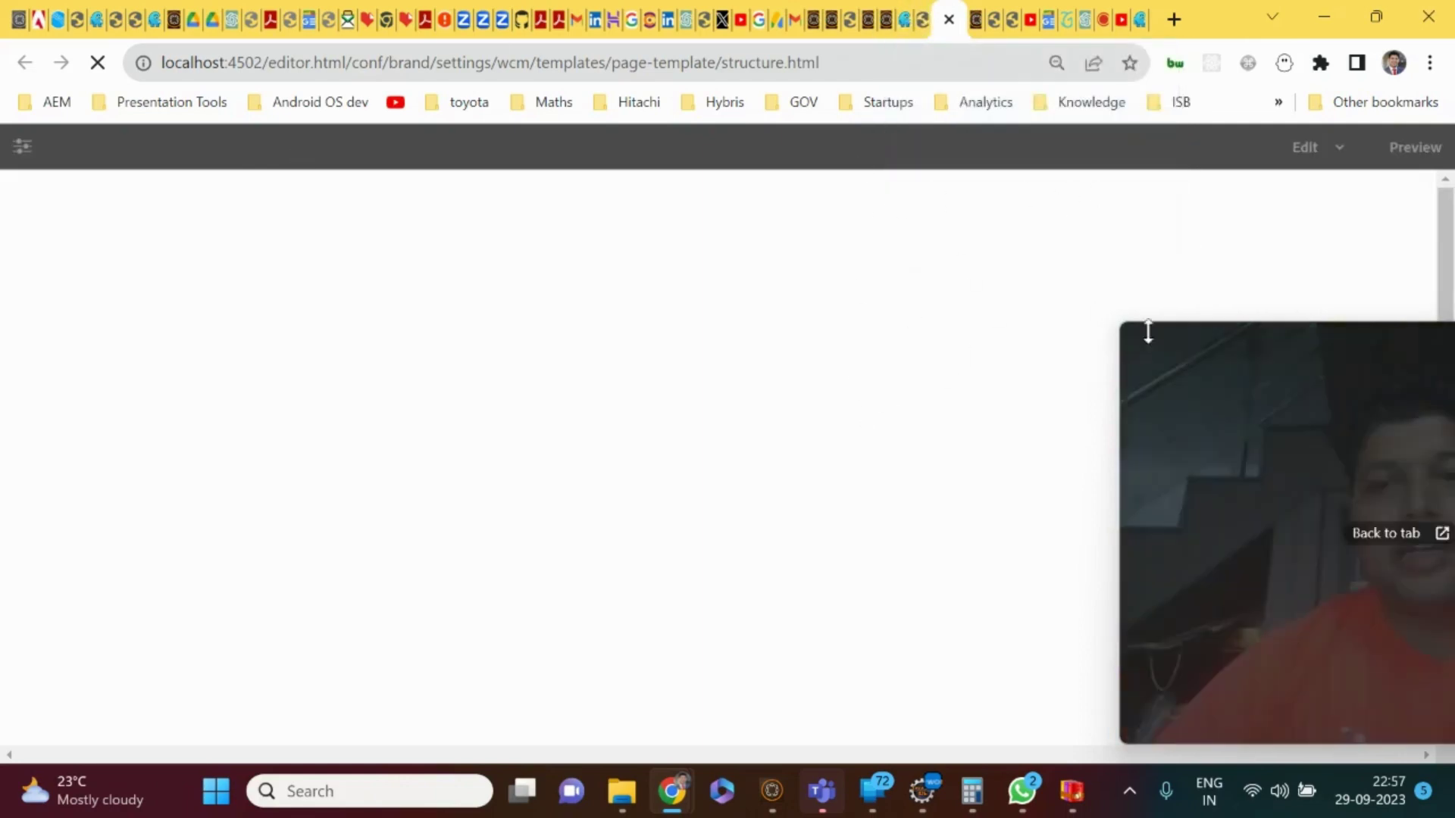
drag(1198, 351, 1220, 375)
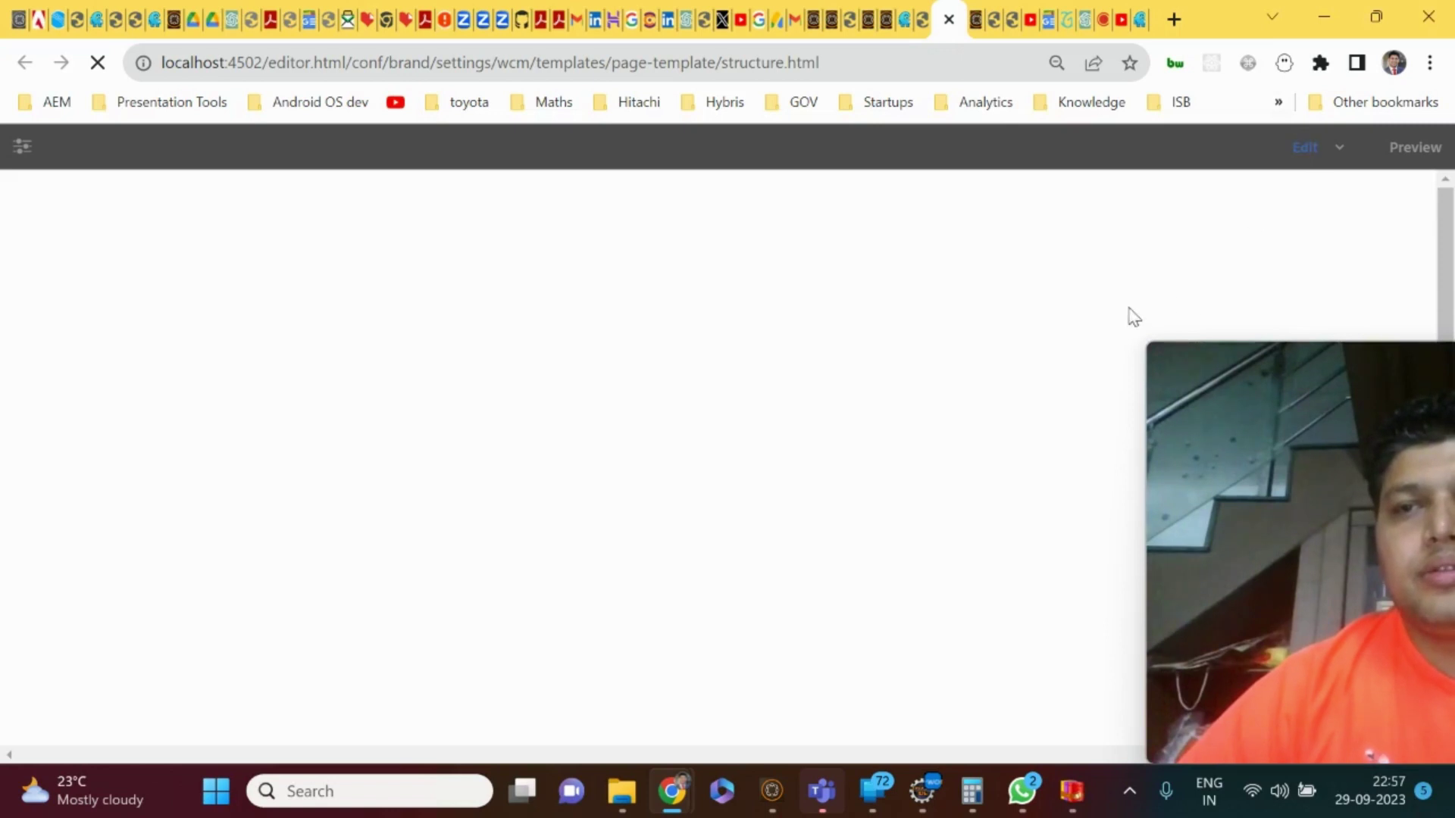
click(23, 152)
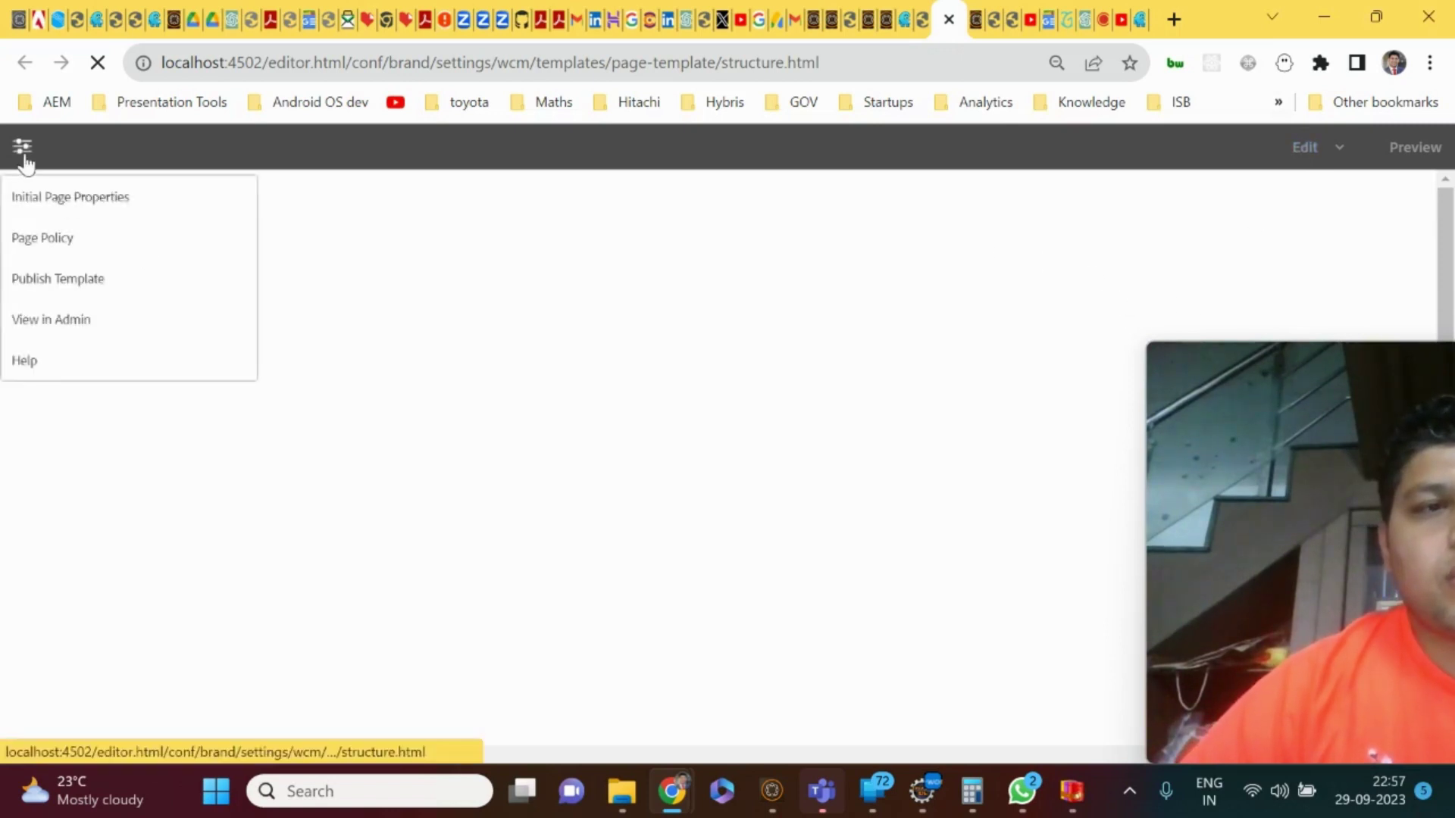
click(125, 331)
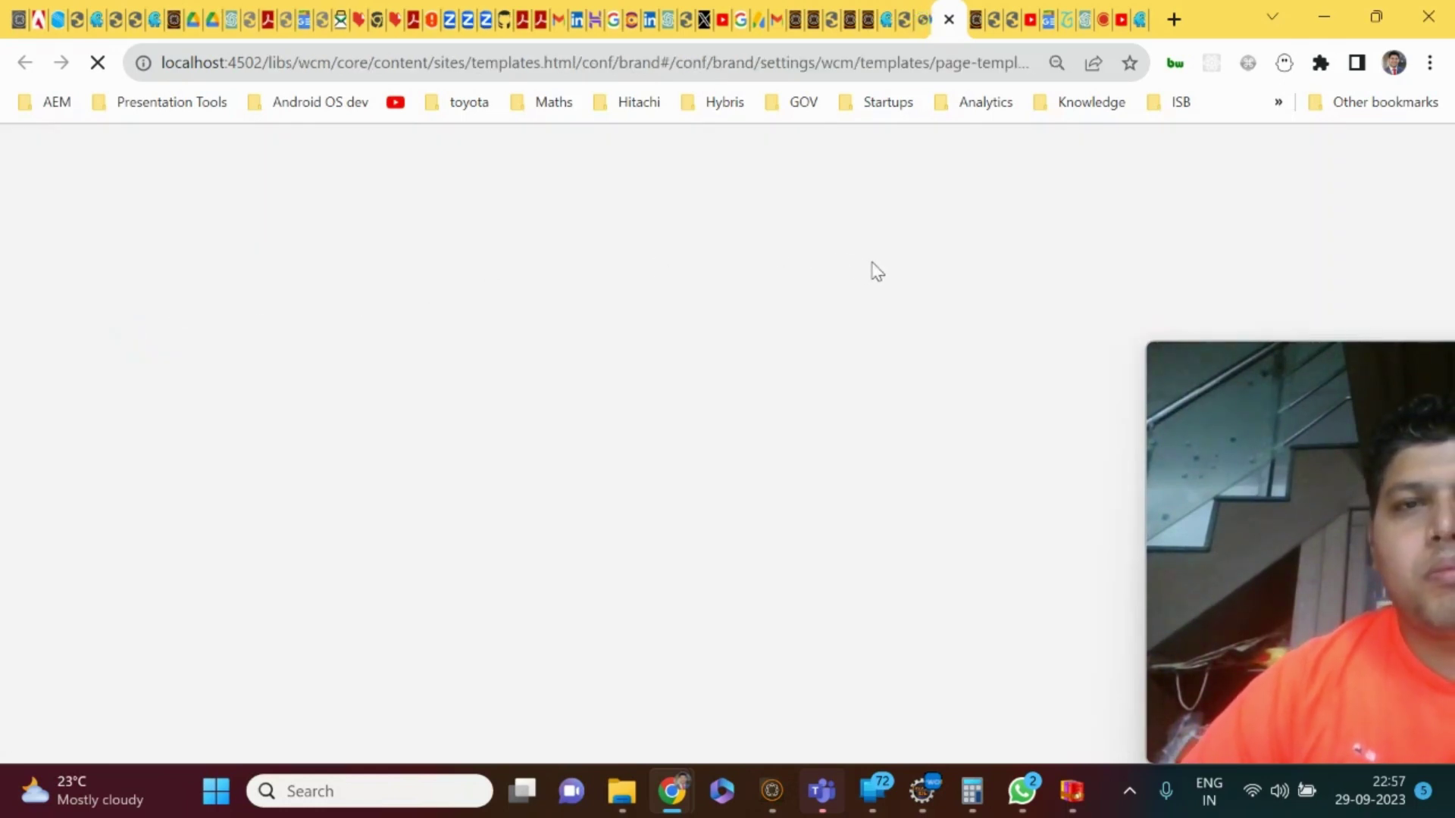
click(918, 24)
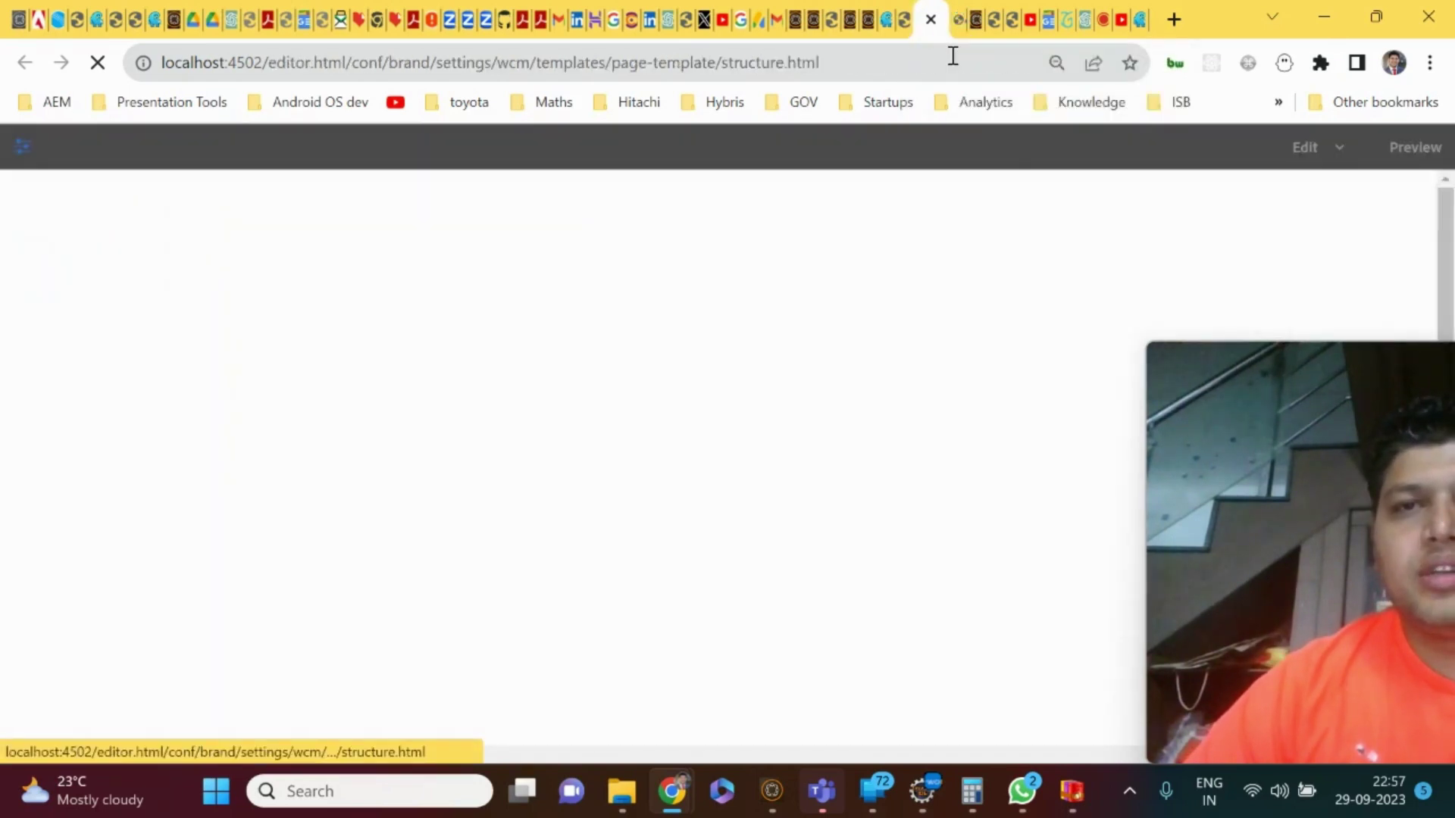
click(956, 31)
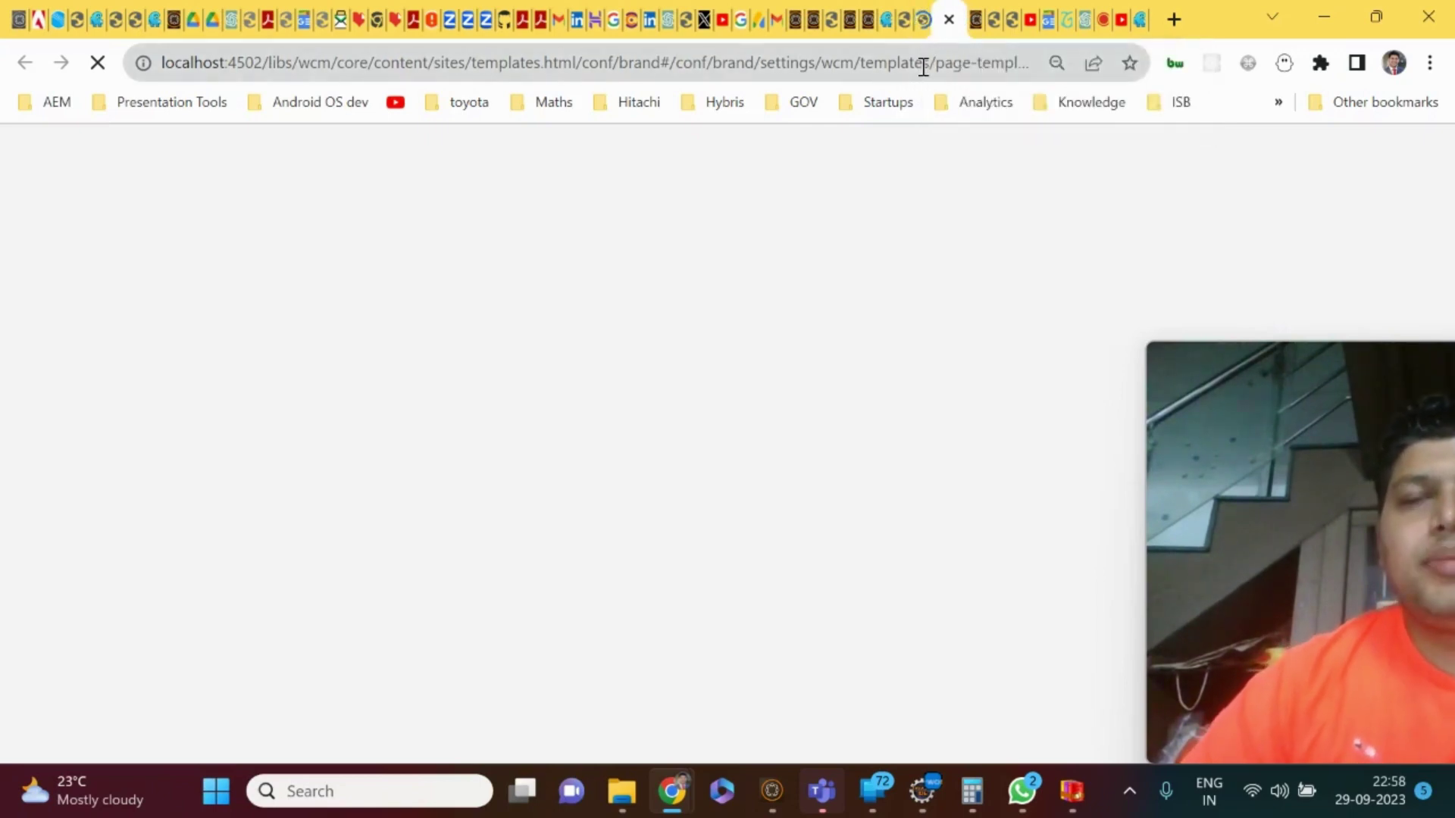
Return to CRXDE Lite, collapse the core accordion tree and inspect the addressinputs component under apps/brand/components.
click(1140, 19)
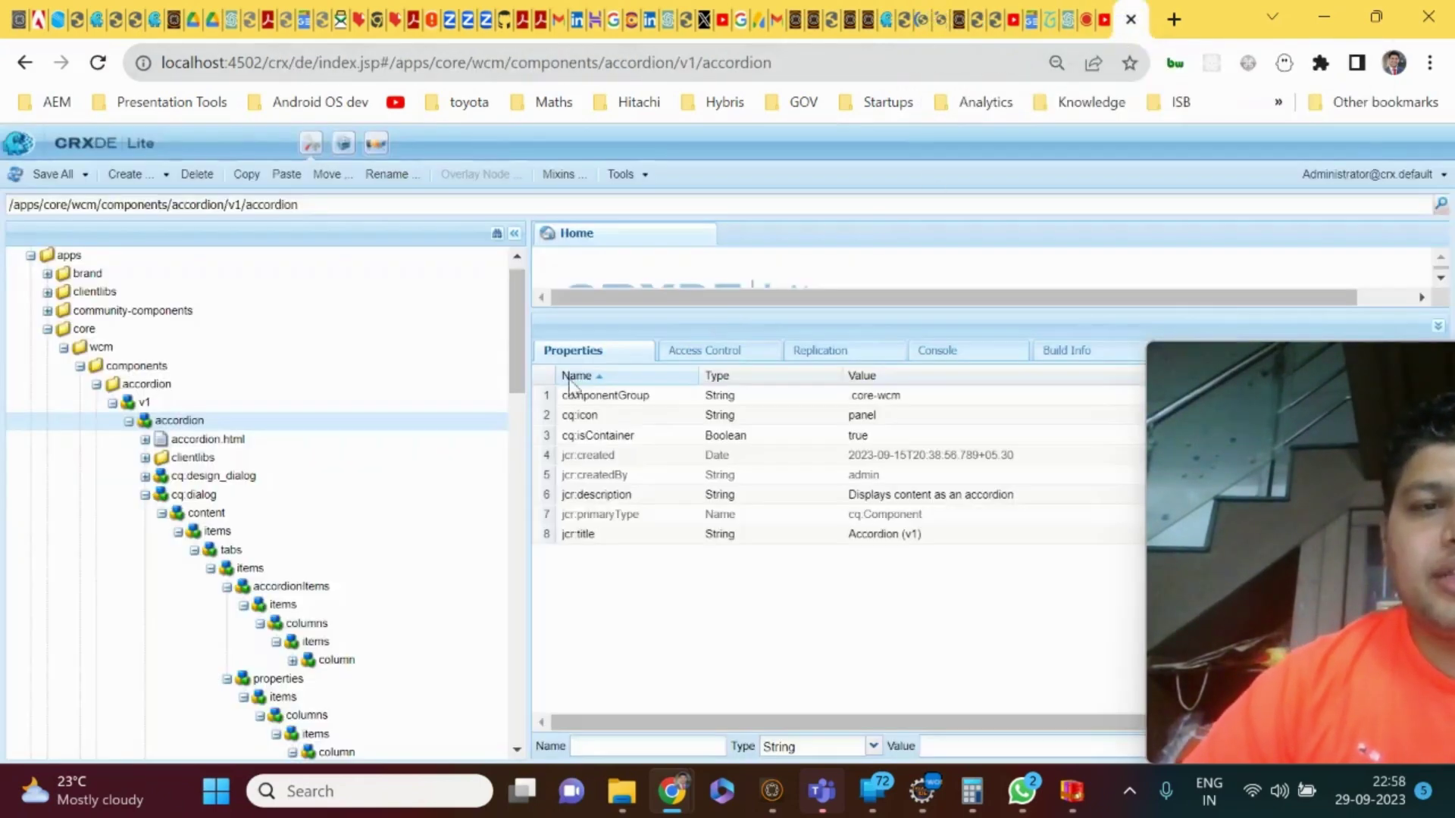
click(940, 23)
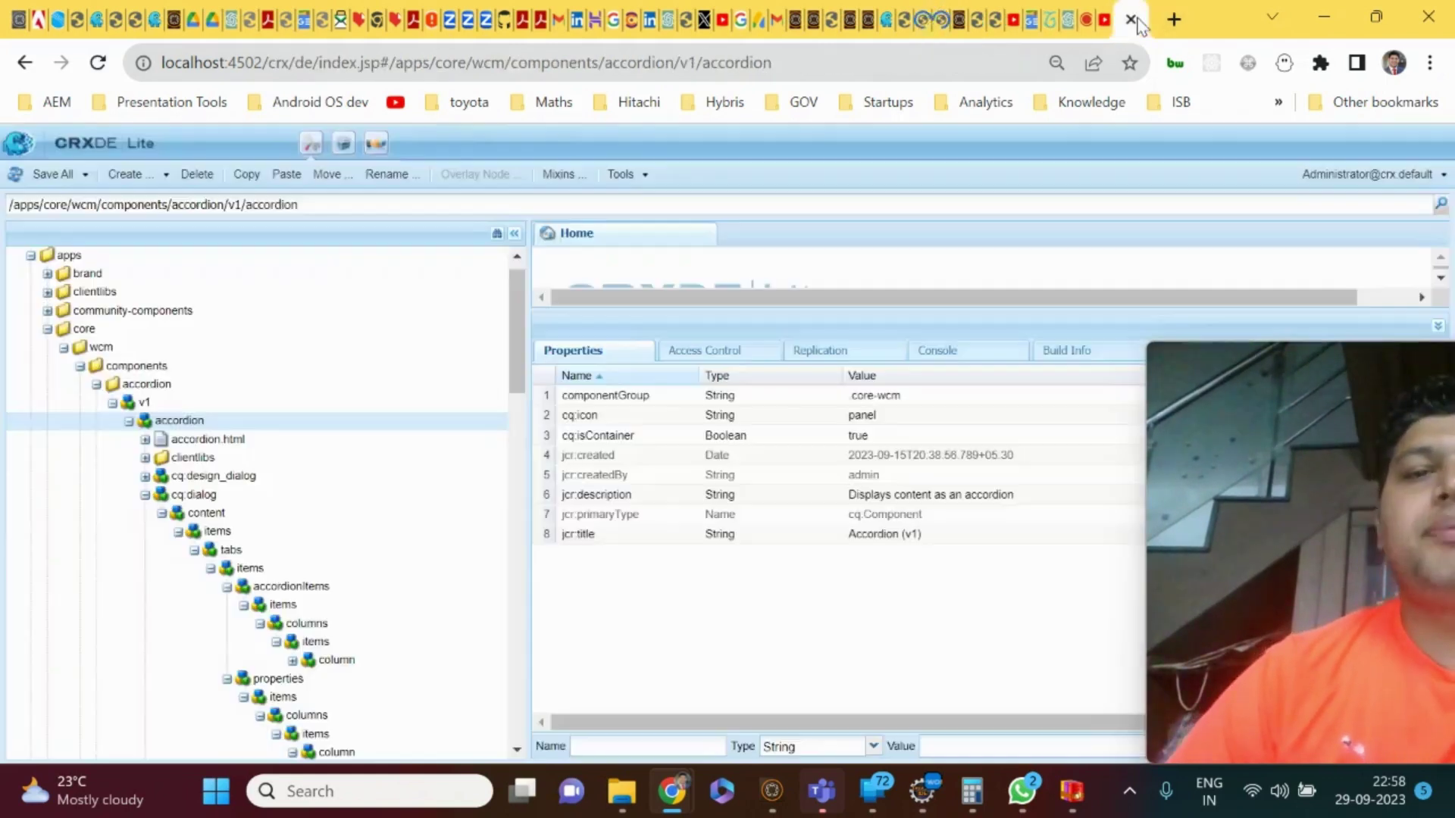
click(1138, 23)
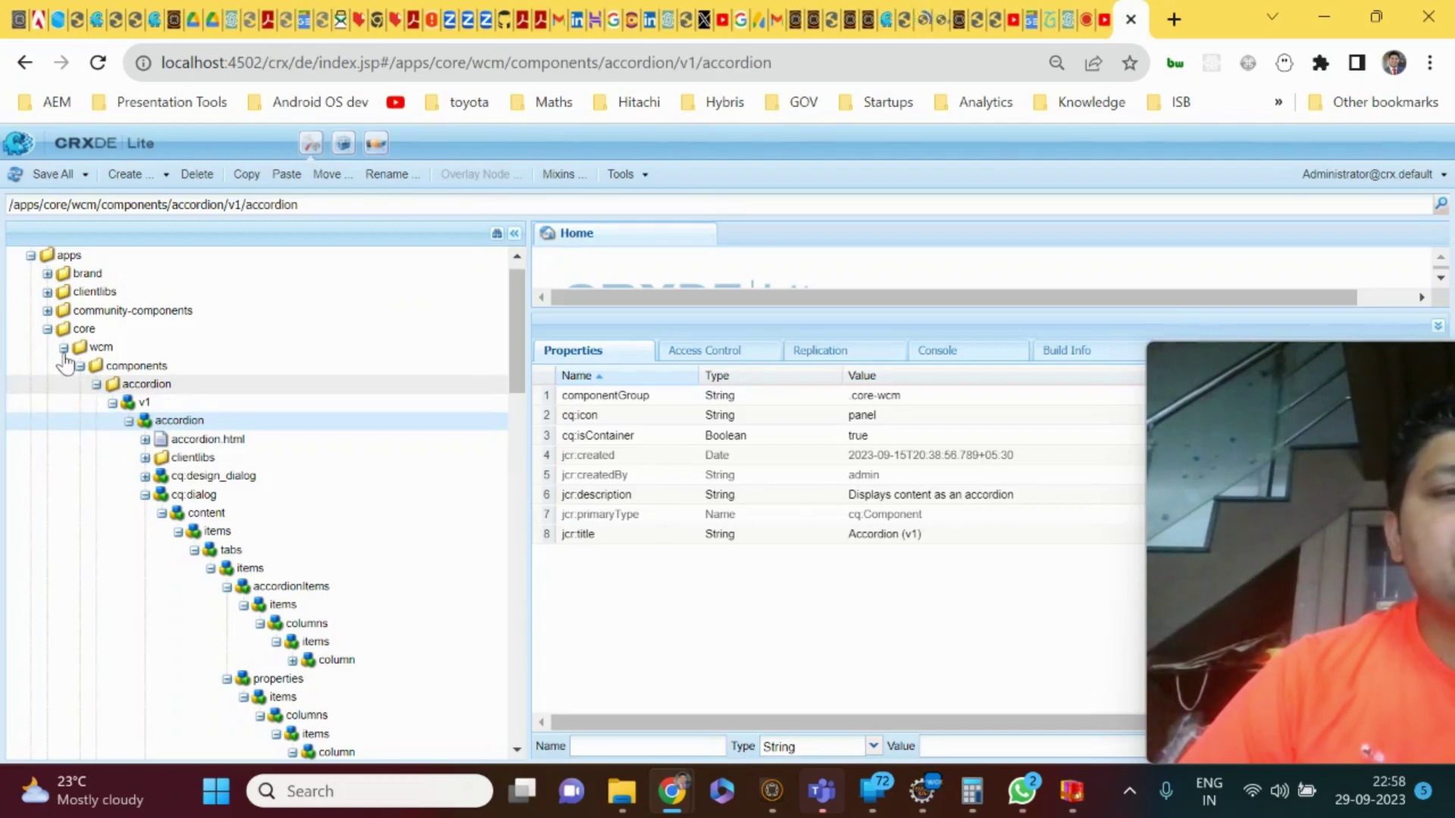
click(94, 387)
click(64, 350)
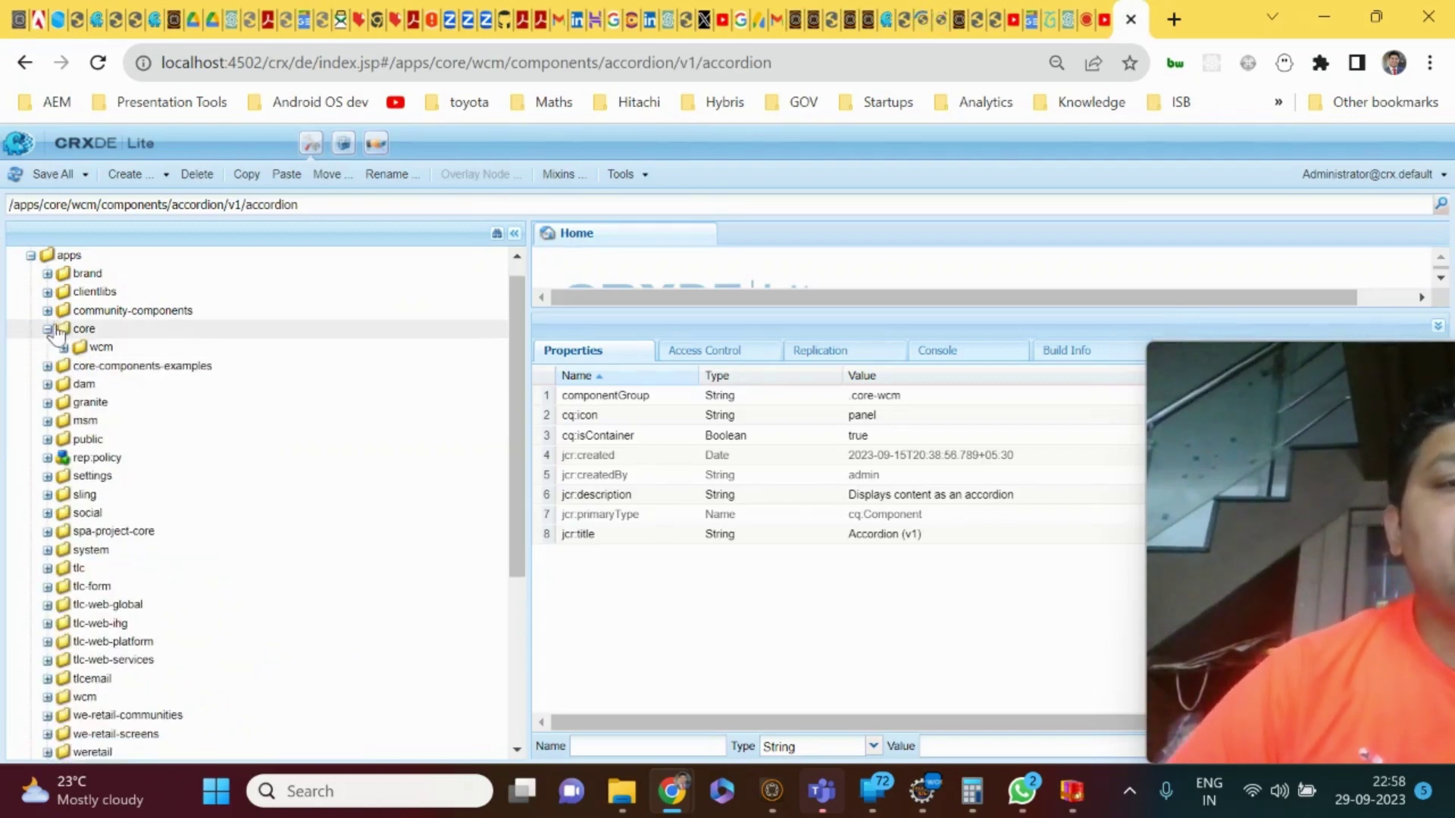
double_click(169, 272)
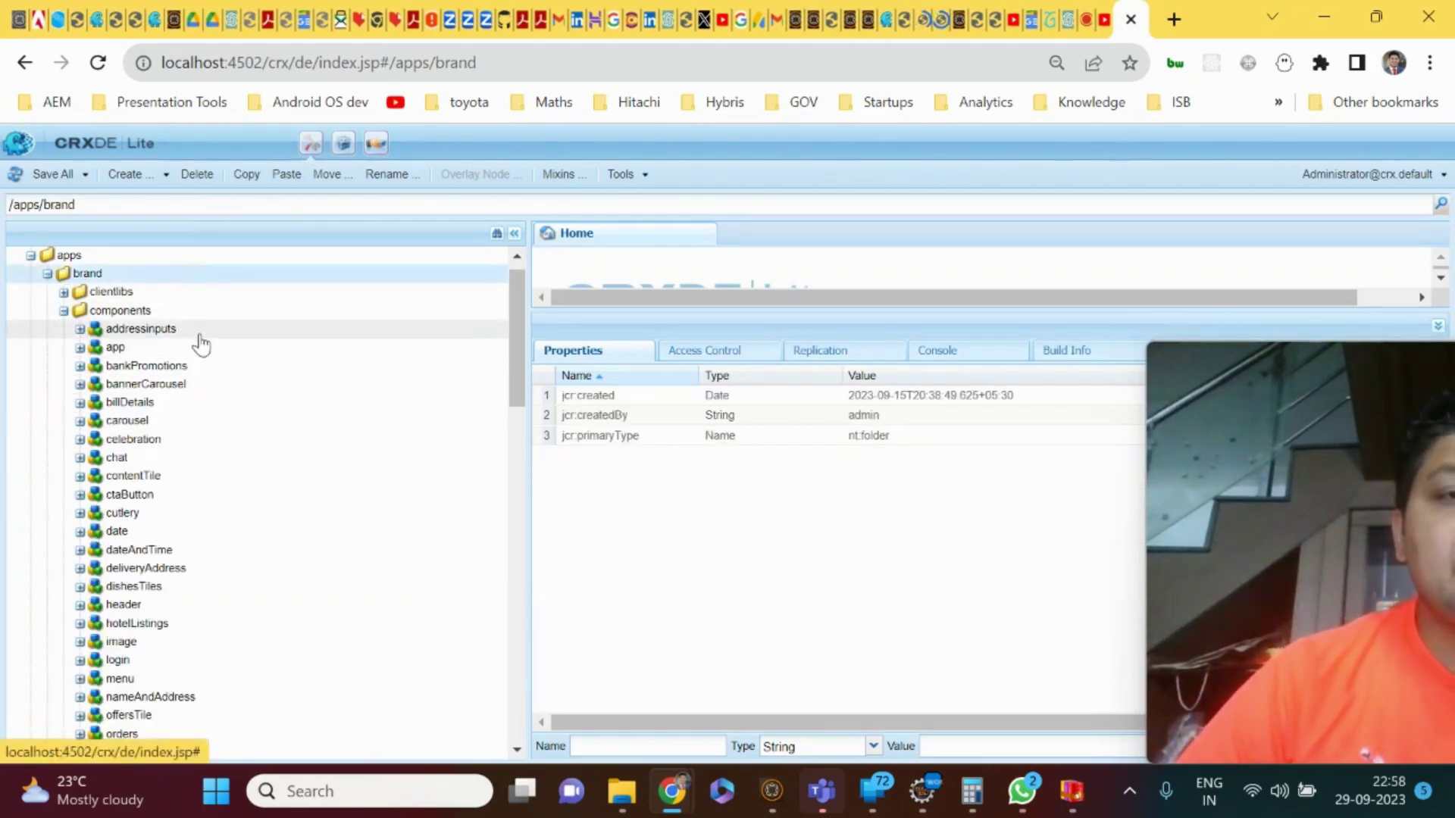
double_click(199, 336)
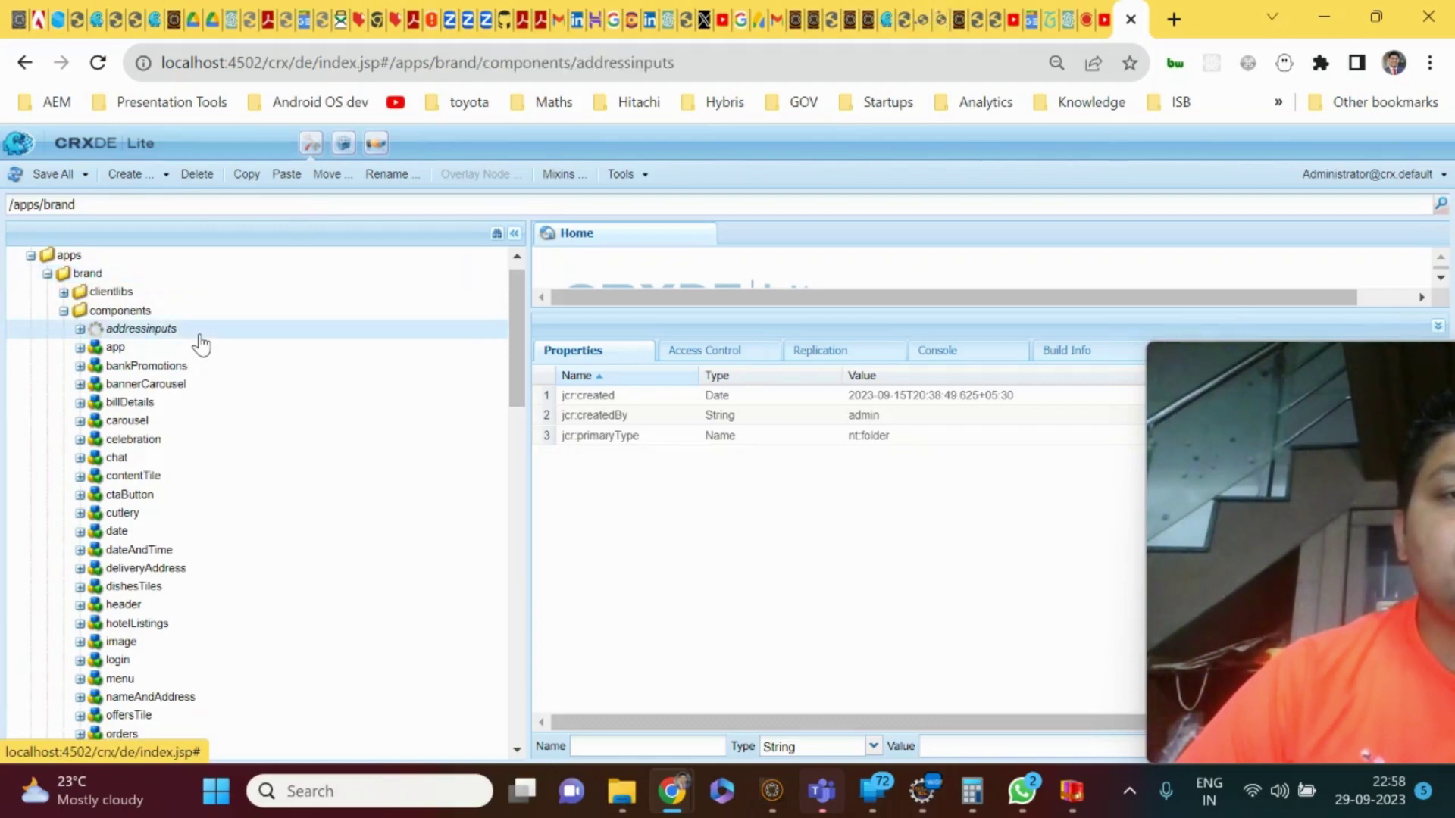
click(47, 273)
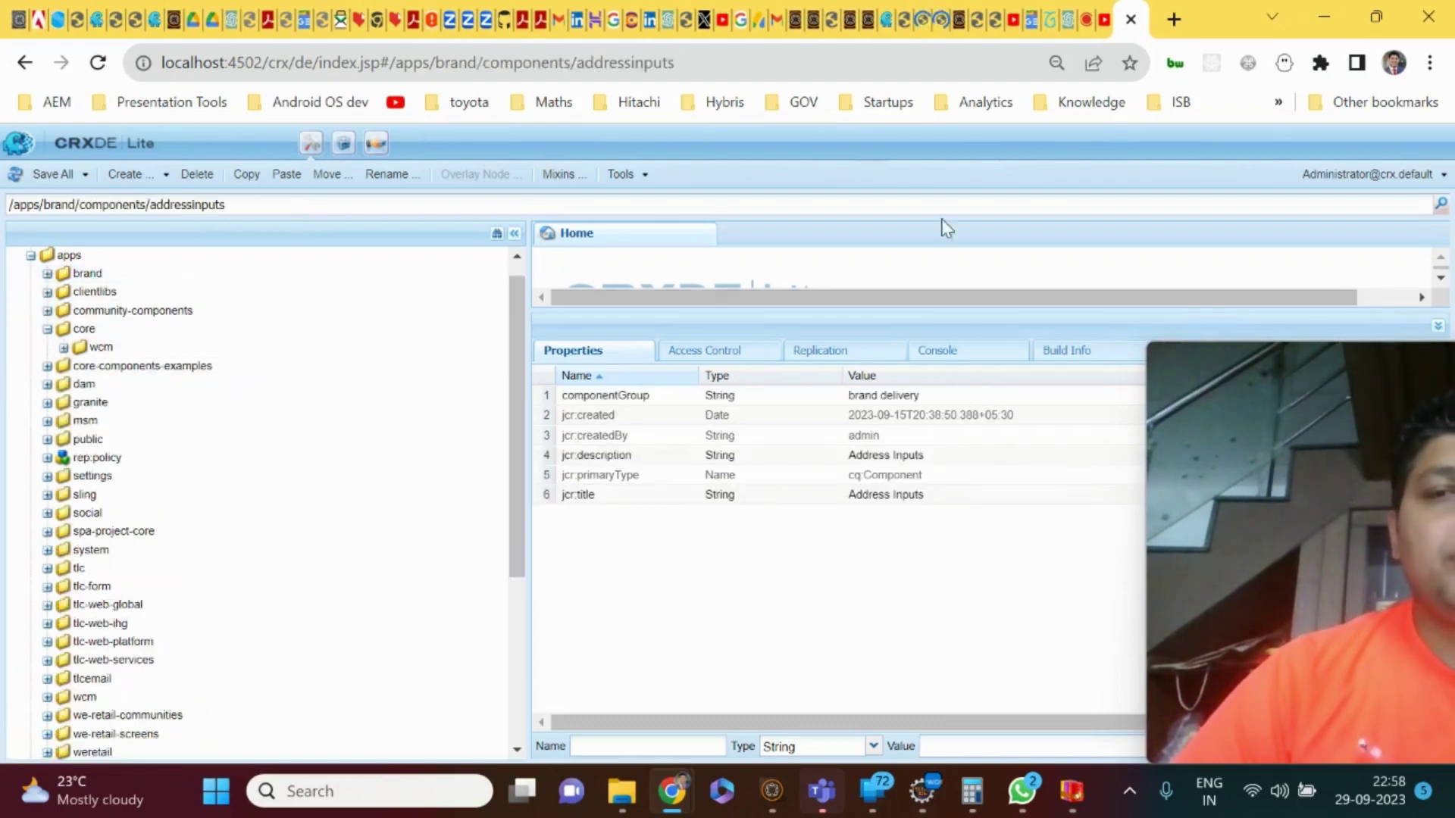
Switch to ChatGPT and ask in a new chat "how to add sling:resourcesupertype for core components in AEM".
click(1070, 24)
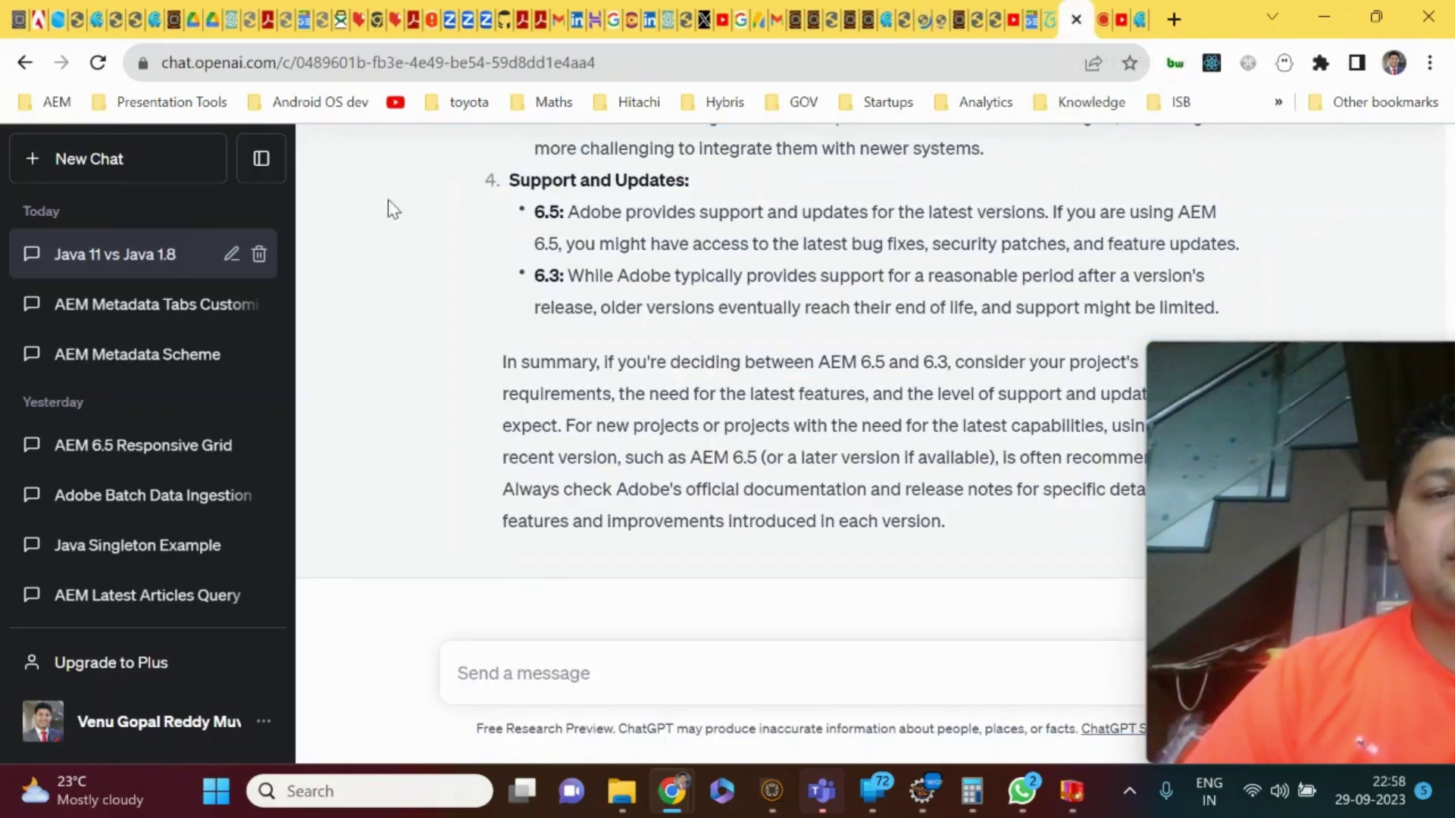
click(196, 167)
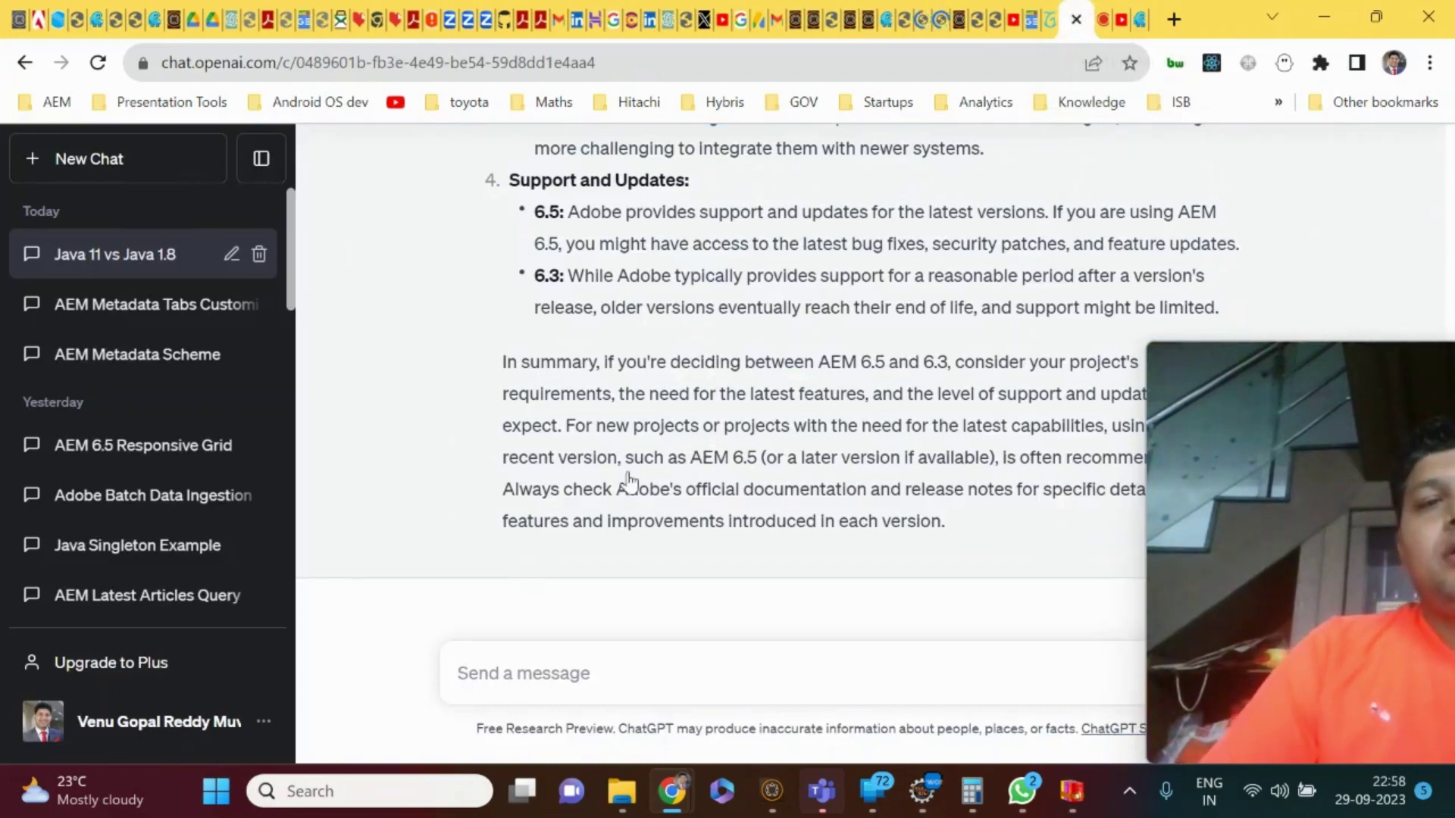
drag(1262, 387, 1103, 417)
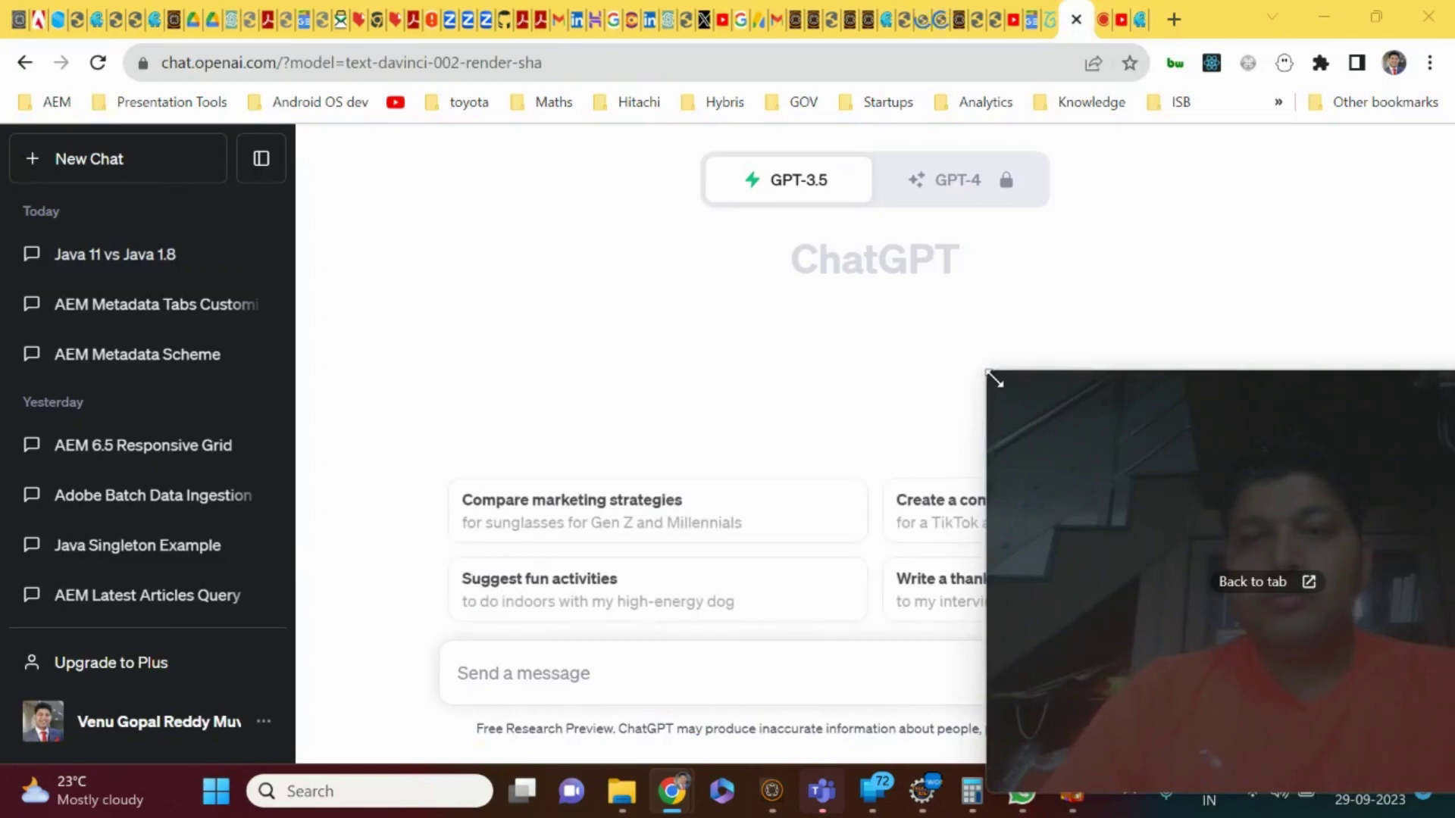
drag(993, 375, 1219, 476)
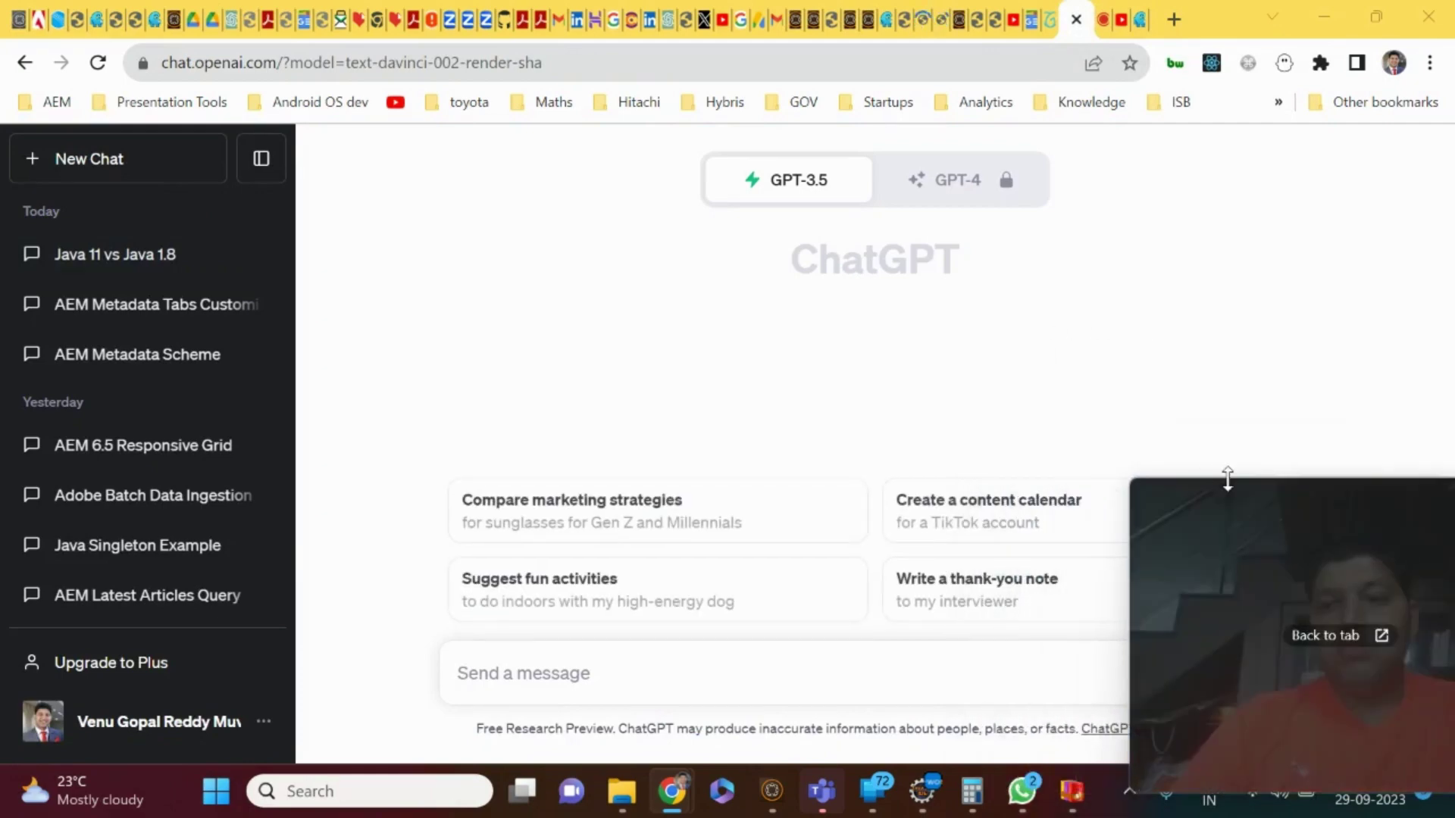
click(989, 671)
text(how to add sling:resourcesuper)
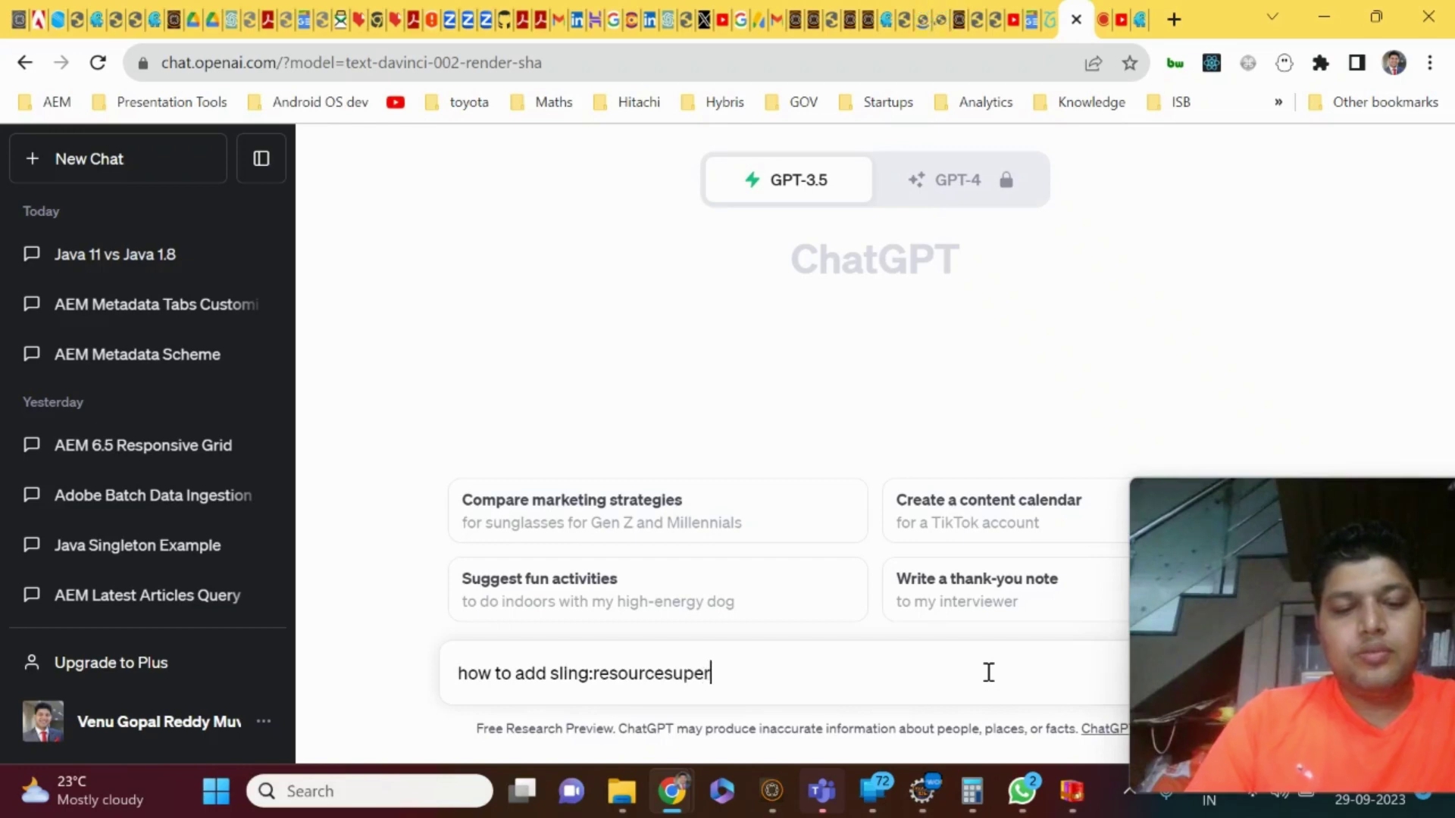
text(type for core components in)
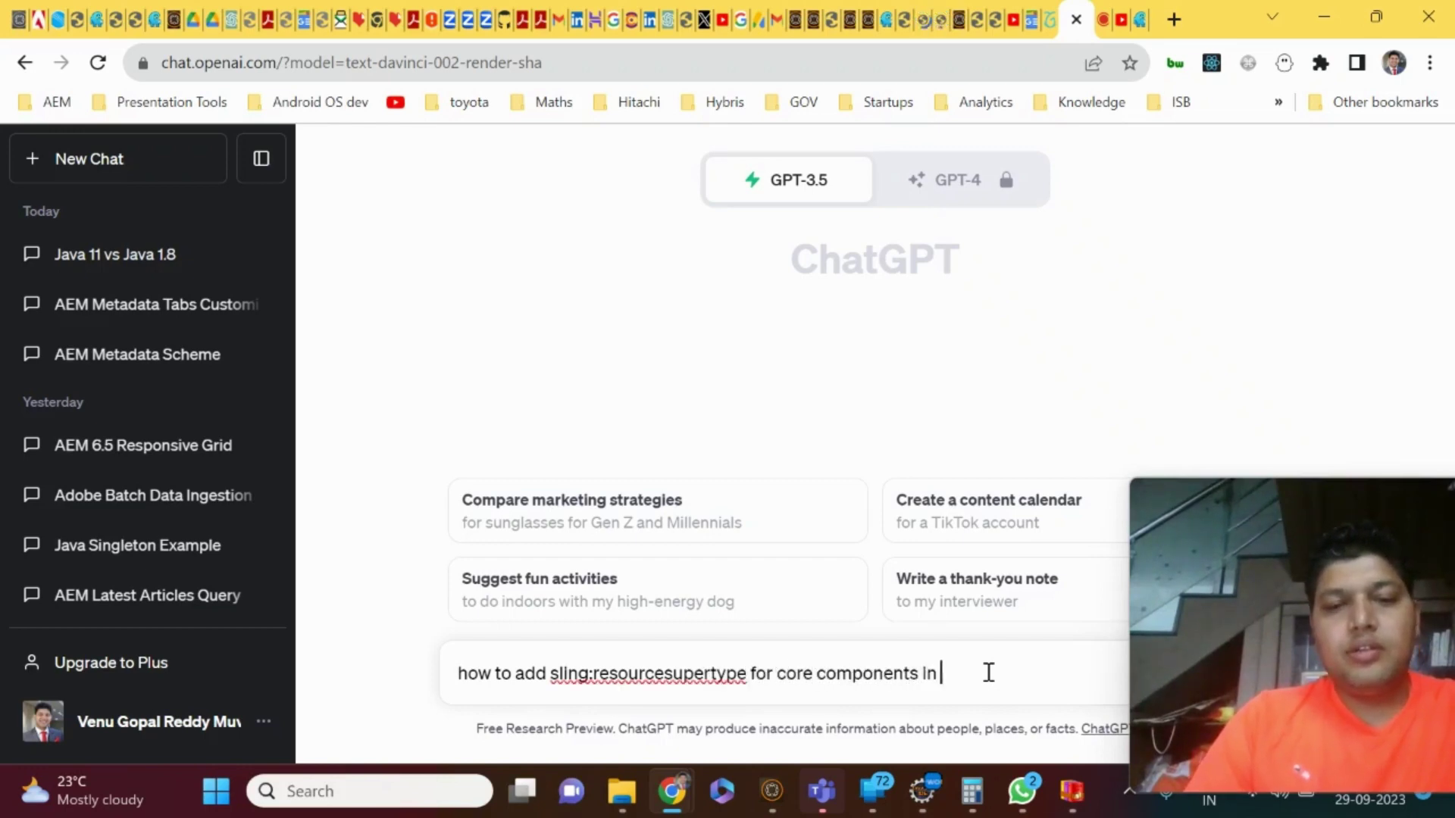
text( AEM)
key(Return)
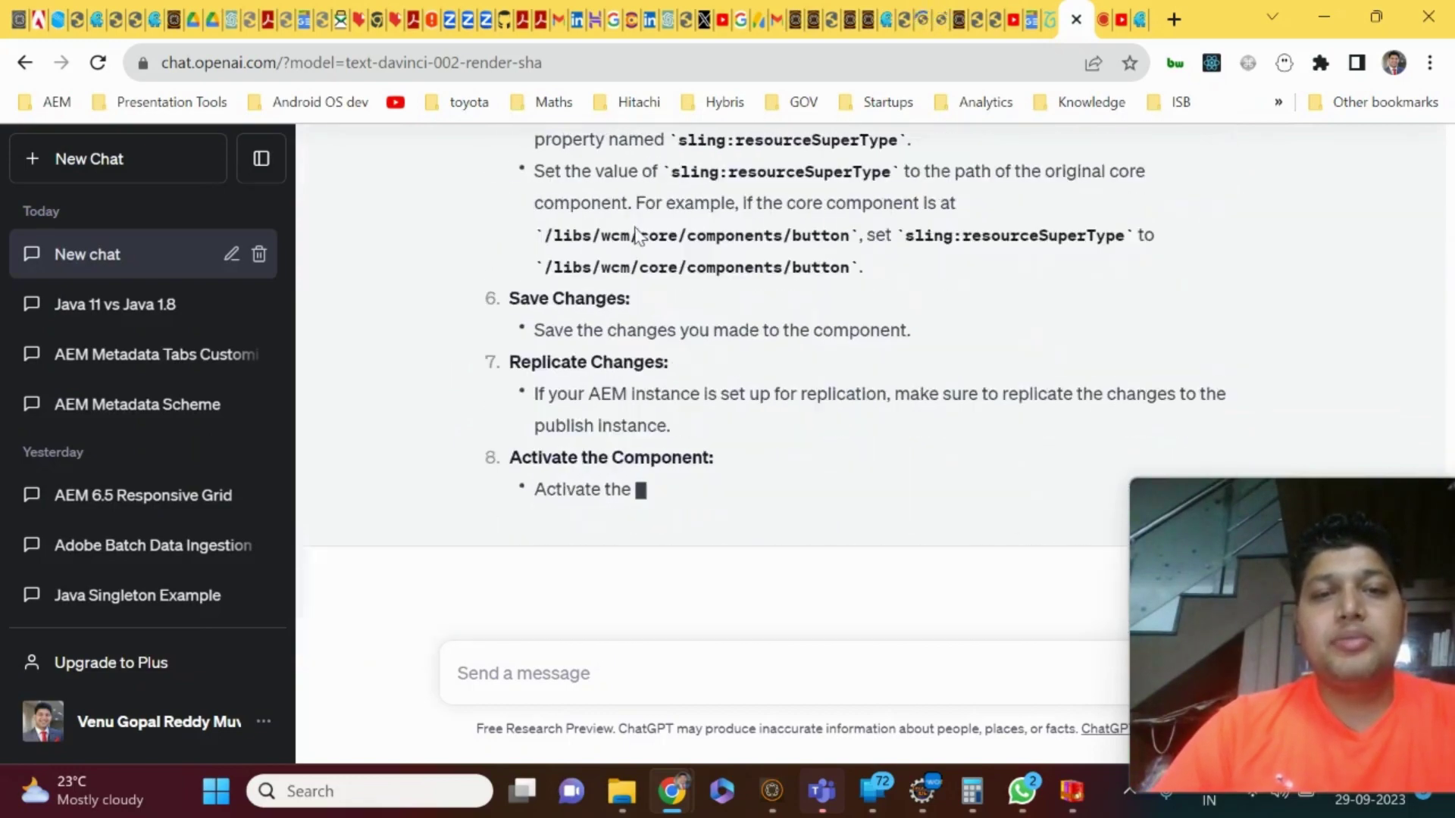
Read through ChatGPT's answer on copying a core component to /apps and setting its sling:resourceSuperType property.
scroll(633, 227, up, 10)
scroll(637, 231, up, 4)
scroll(640, 402, down, 16)
scroll(641, 402, up, 7)
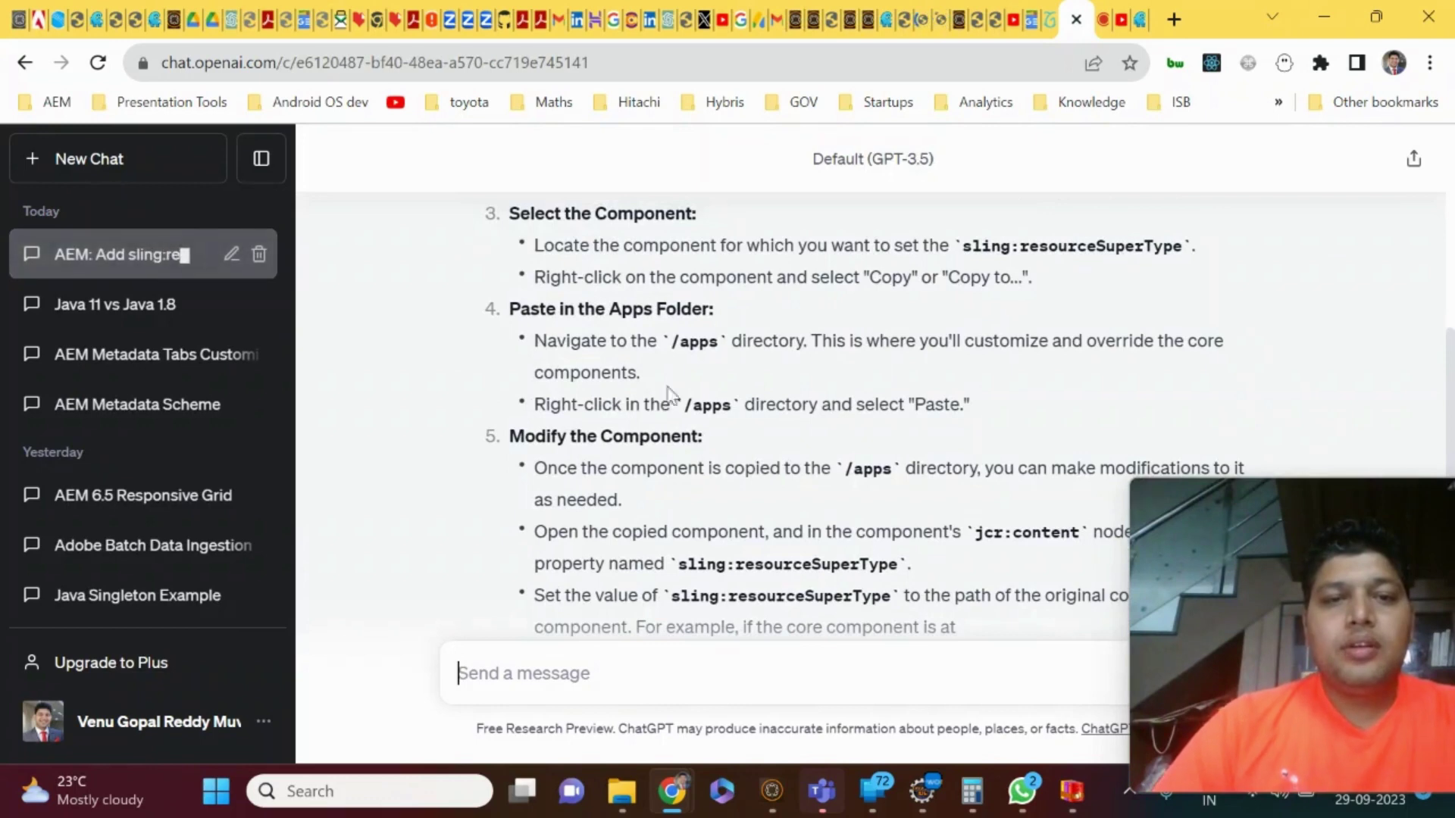
scroll(685, 356, up, 2)
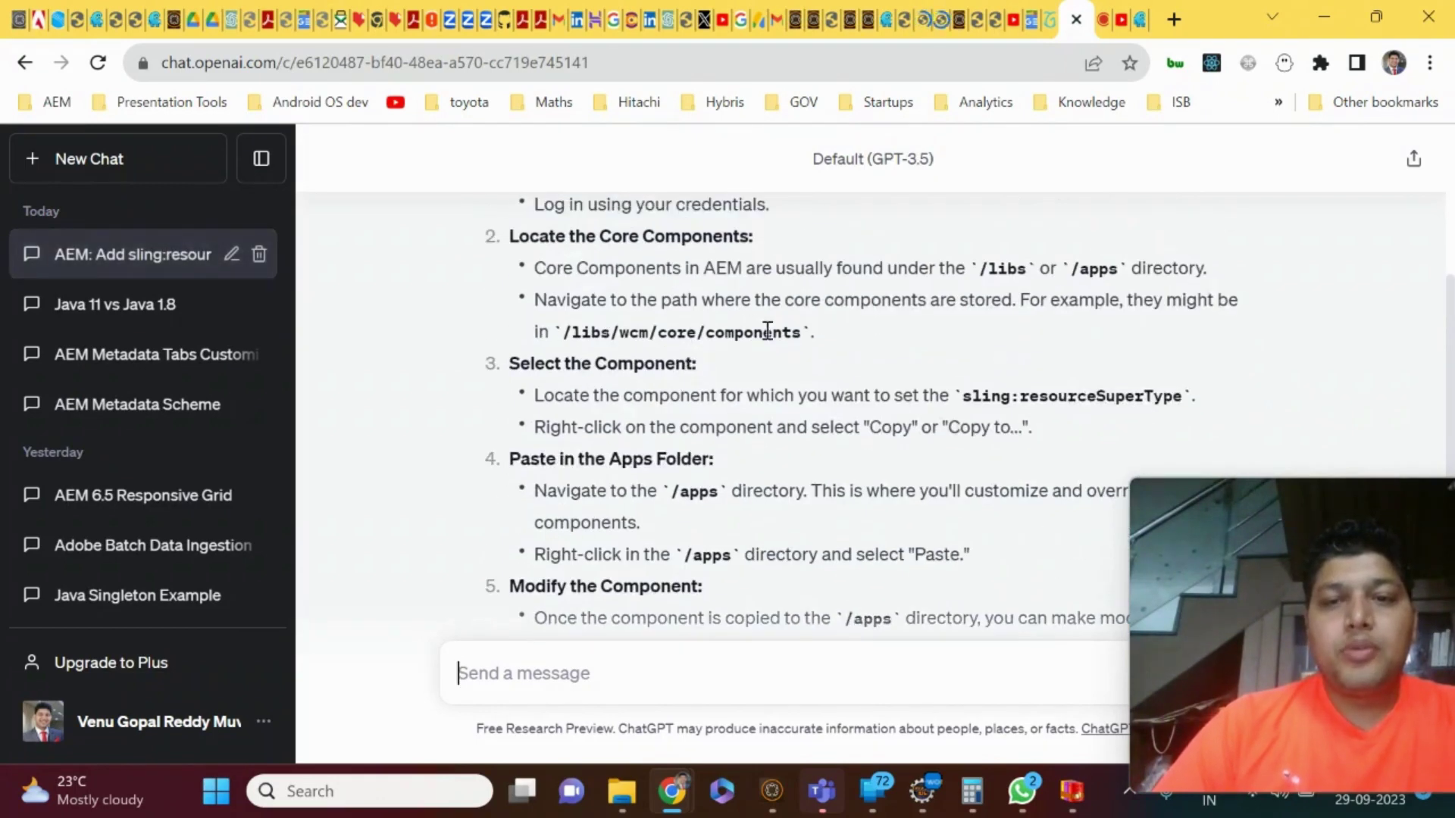
scroll(780, 333, down, 1)
scroll(716, 409, down, 2)
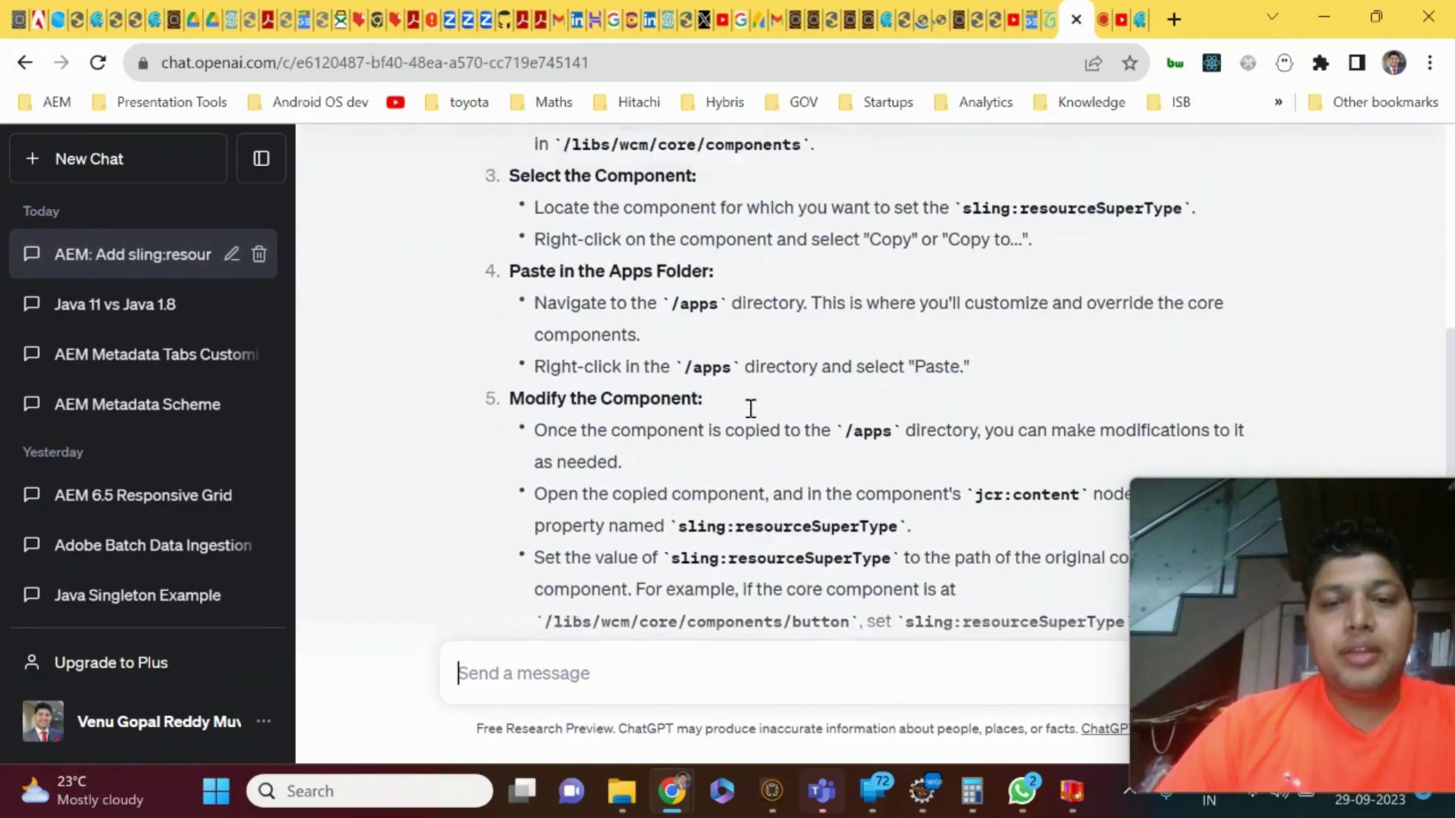
scroll(856, 437, down, 1)
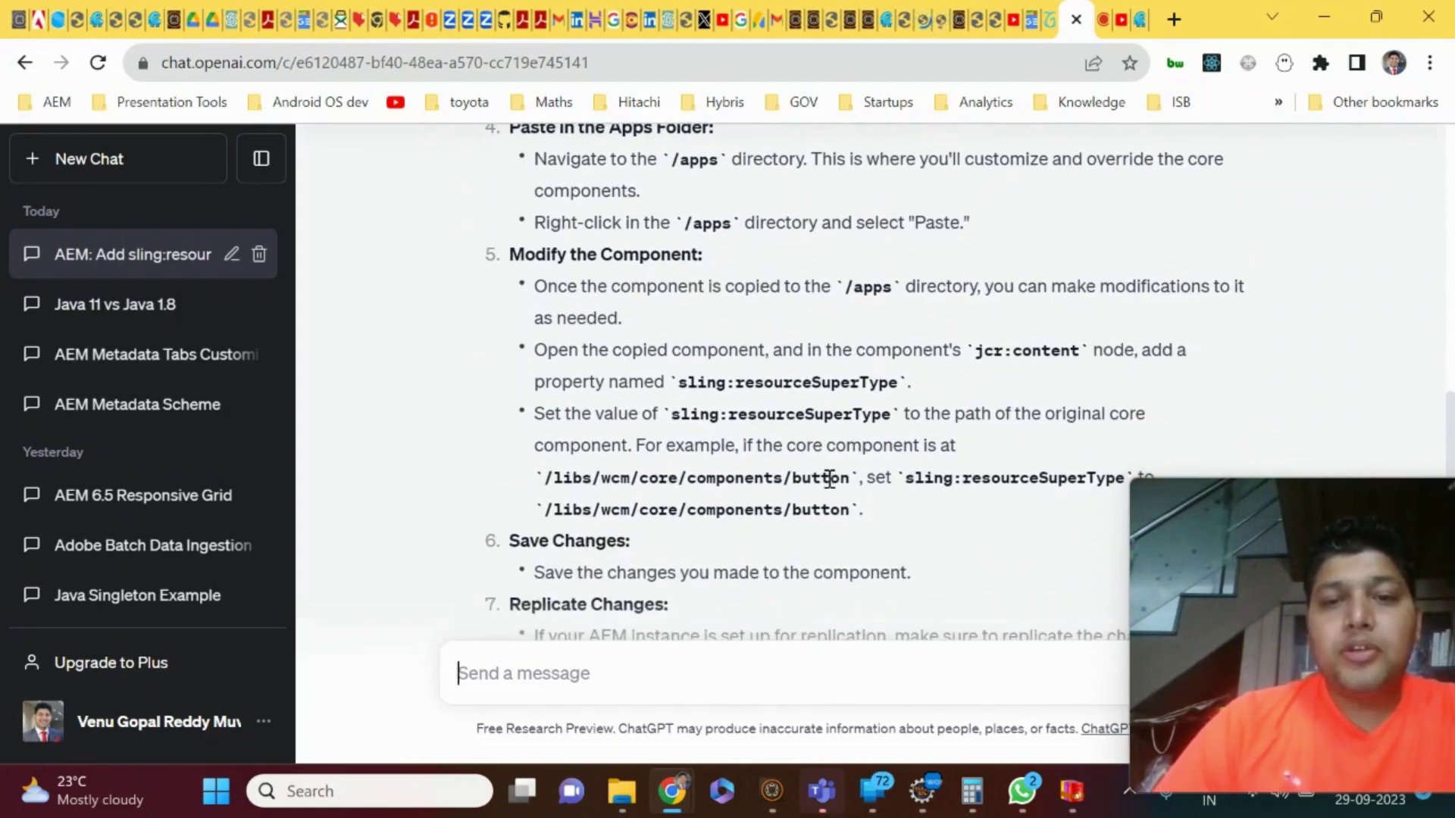
scroll(894, 478, down, 1)
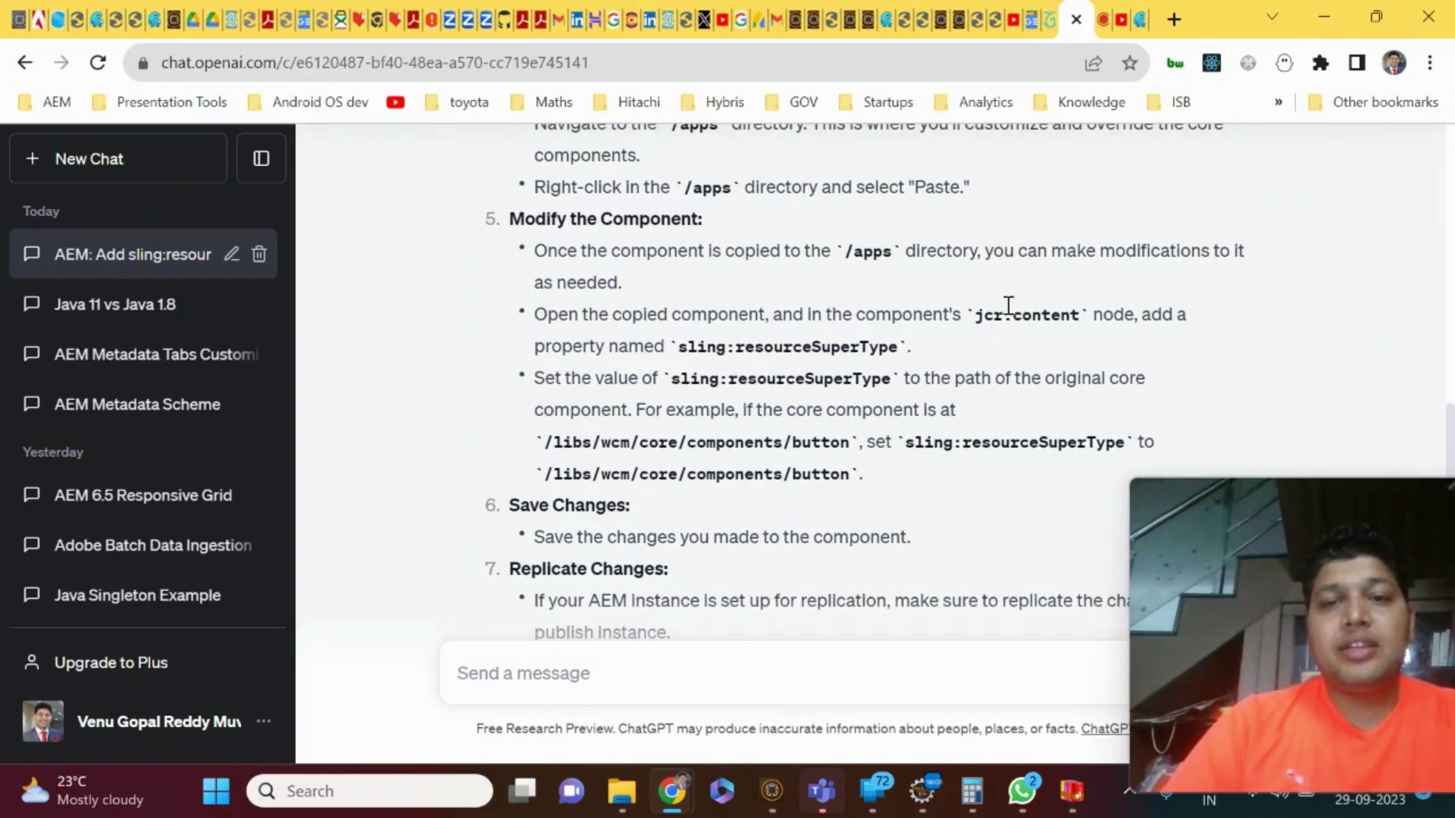
scroll(885, 258, down, 5)
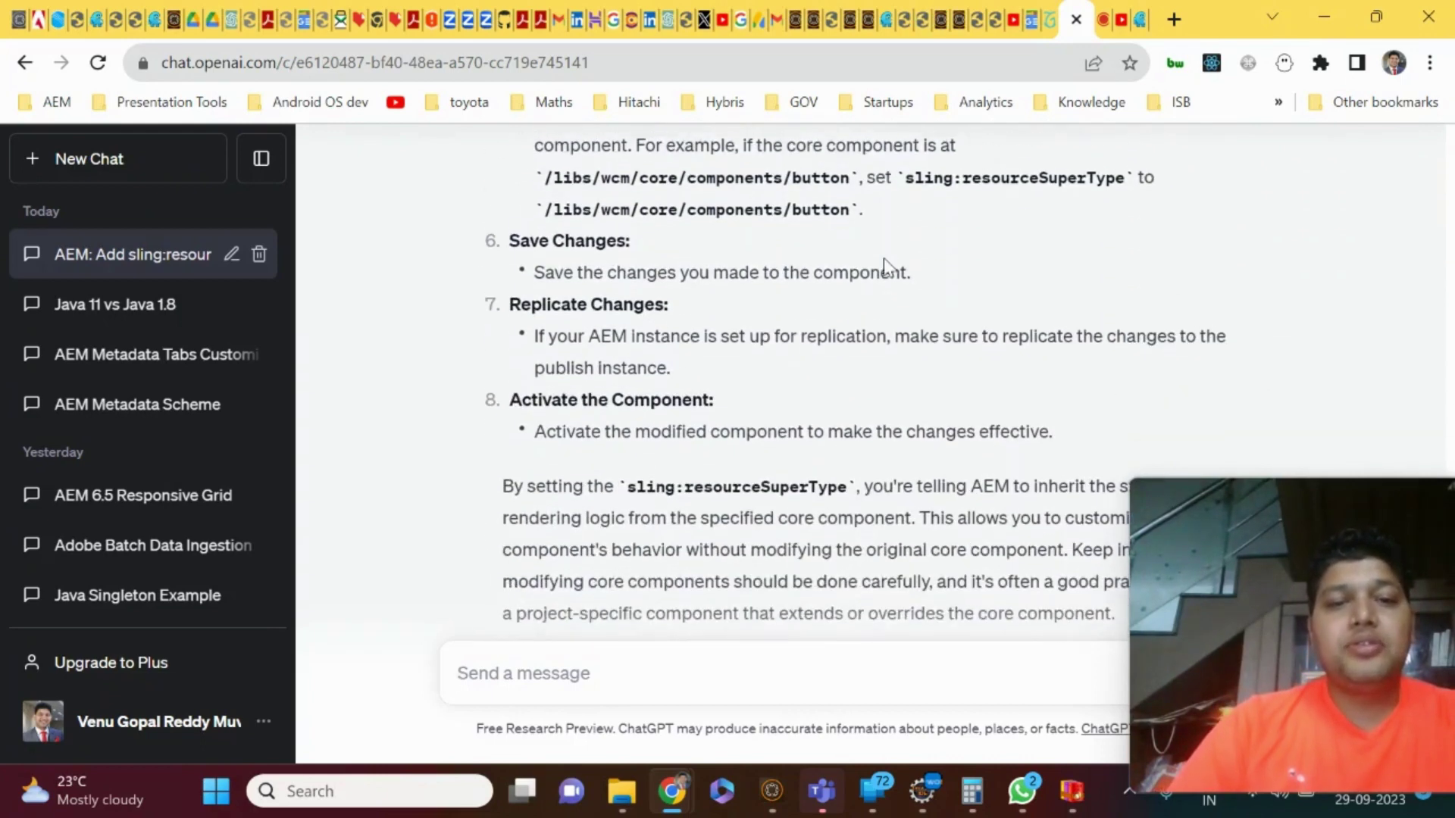
Switch back to CRXDE Lite and check the sling:resourceSuperType property of the brand page component.
click(1140, 19)
click(234, 282)
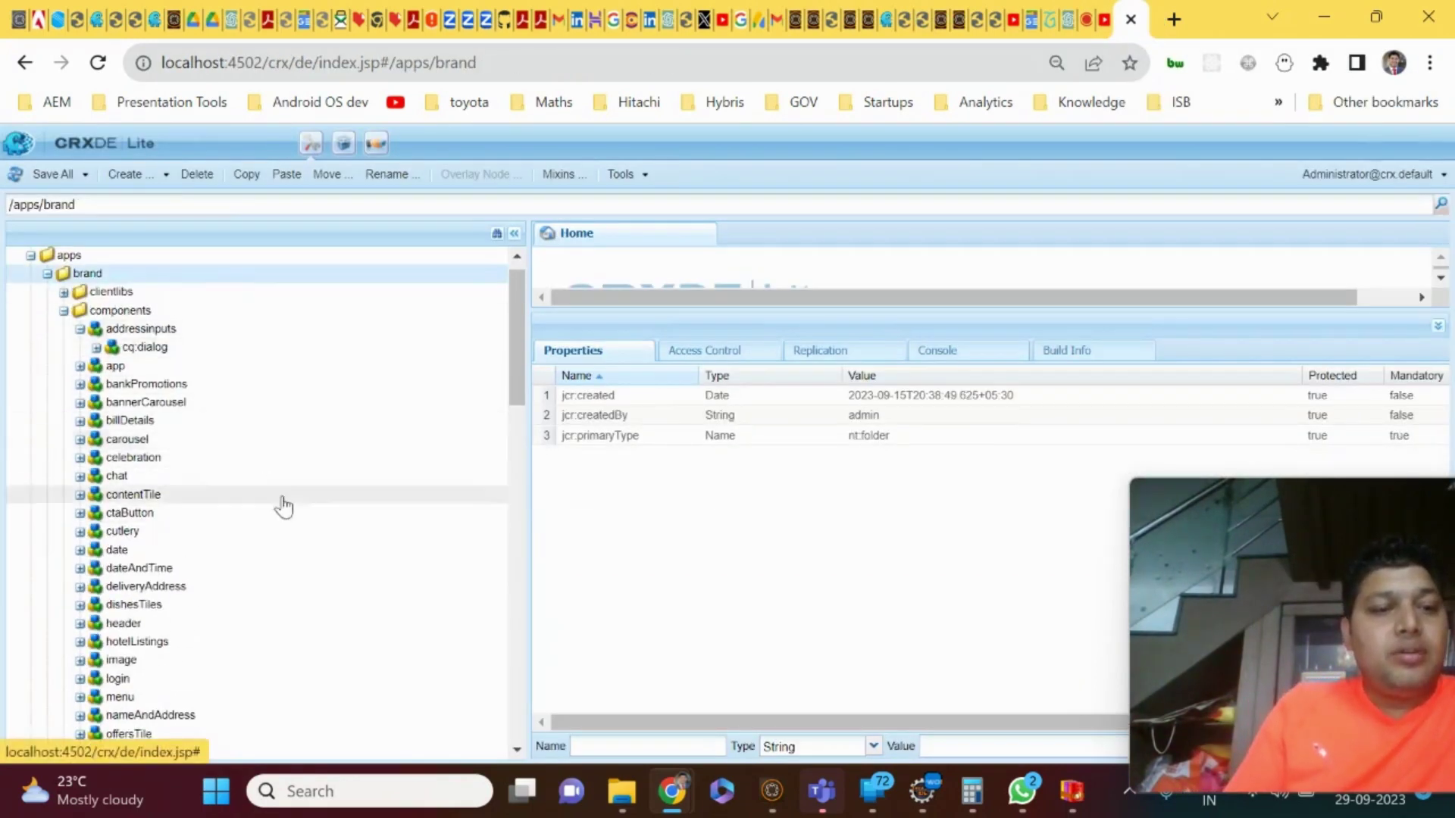
scroll(280, 519, down, 3)
scroll(284, 523, down, 2)
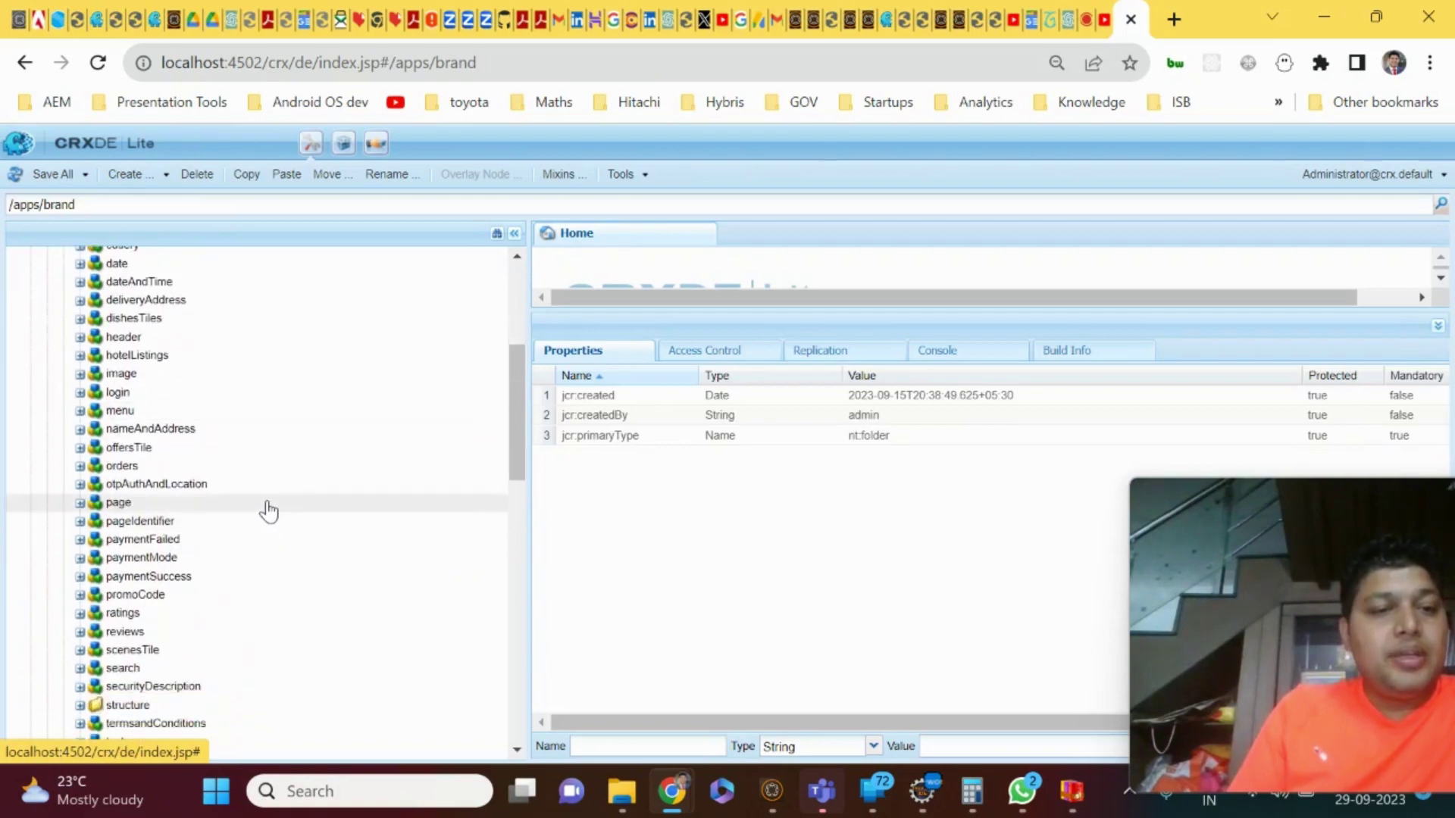
click(267, 504)
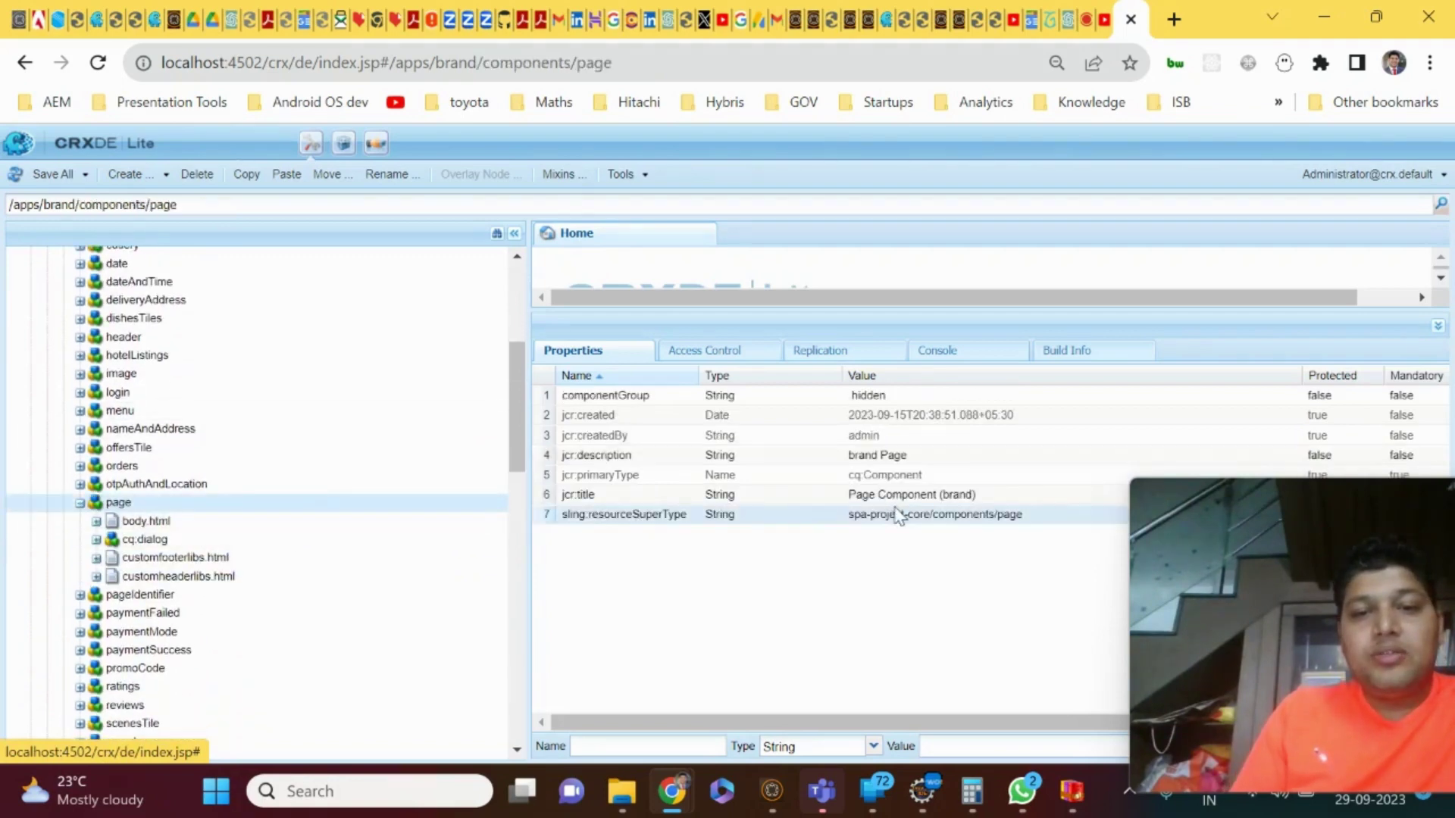
scroll(149, 403, up, 6)
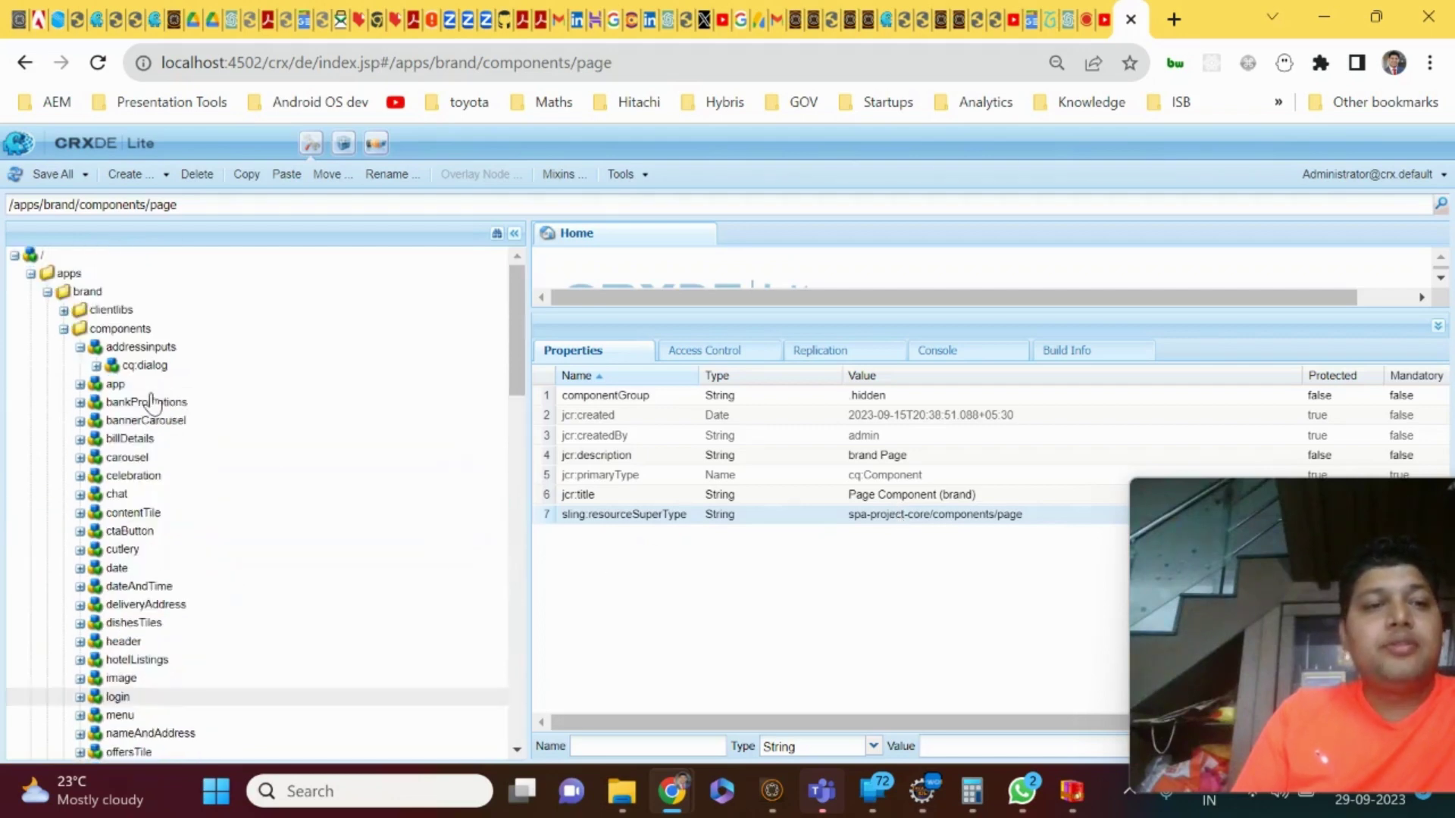
click(47, 292)
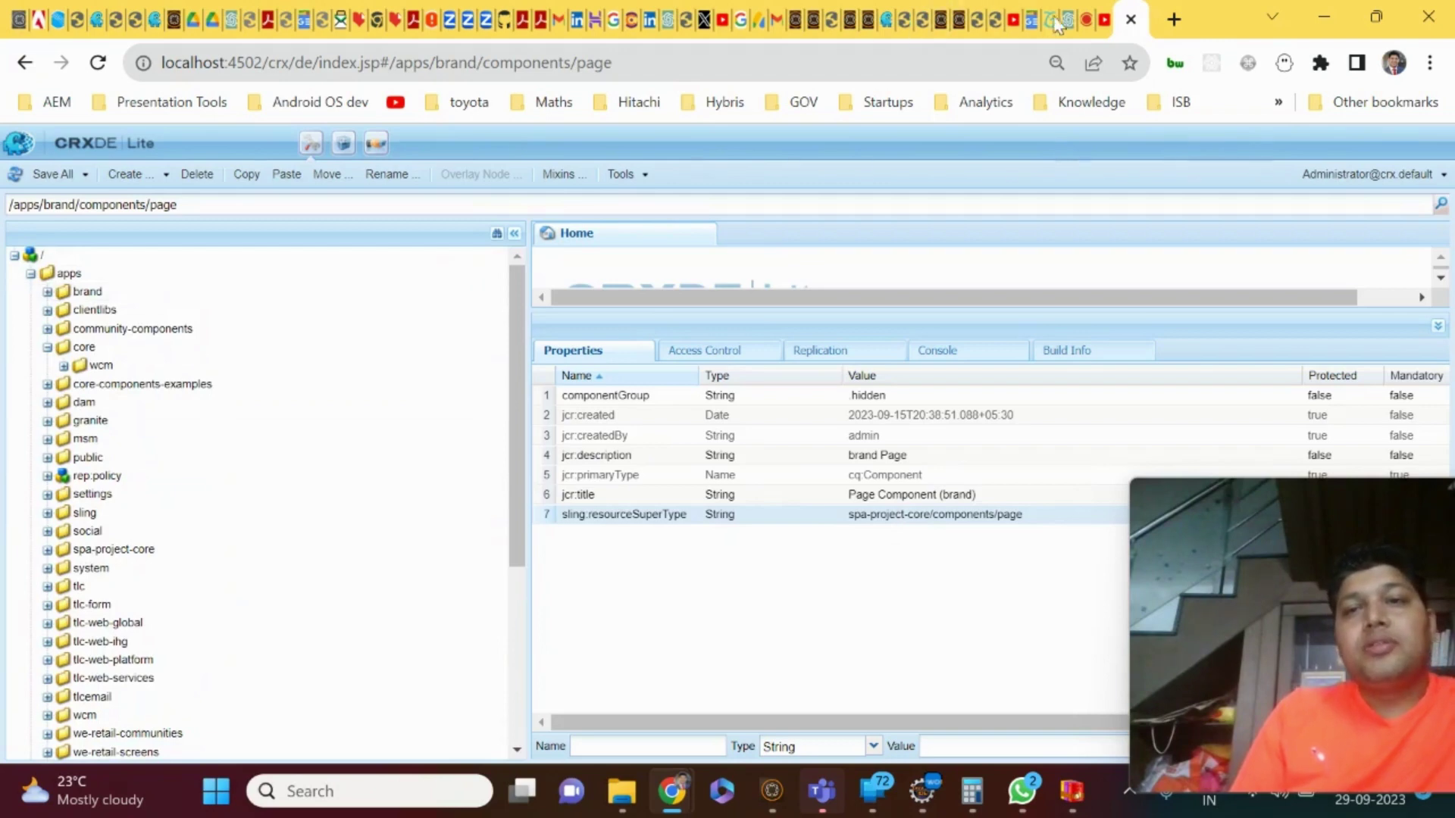
Check the YouTube Studio comment about new fields for existing core components, and look through the apps folders in CRXDE Lite.
click(1091, 20)
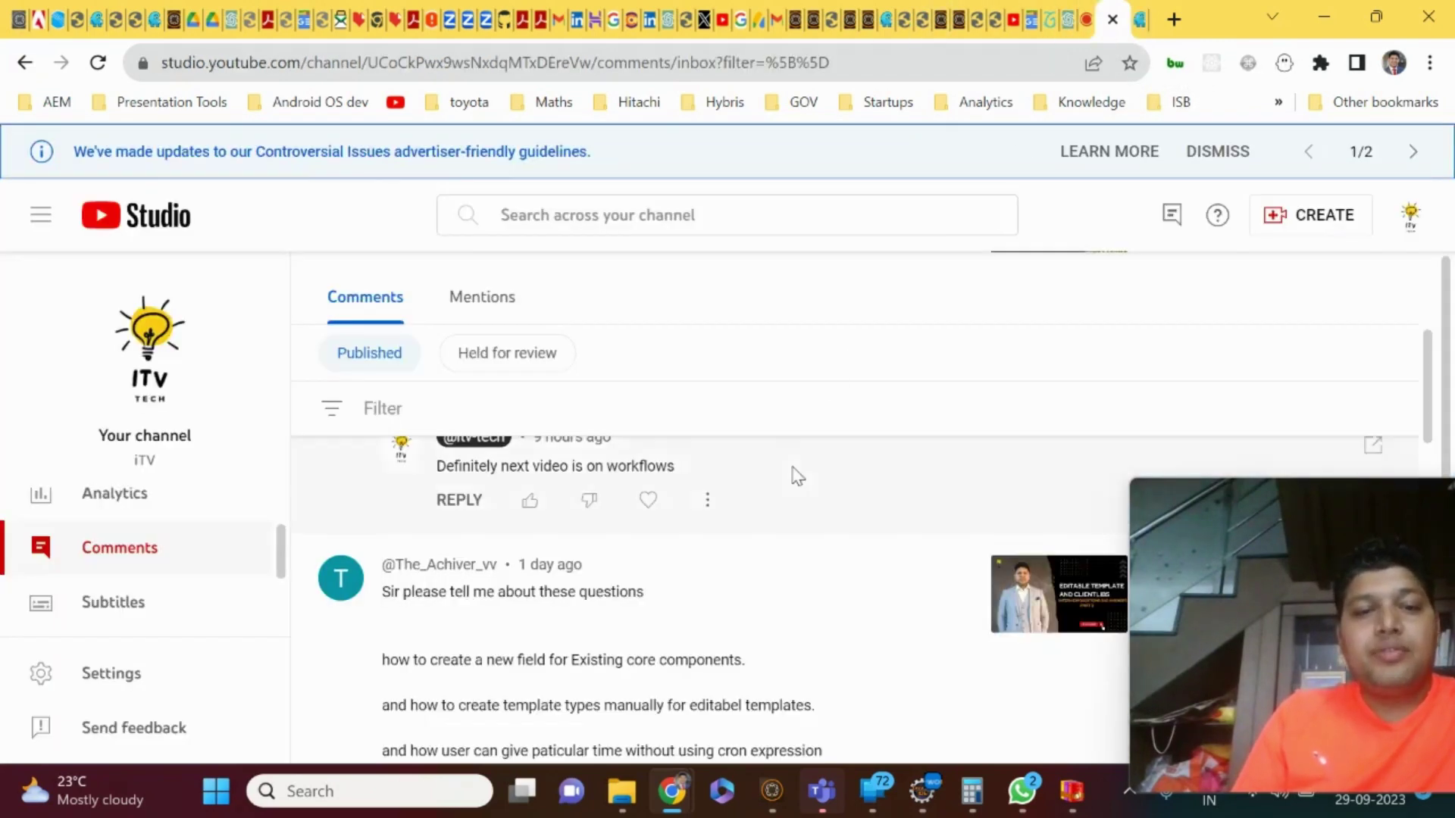
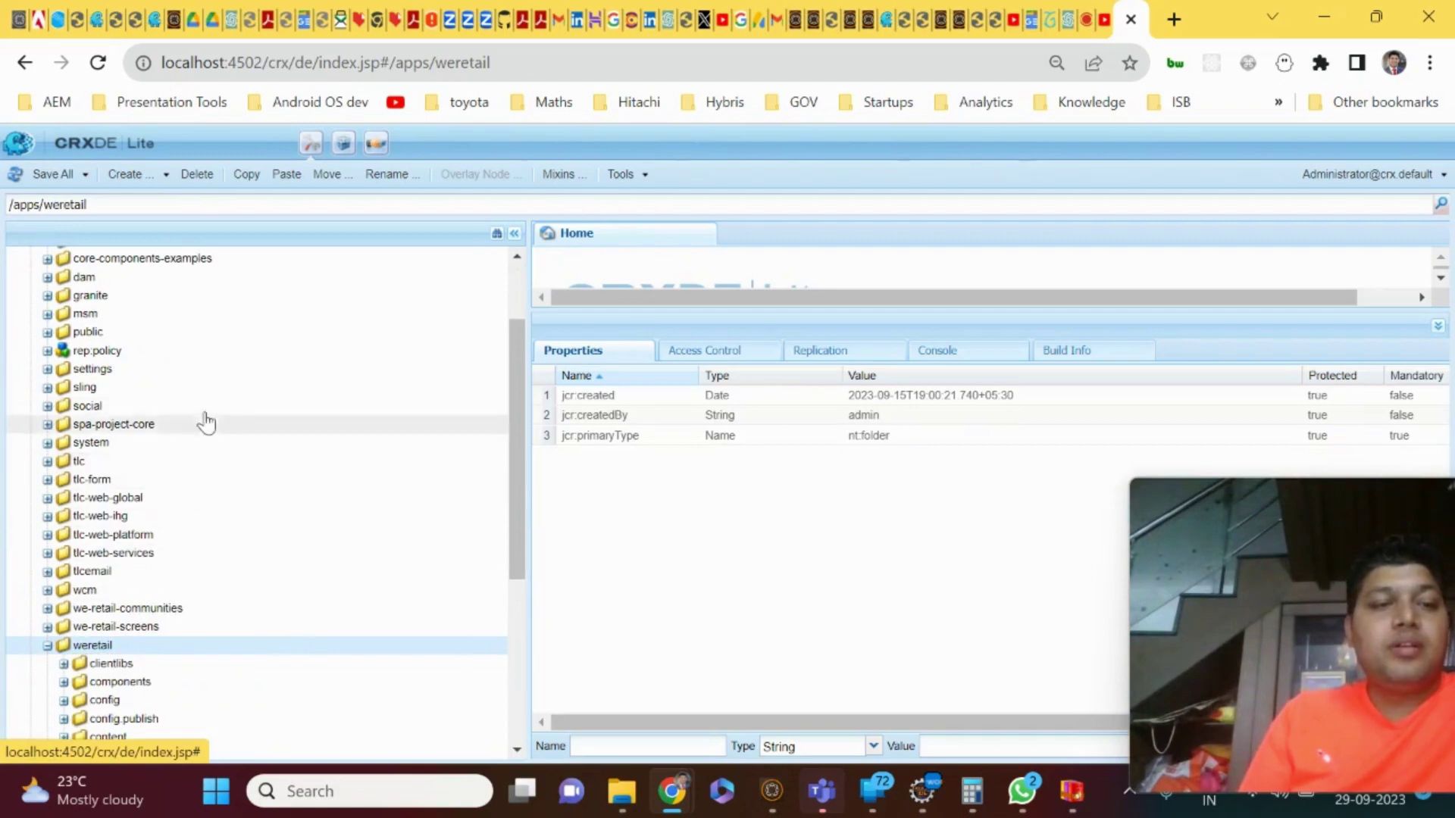
scroll(202, 419, up, 1)
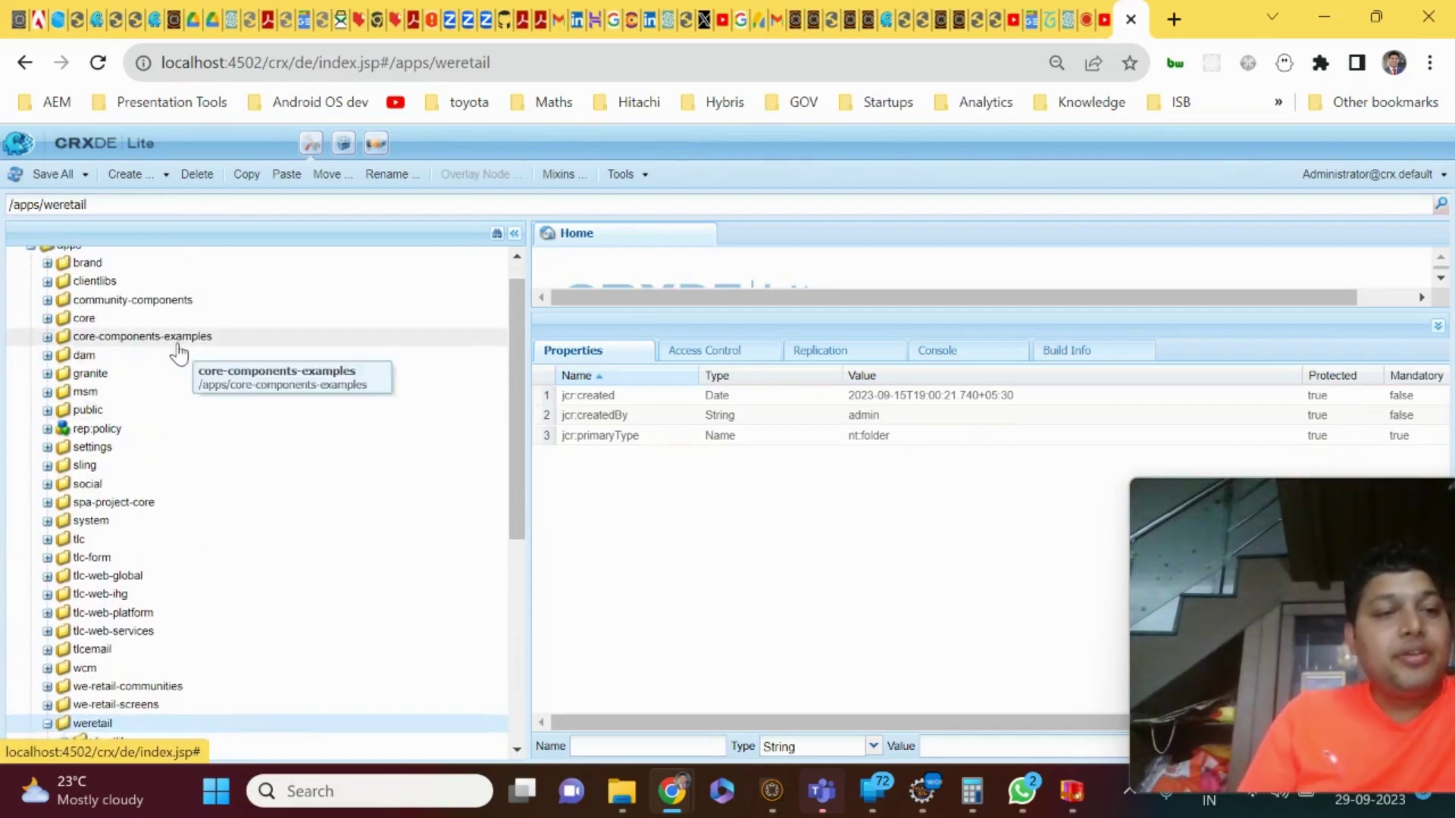
scroll(179, 353, down, 1)
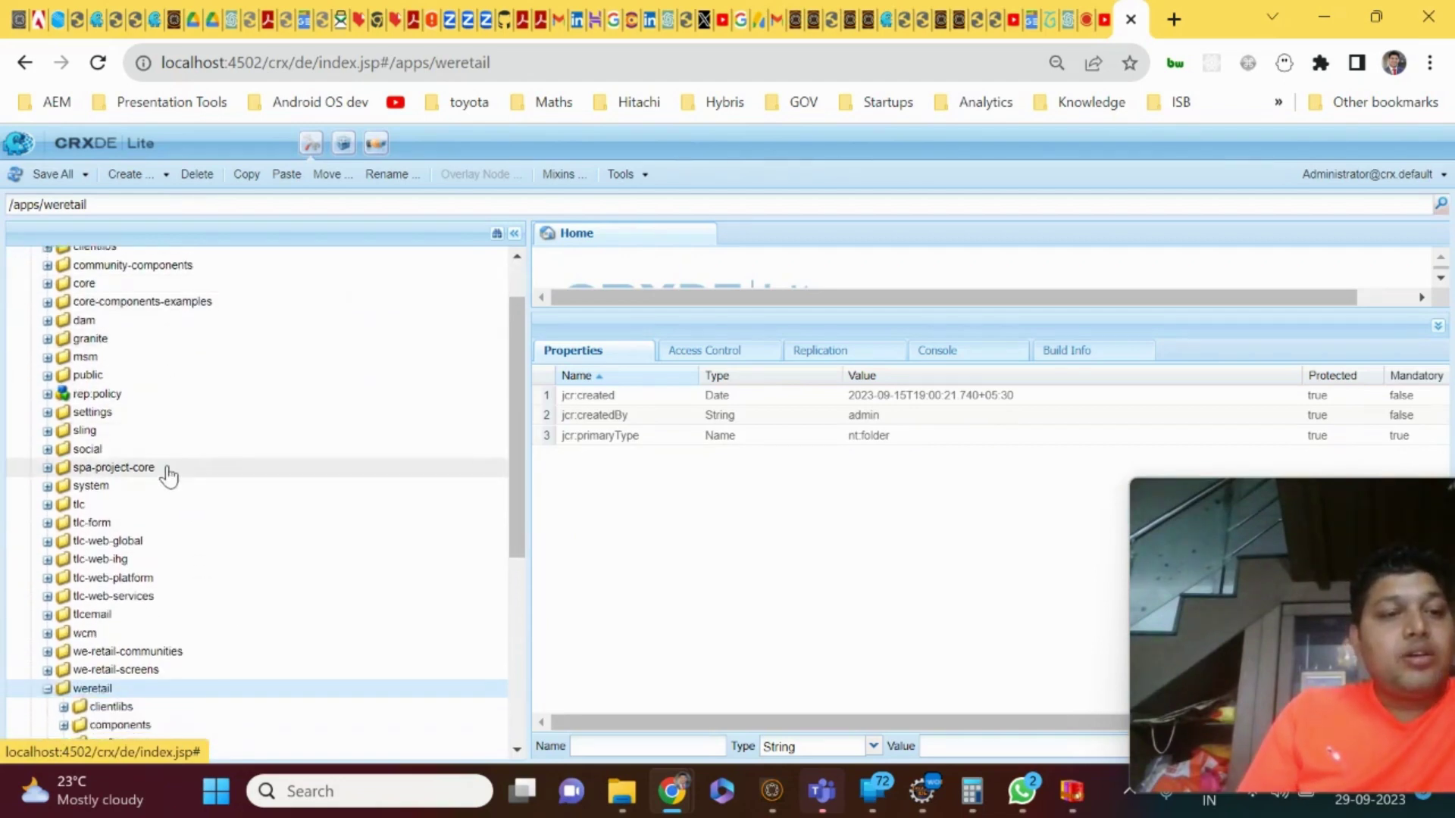
Collapse the apps tree and expand /conf/brand/settings/wcm/templates to view the brand's editable templates.
scroll(162, 341, up, 2)
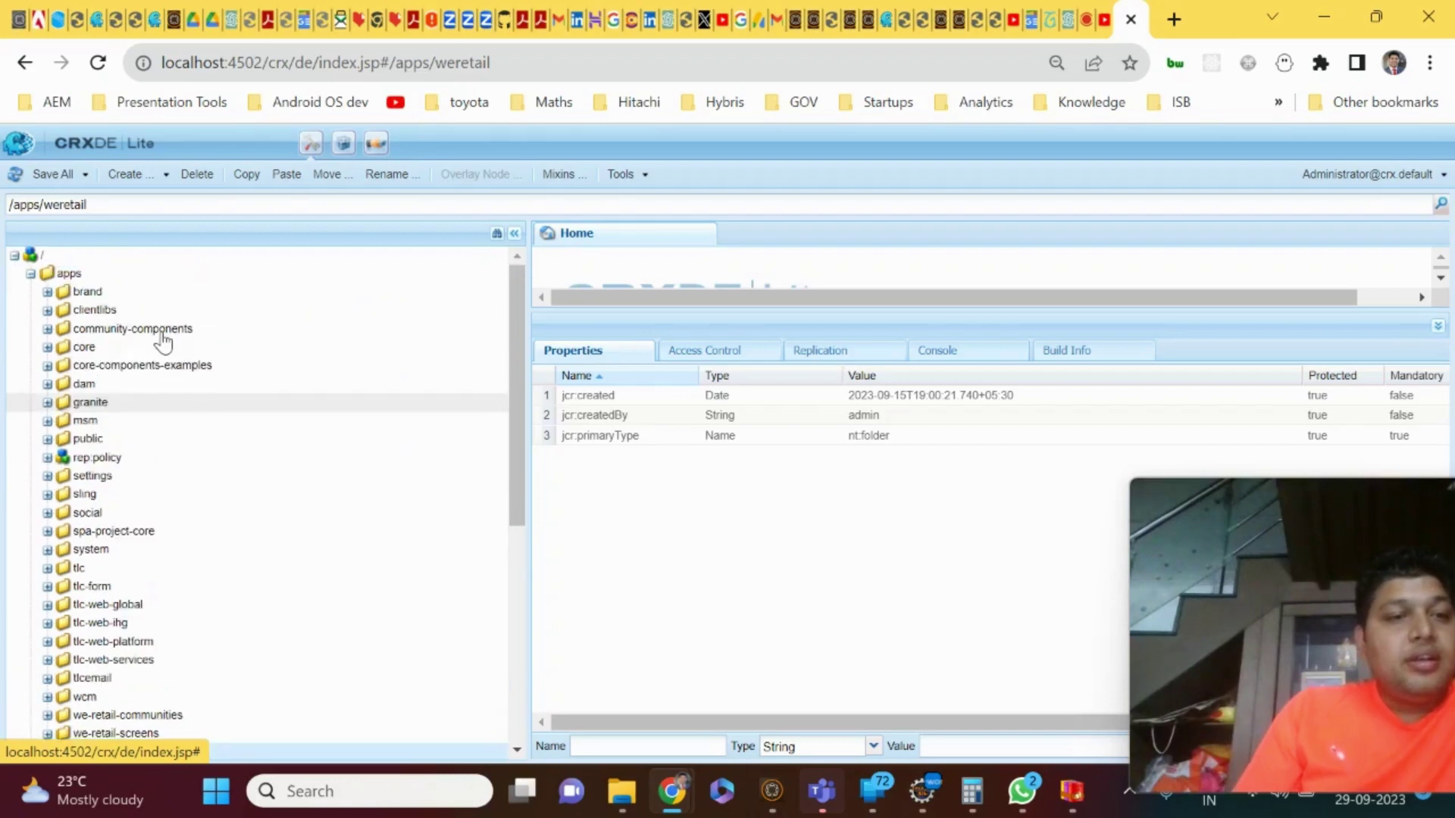
click(30, 274)
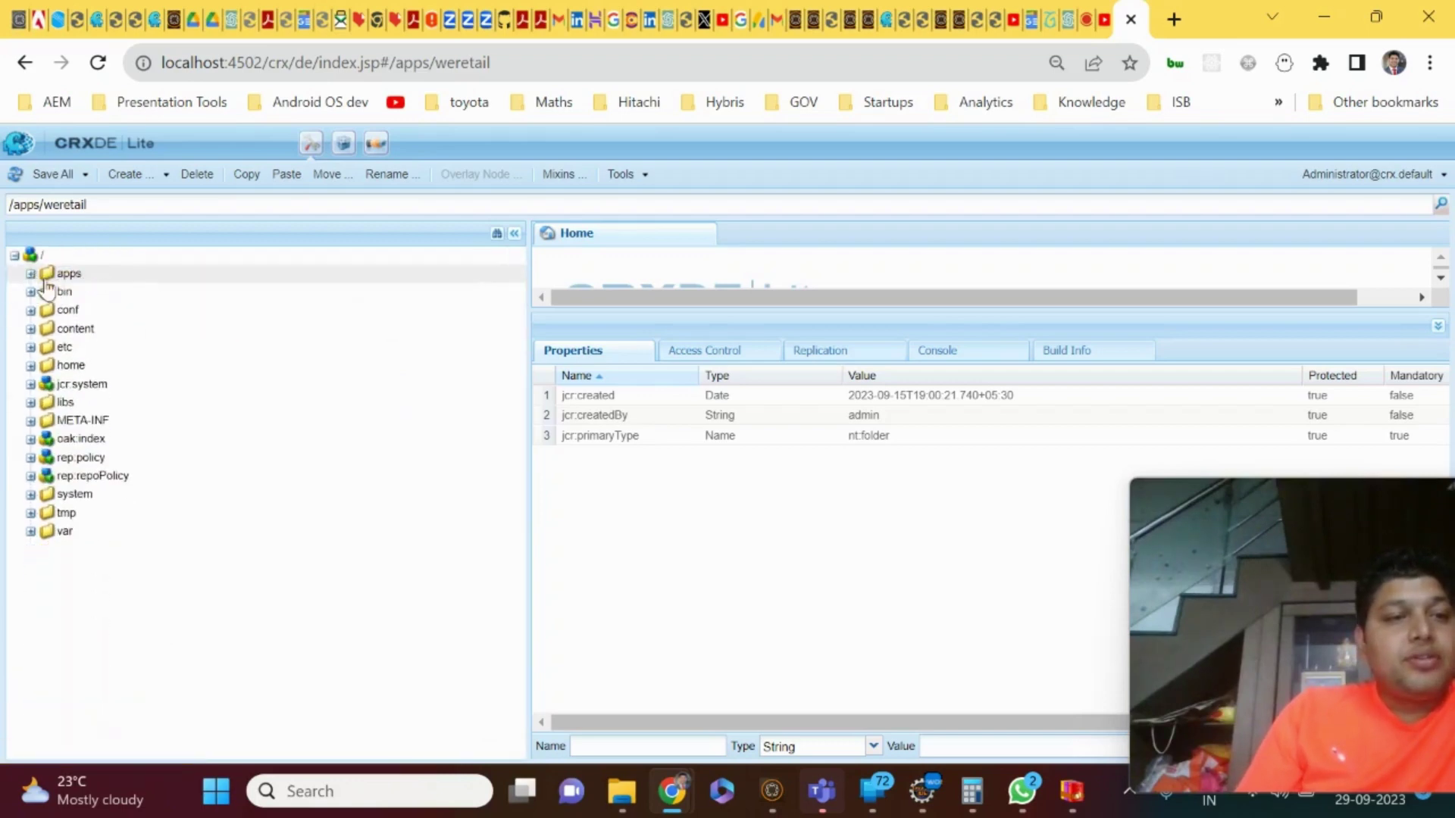
double_click(114, 313)
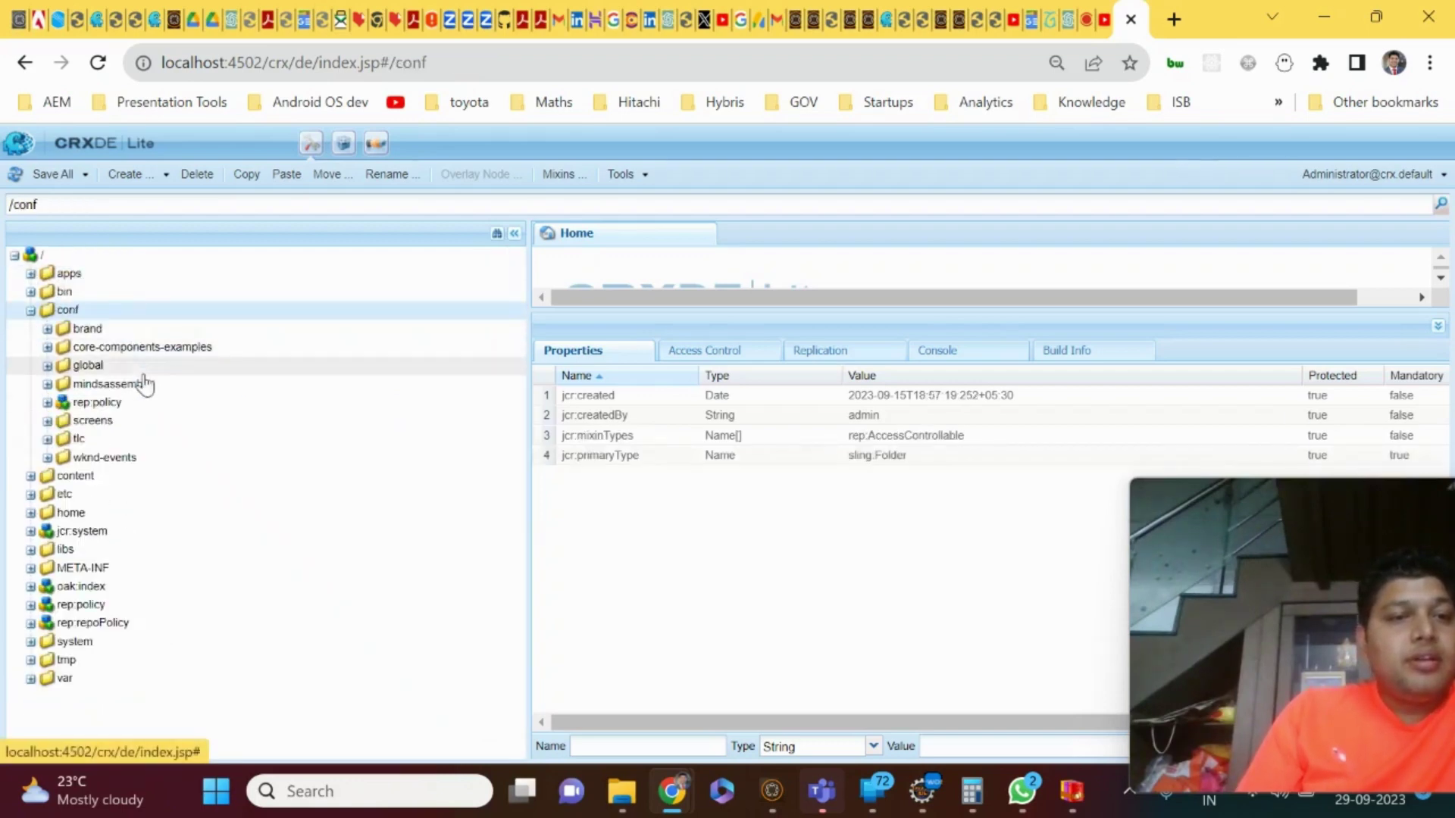
double_click(167, 330)
click(168, 352)
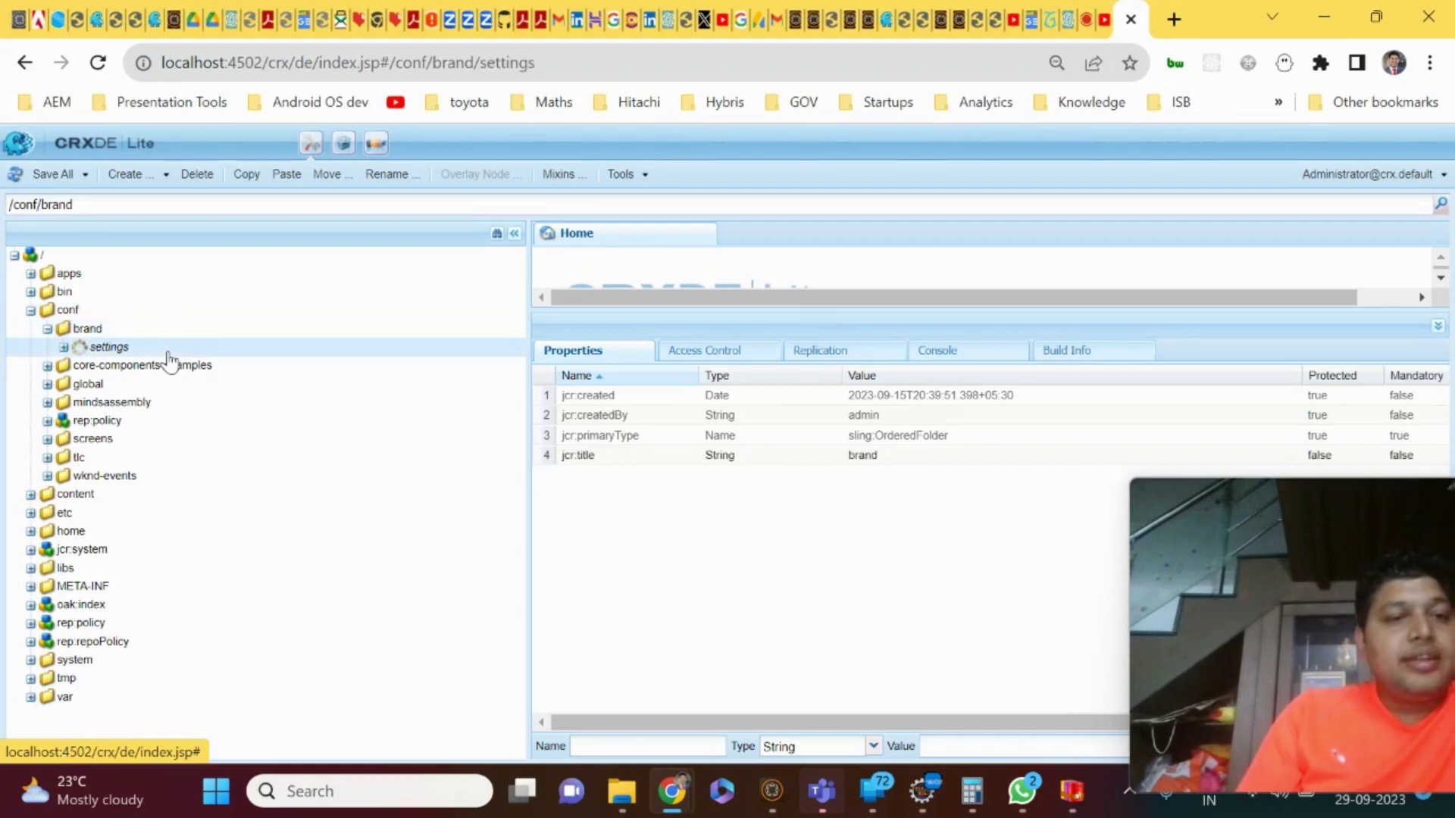
click(170, 369)
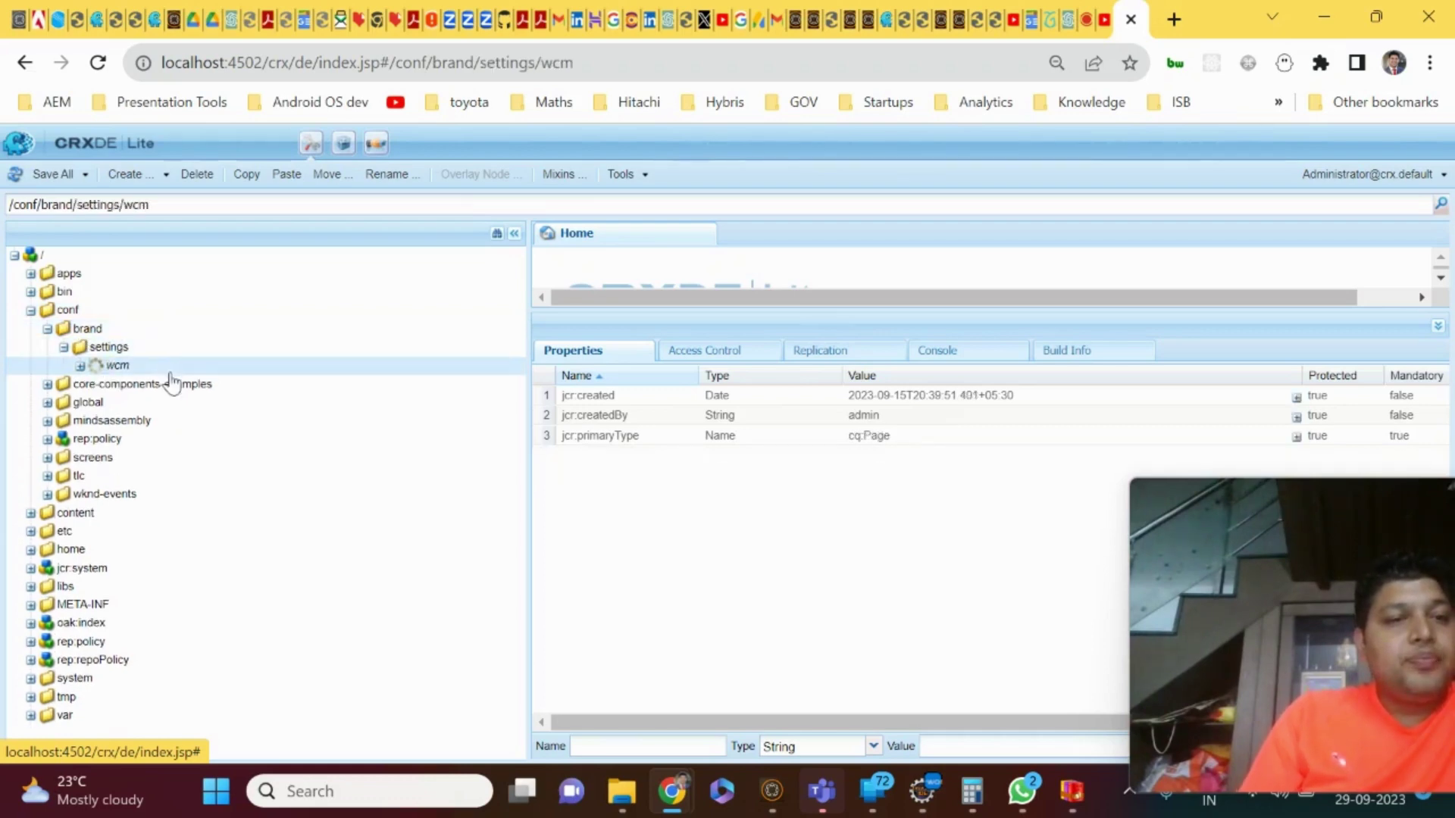
click(179, 404)
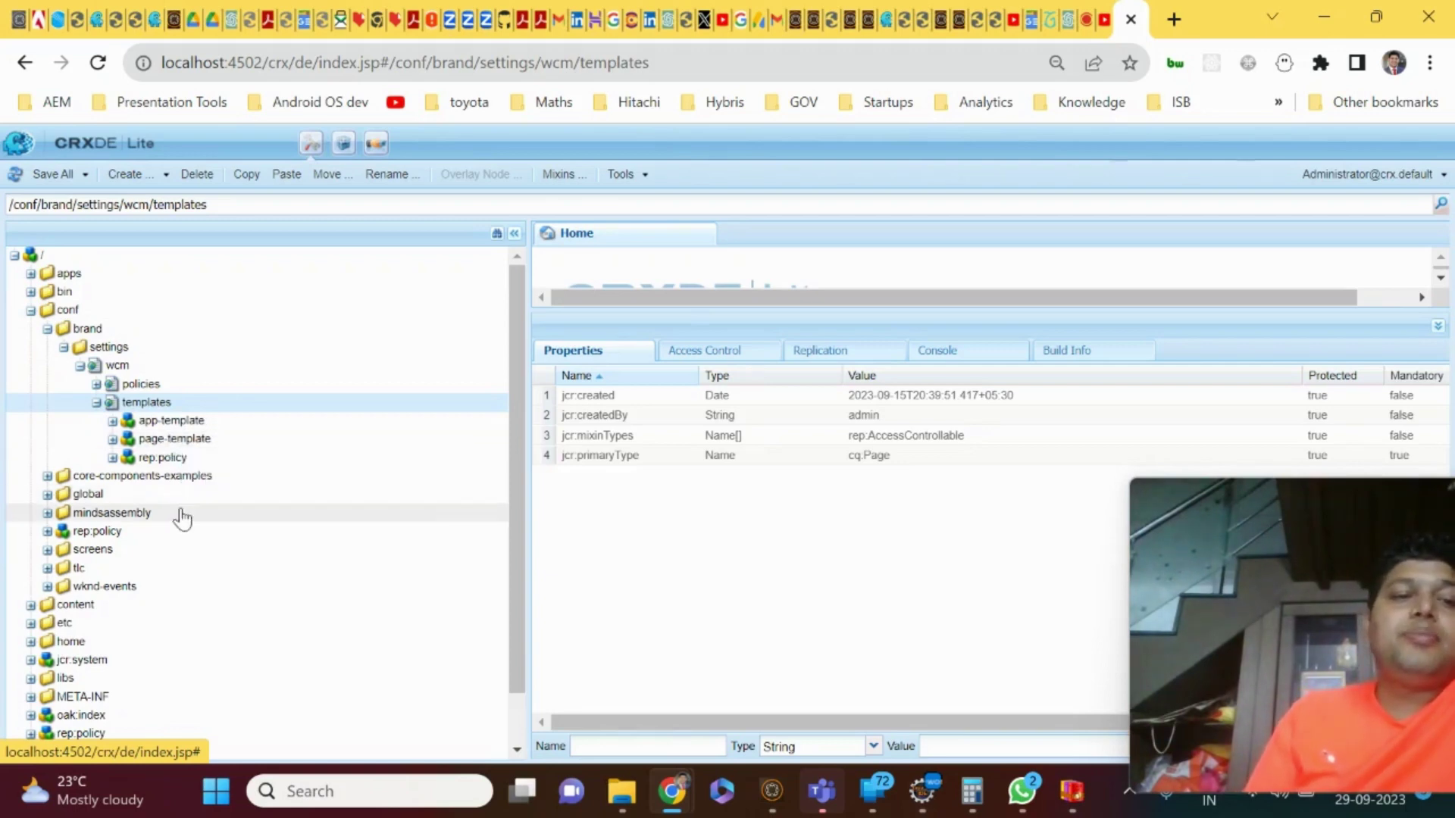
Open the AEM start page at localhost:4502 in a new browser tab.
click(1173, 21)
text(l)
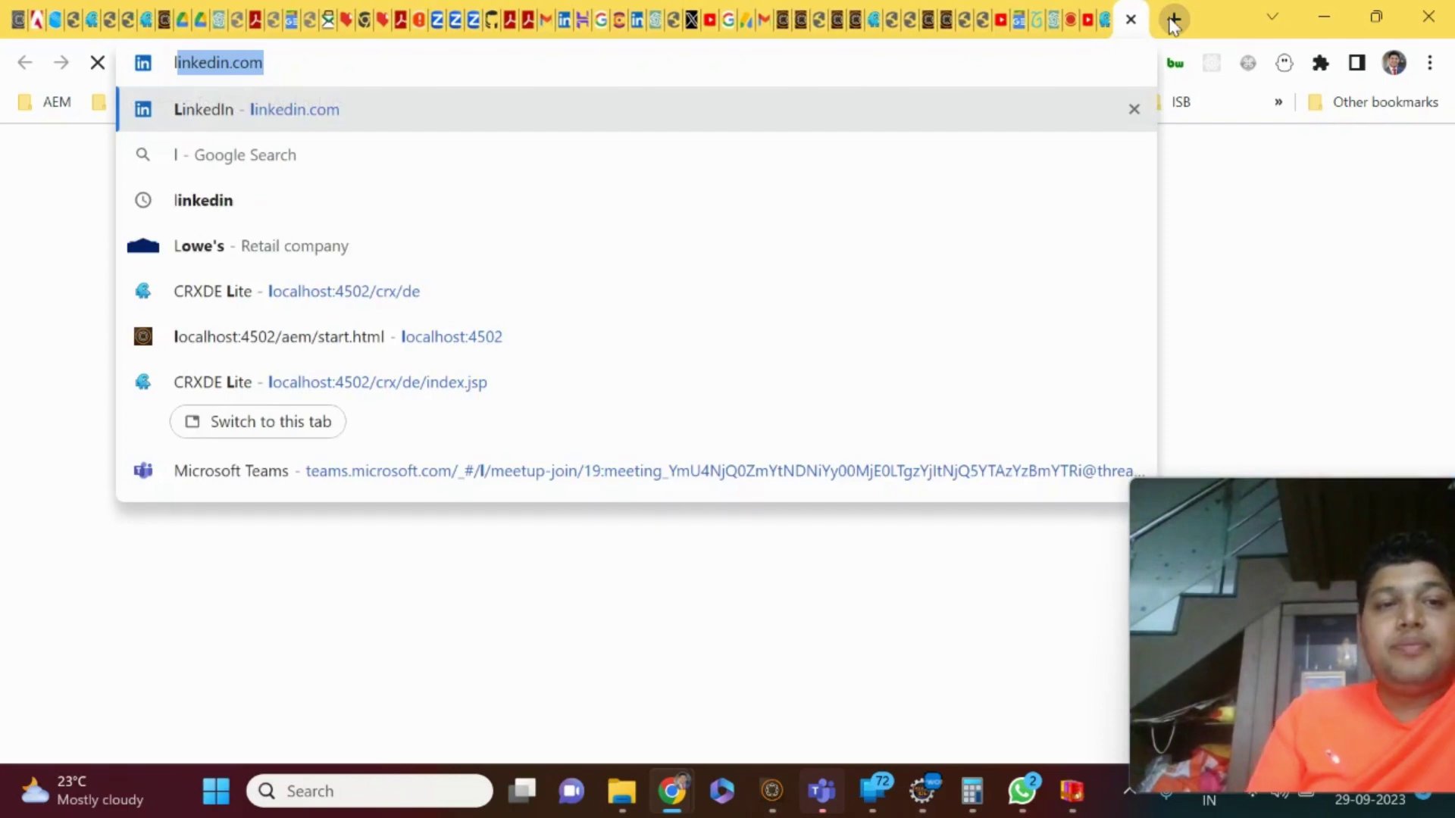
text(o)
key(Right)
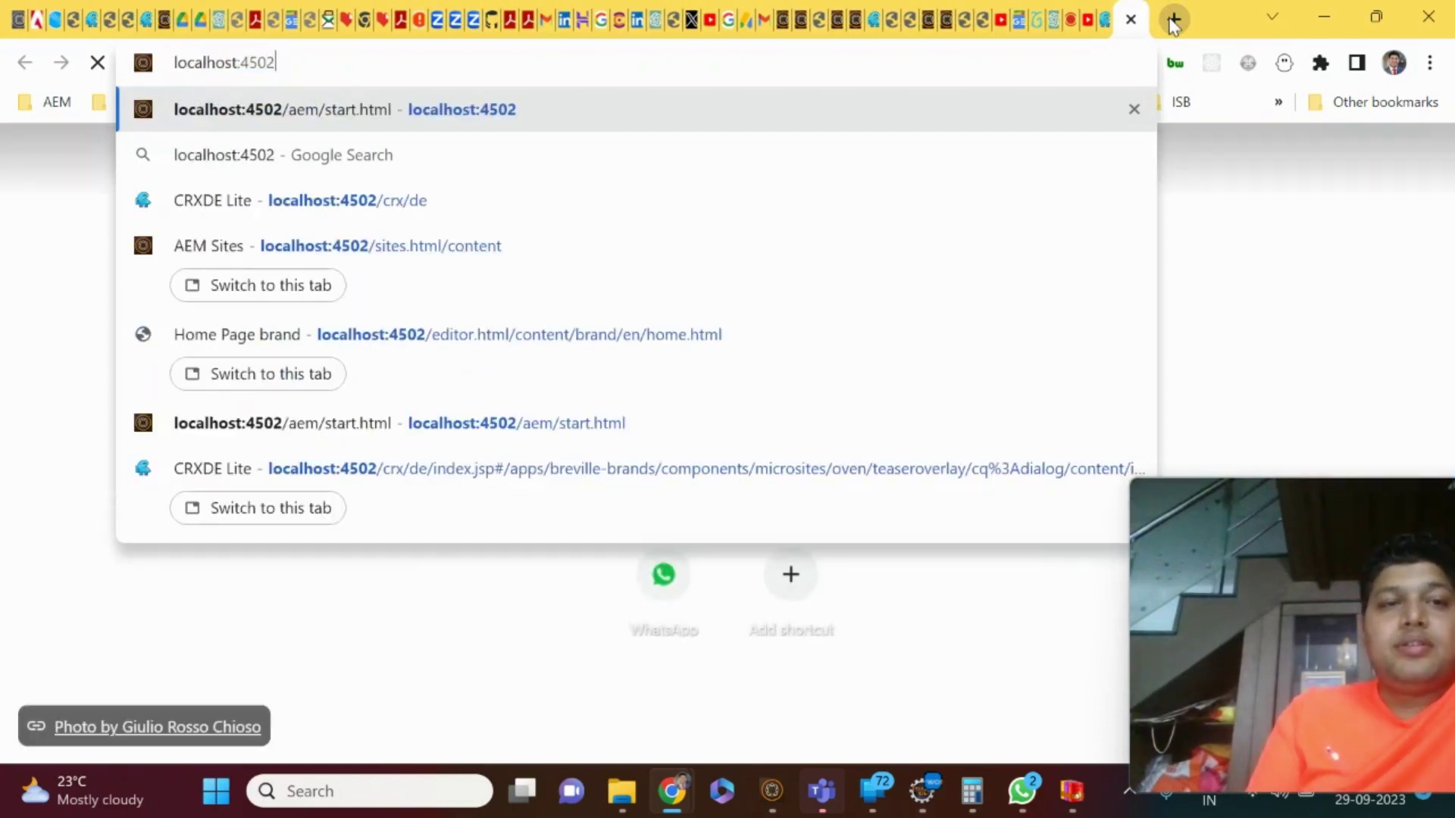
key(Return)
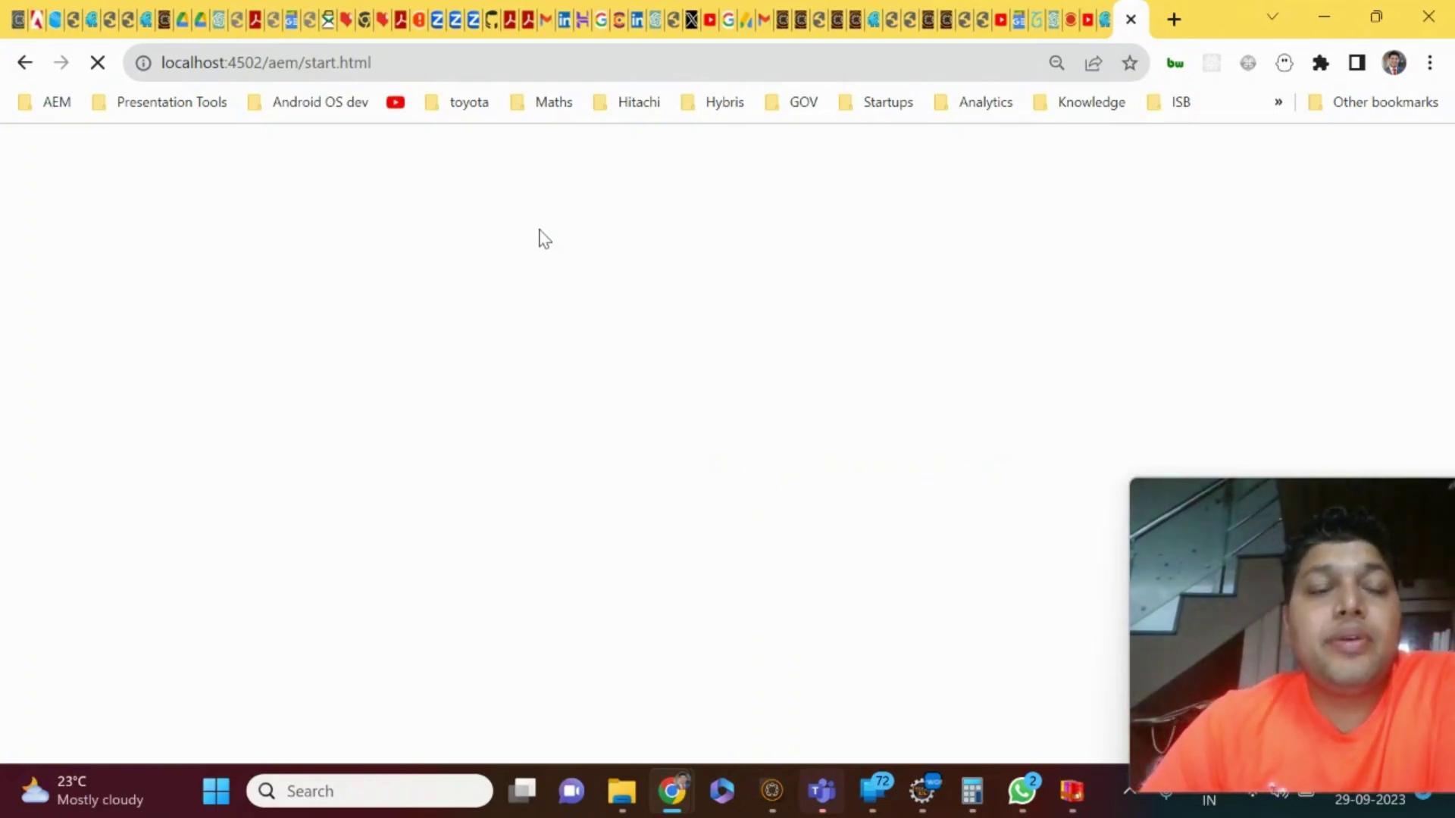
Return to CRXDE Lite and check the jcr:content properties of the empty-page template type under /conf/mindsassembly/settings/wcm/template-types.
click(1109, 21)
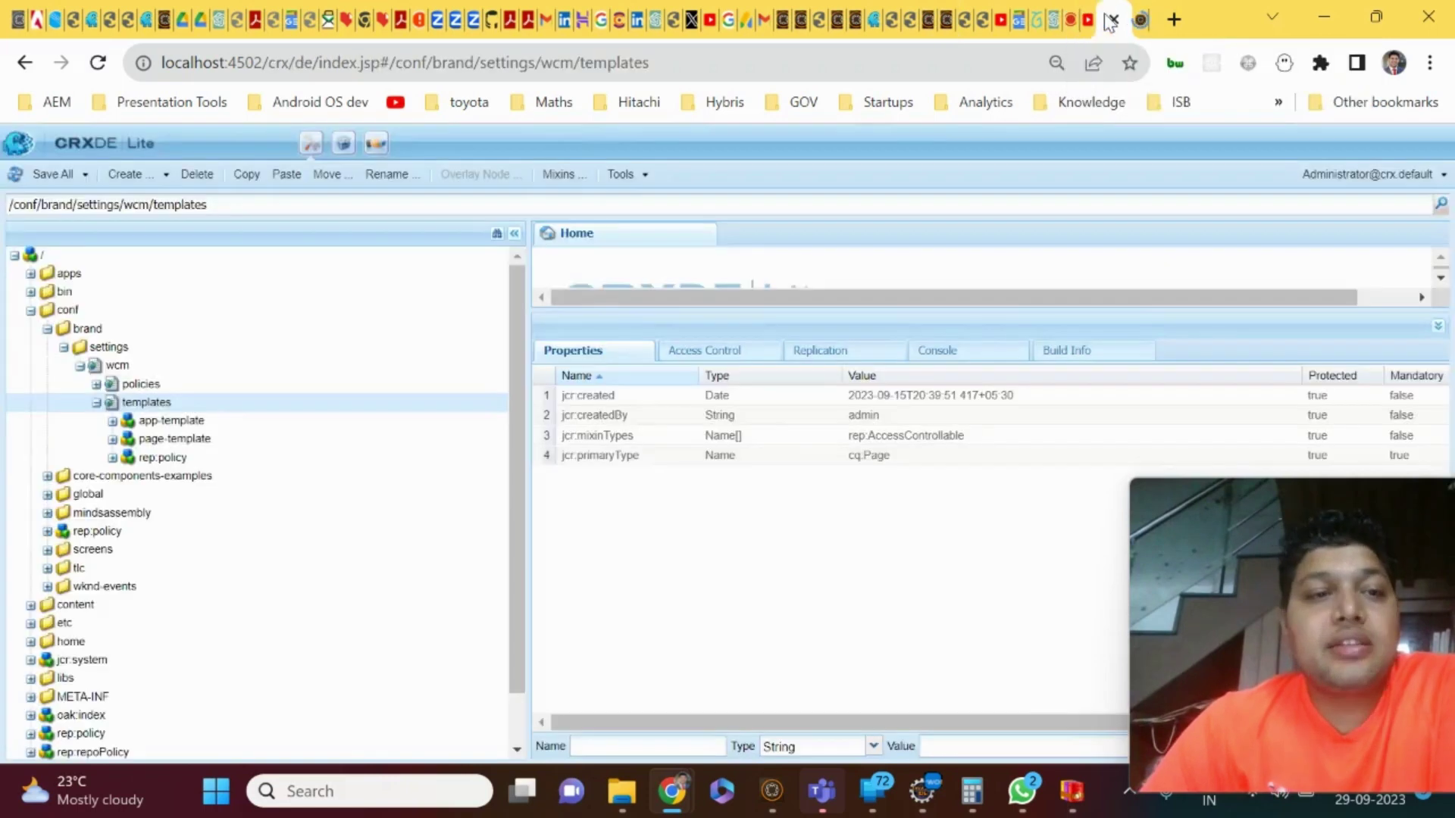
click(141, 519)
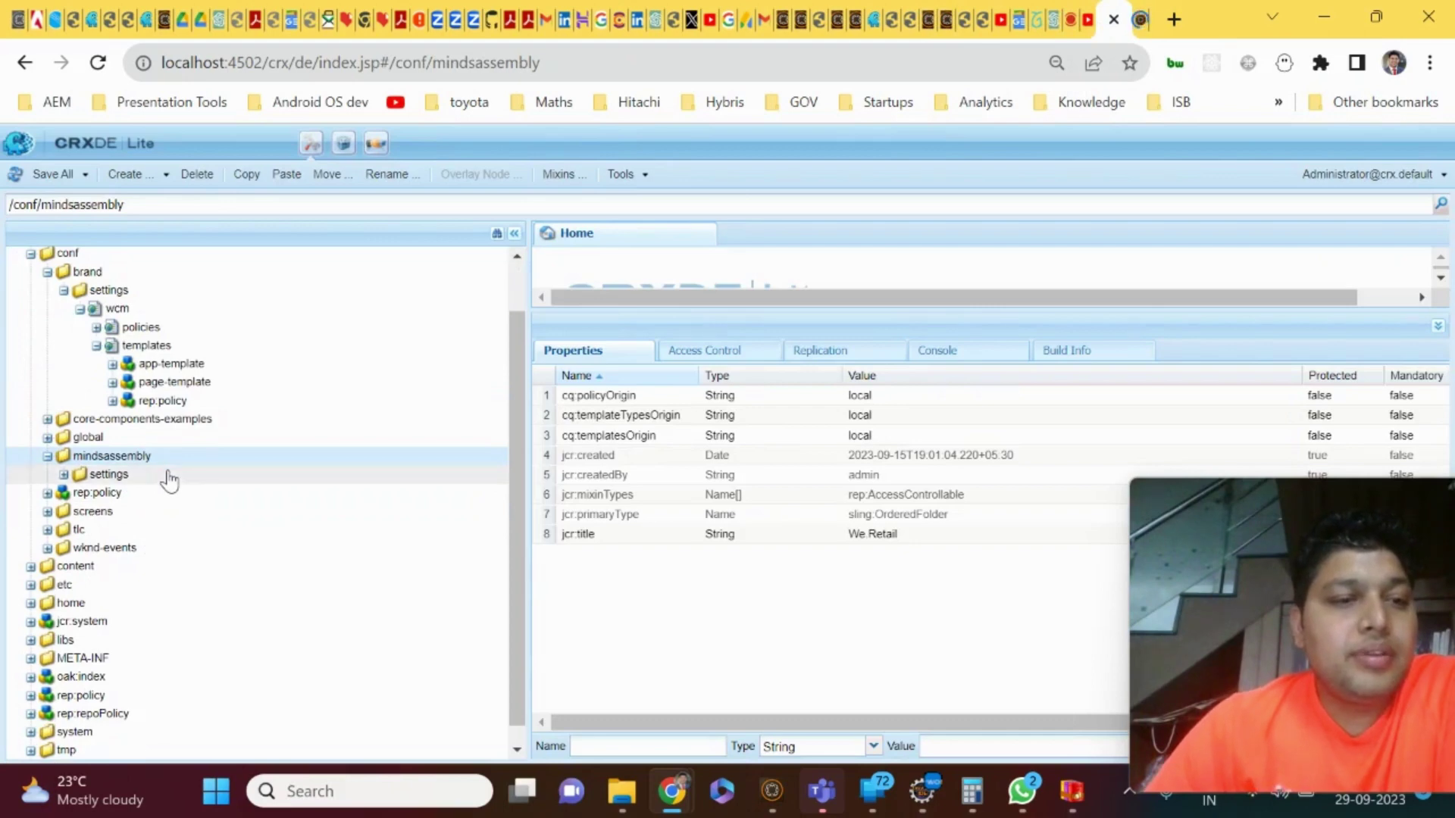
click(170, 479)
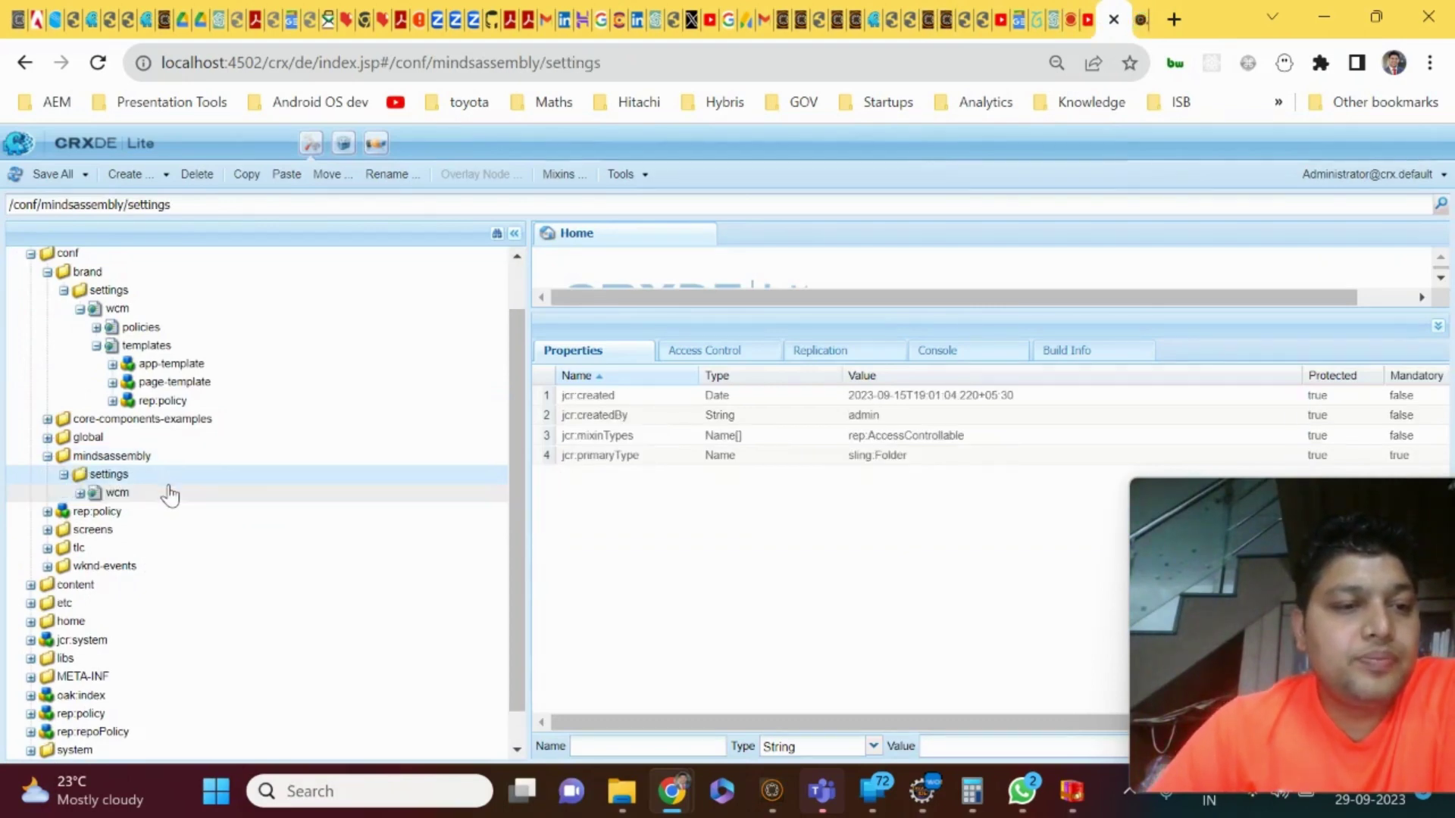
click(170, 494)
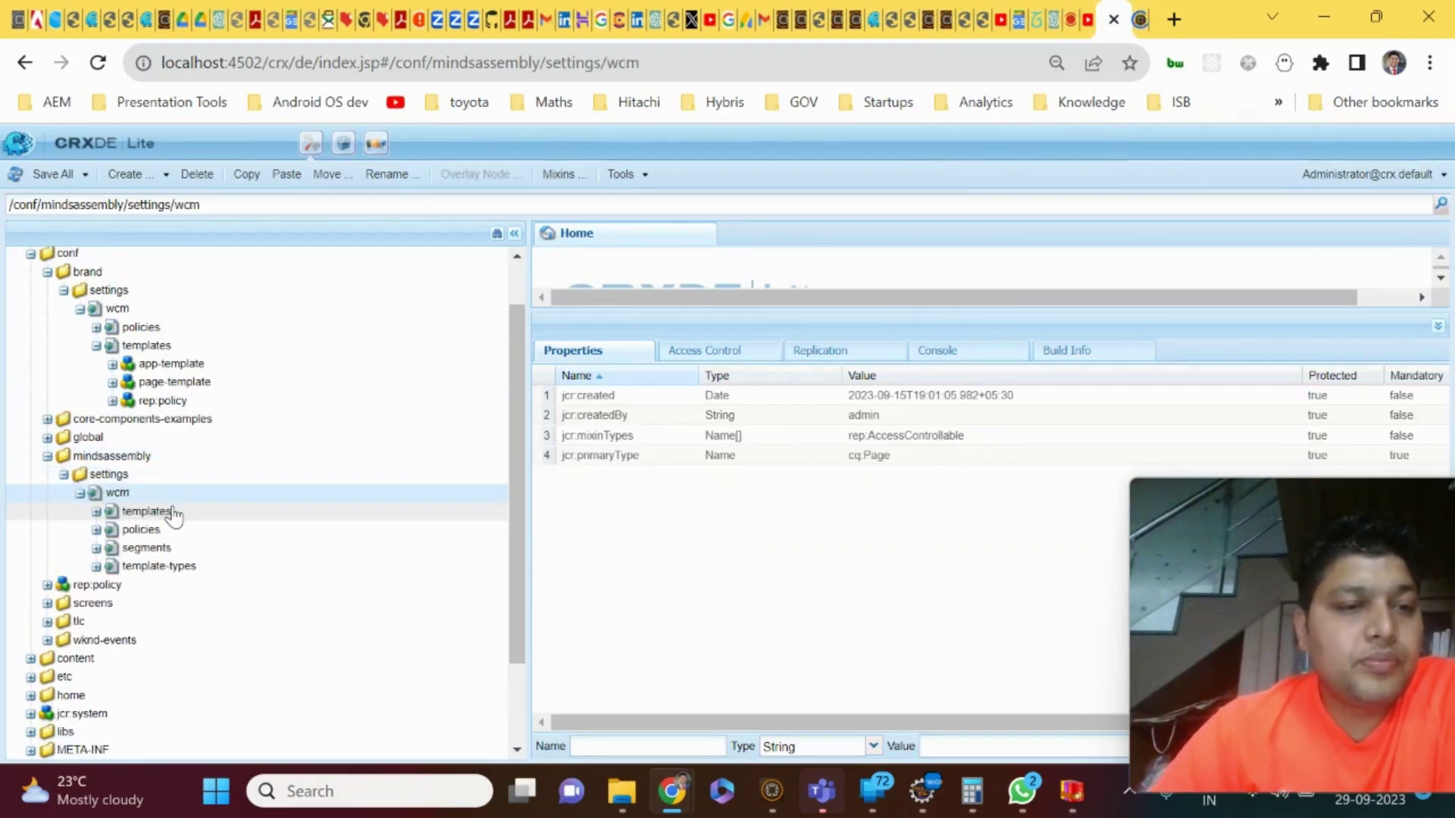
click(194, 569)
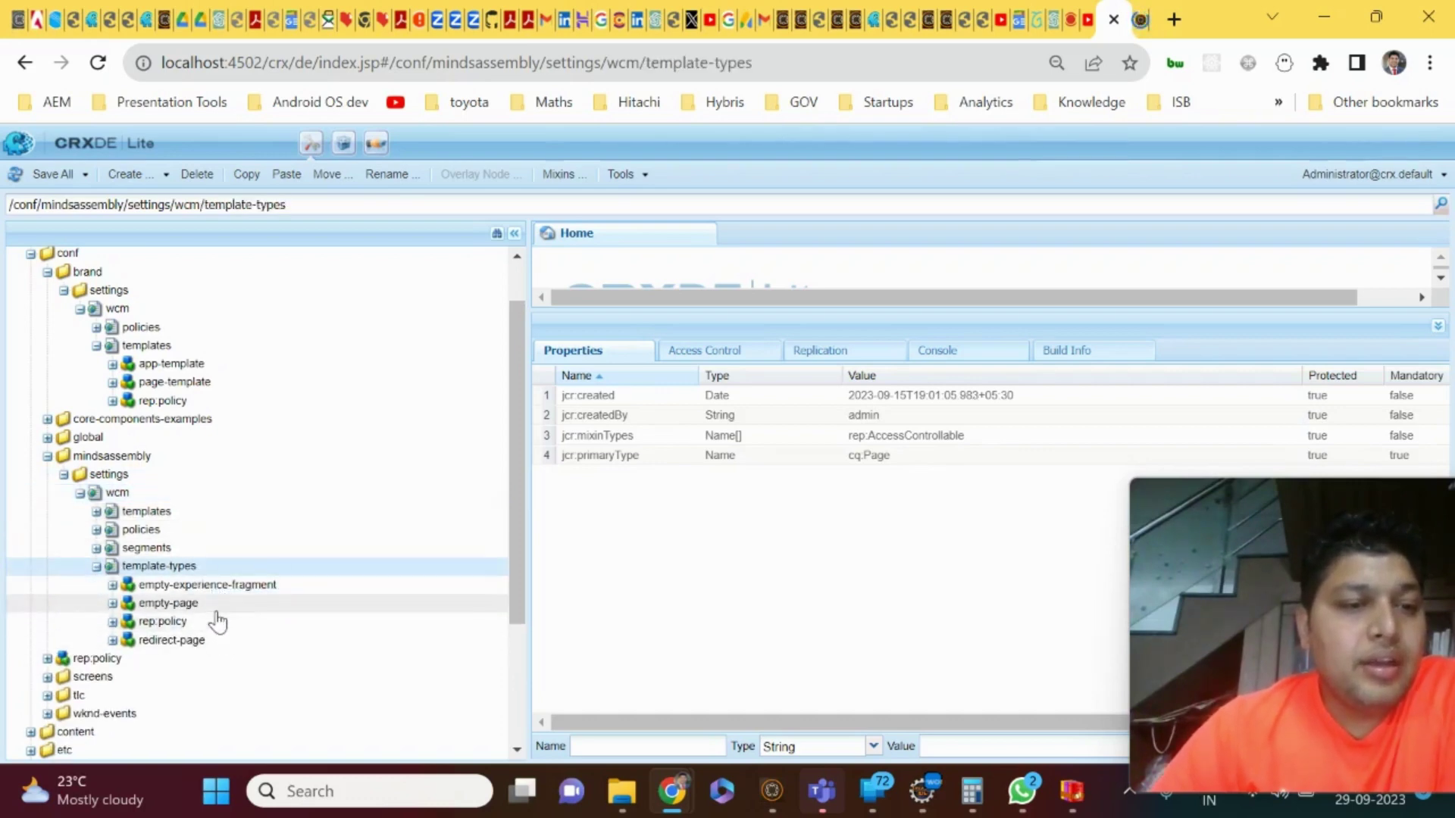
click(216, 610)
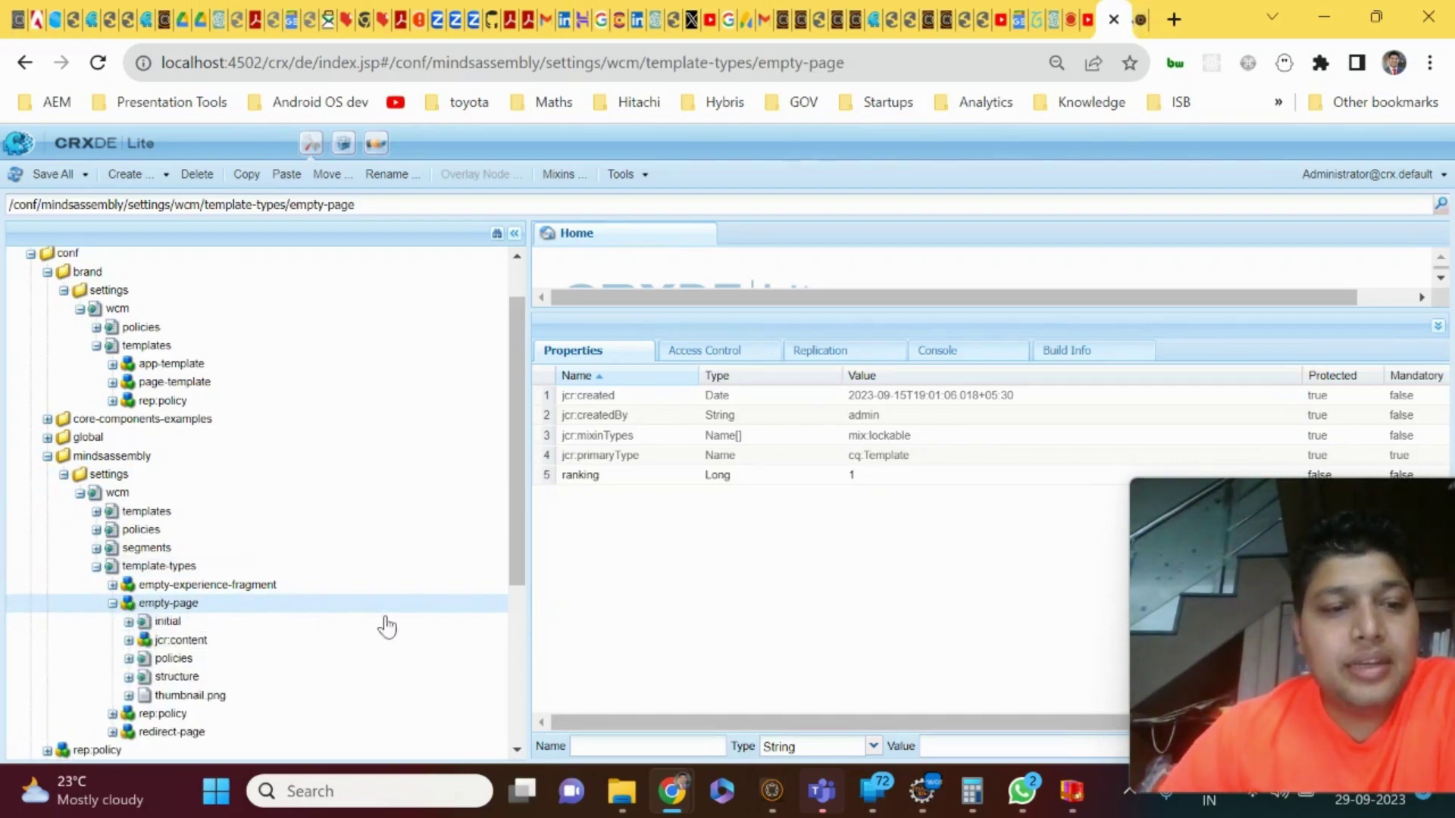
click(357, 640)
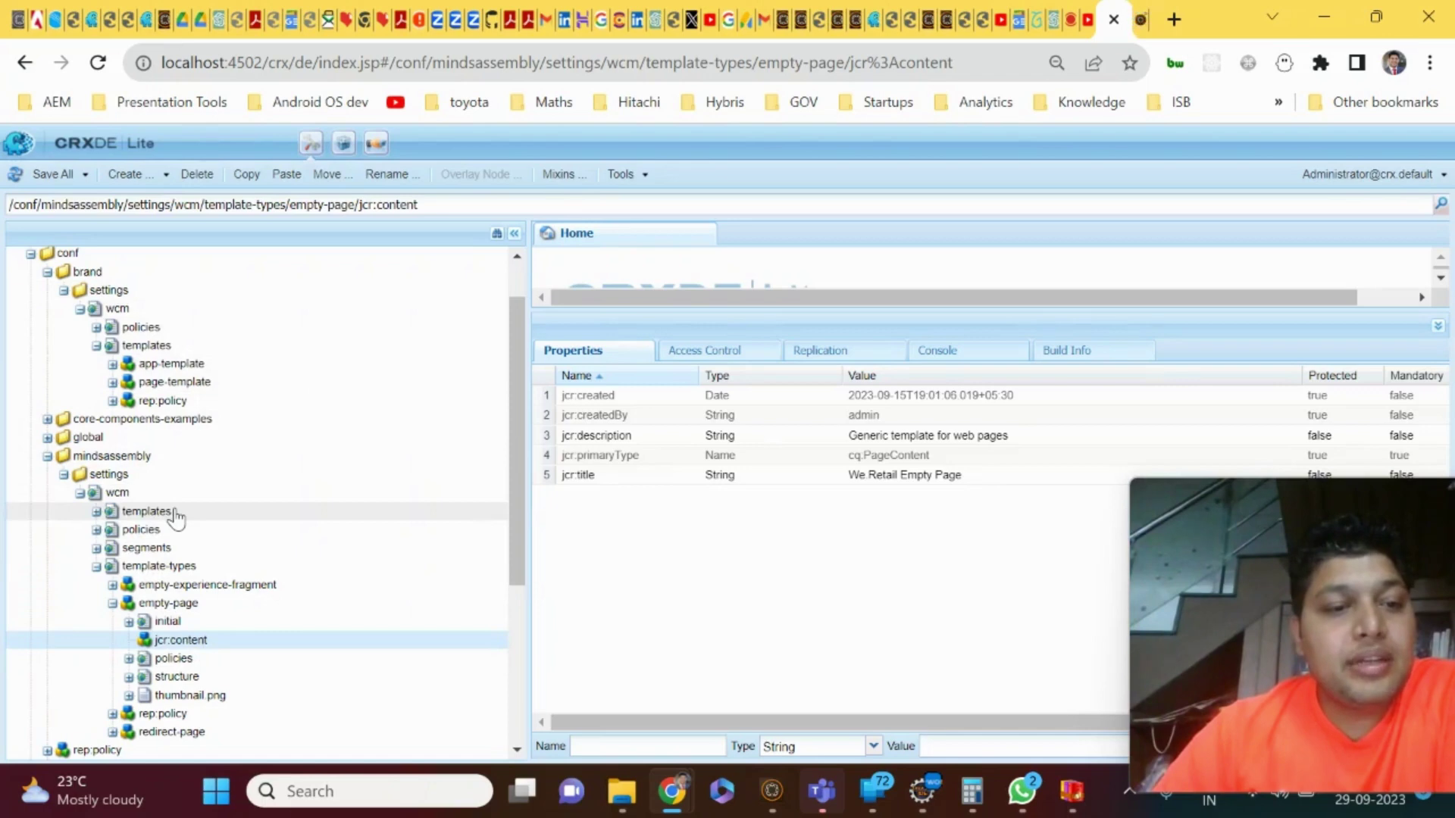
Examine the jcr:content node of the empty-experience-fragment template type and the sling:resourceType of its structure's jcr:content.
double_click(220, 585)
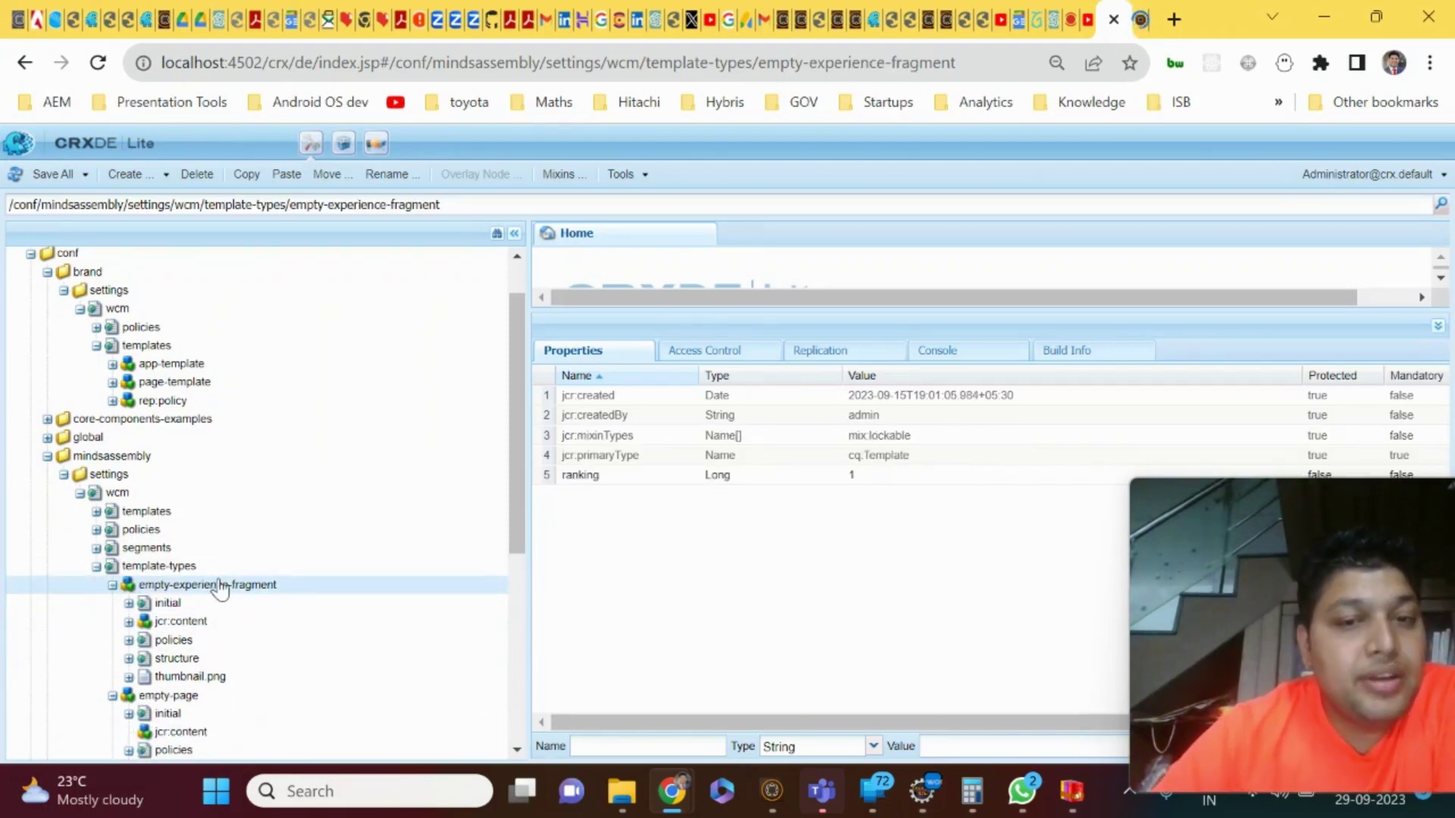
click(387, 637)
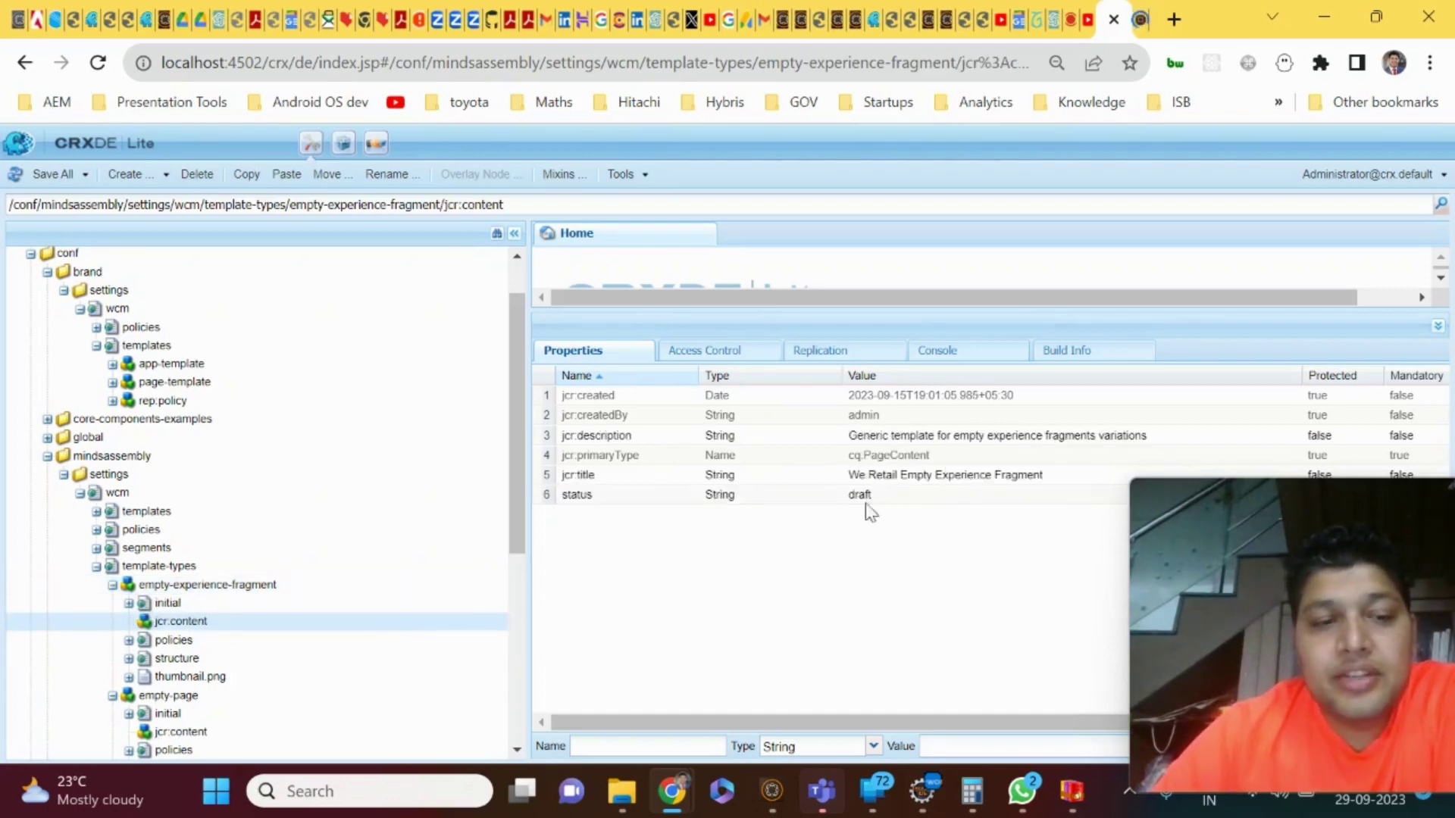
click(296, 659)
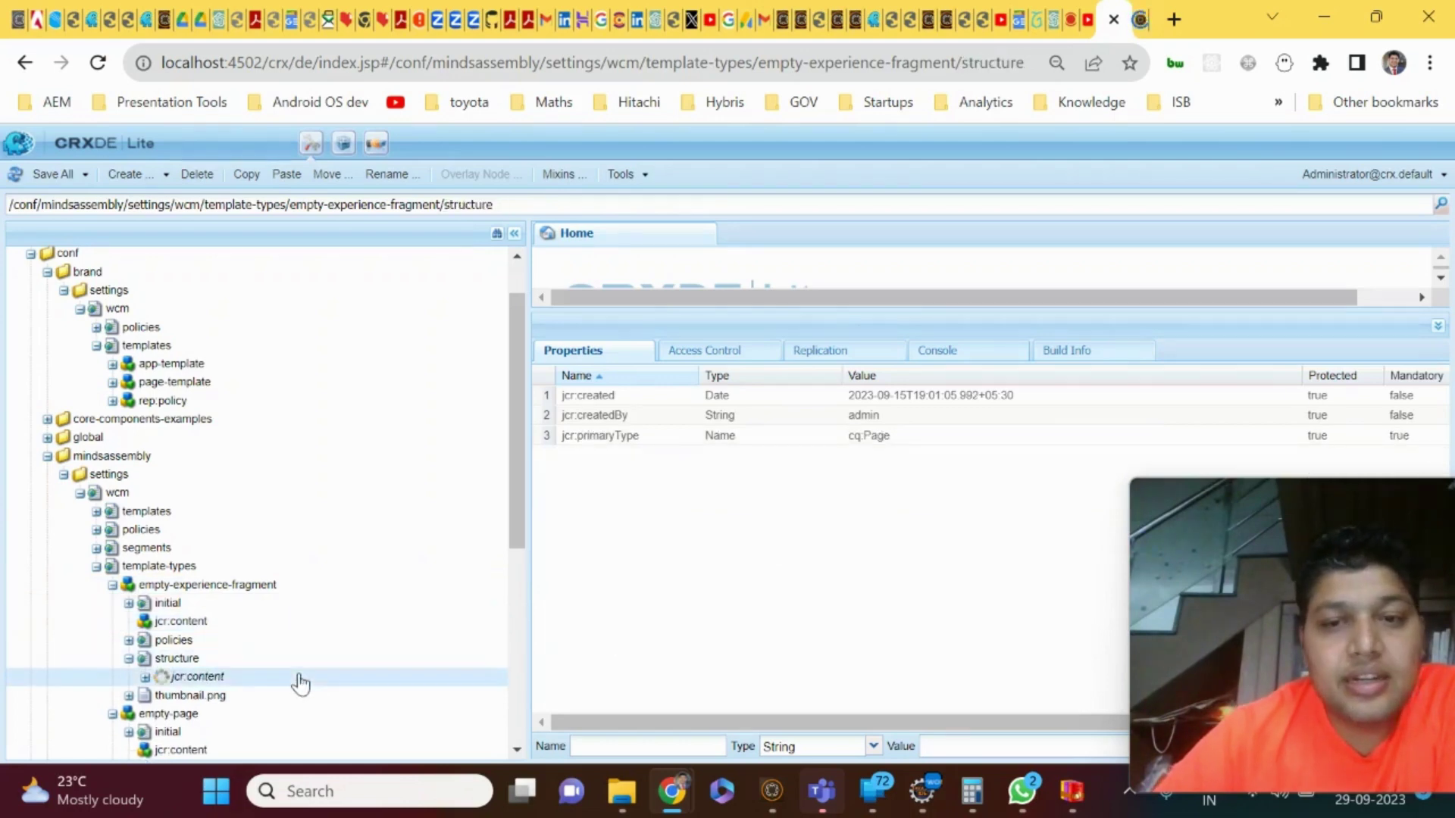
click(295, 677)
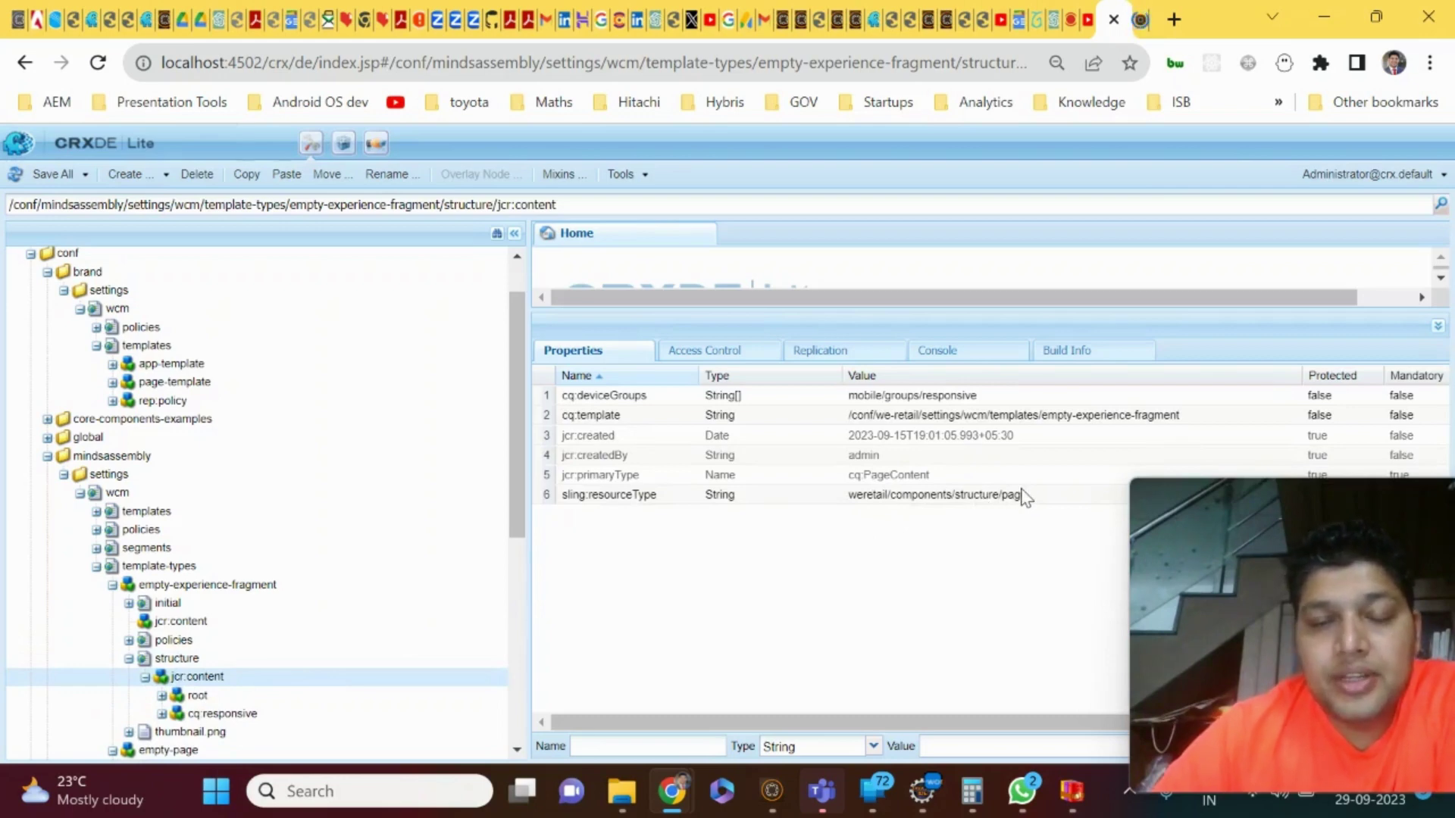
Check the sling:resourceType on the empty-page template type's structure/jcr:content, and reselect the empty-experience-fragment node.
scroll(416, 584, down, 3)
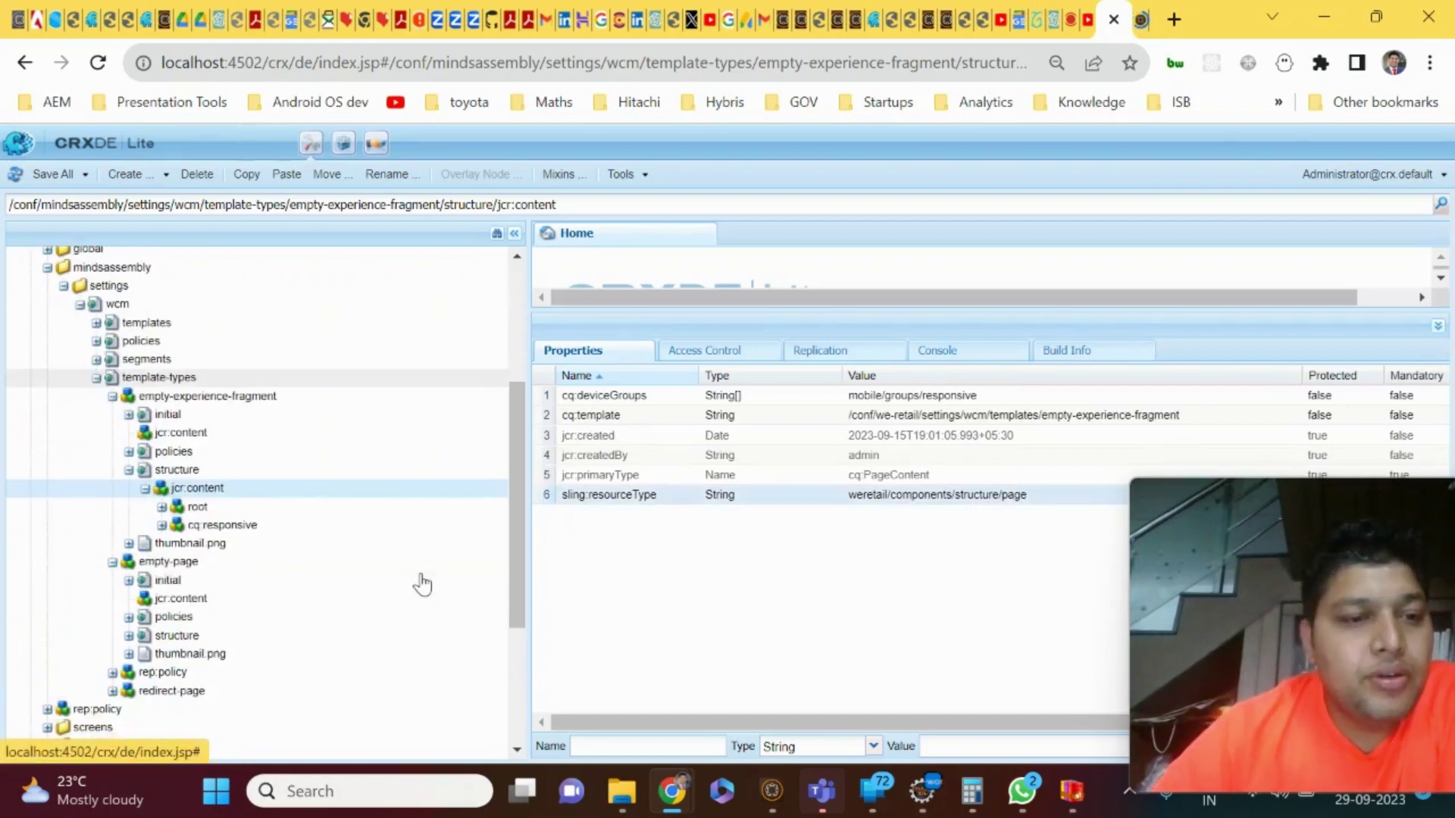
click(299, 591)
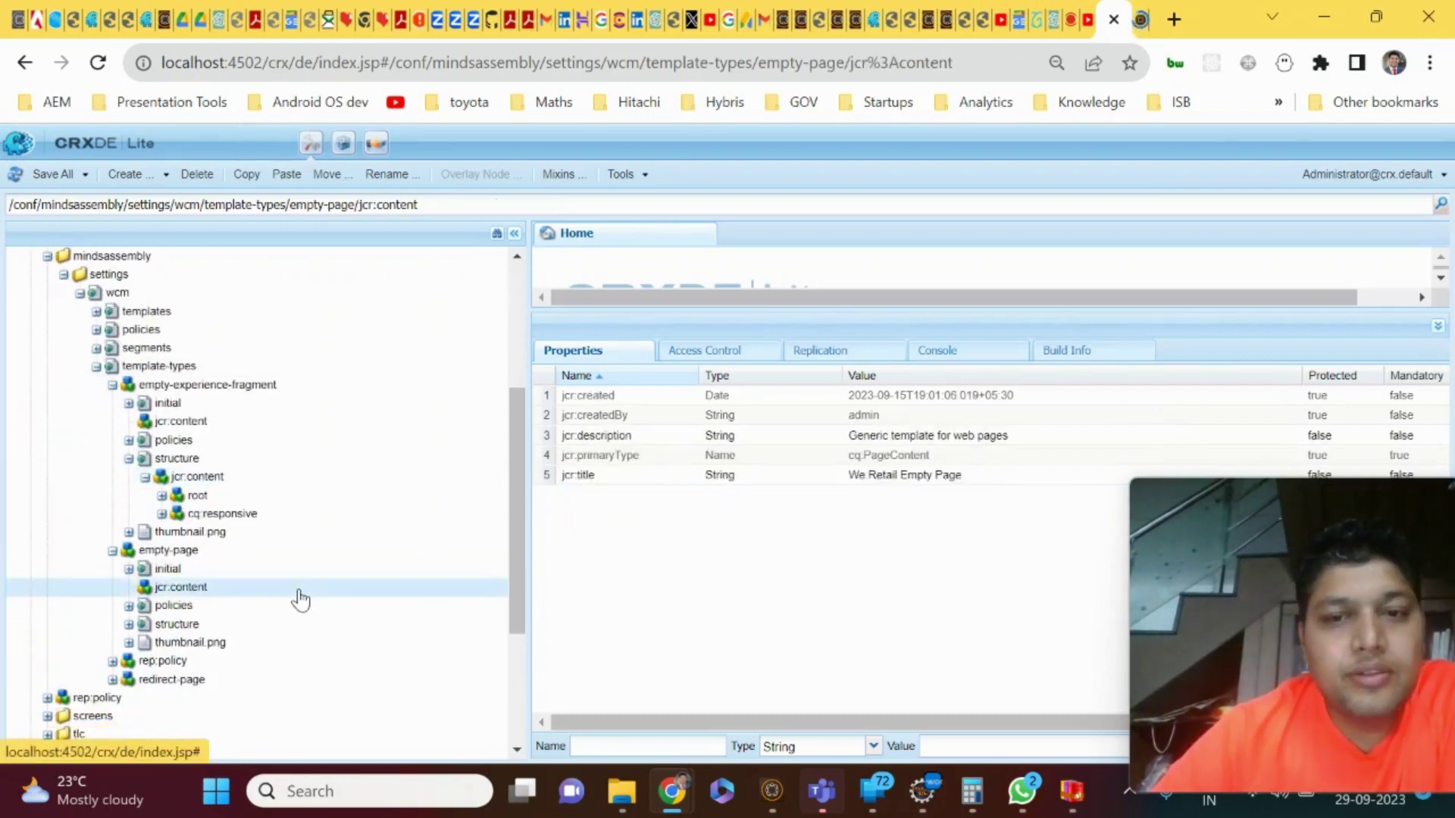
double_click(252, 624)
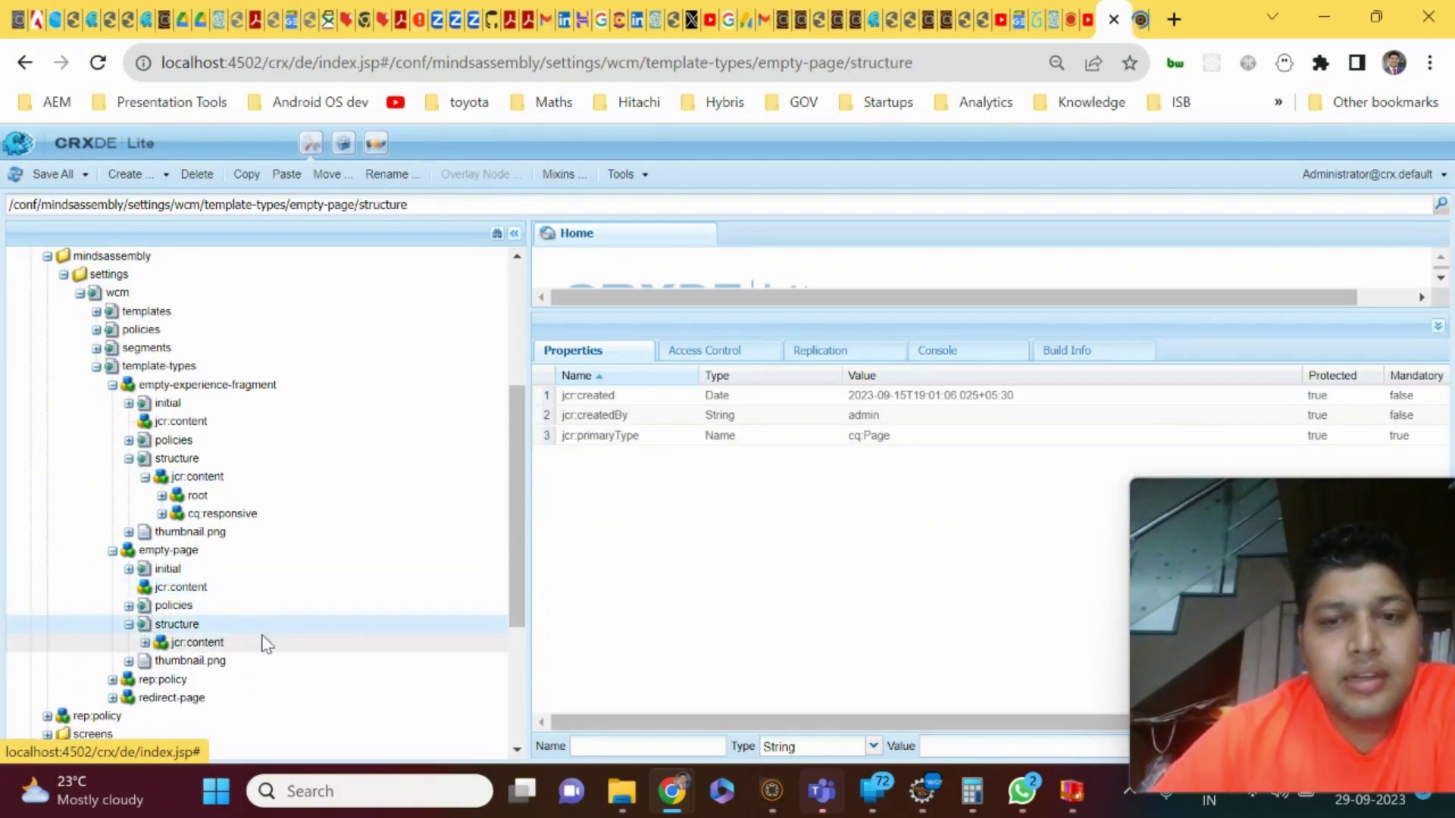
double_click(263, 644)
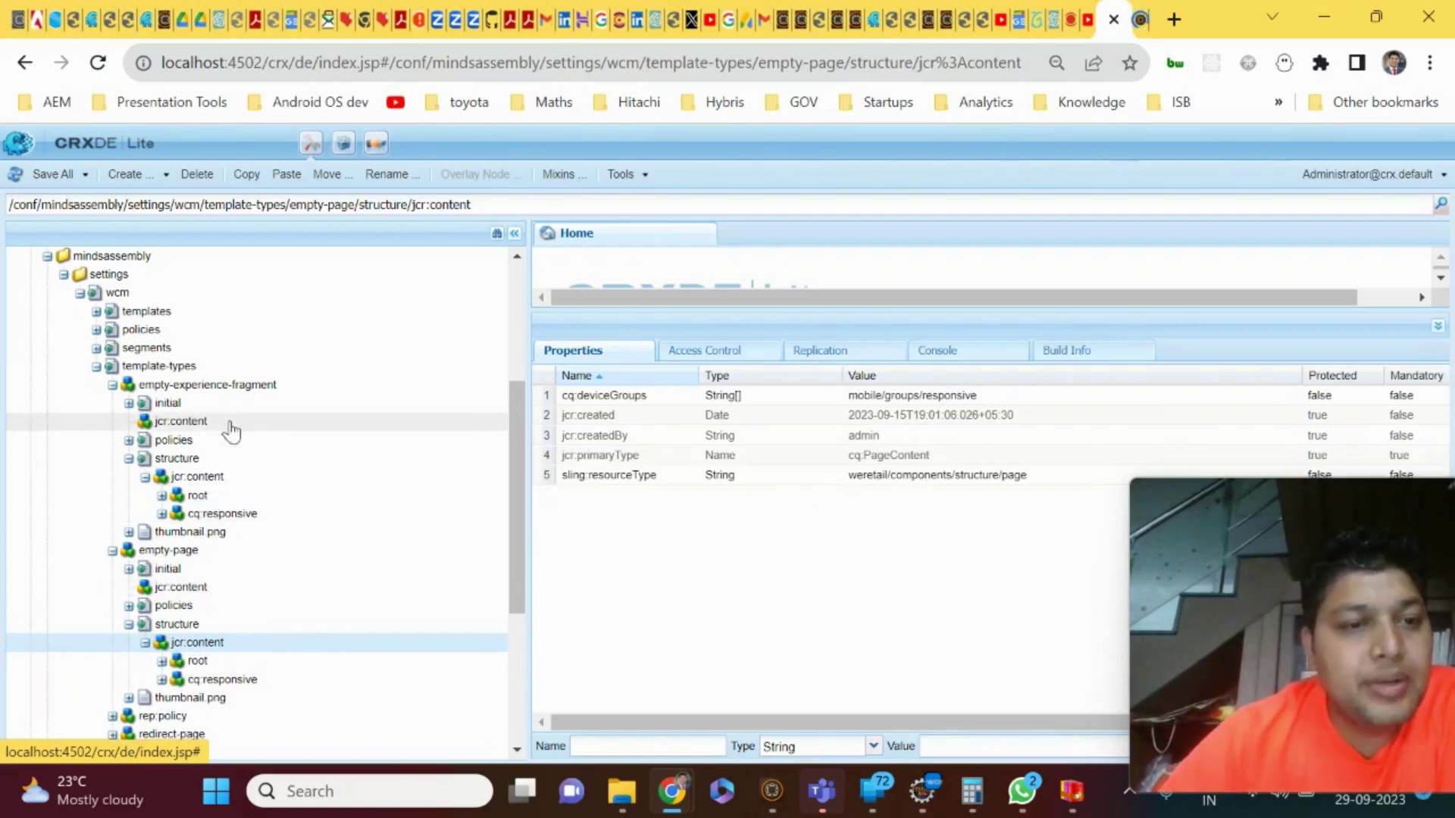
click(221, 387)
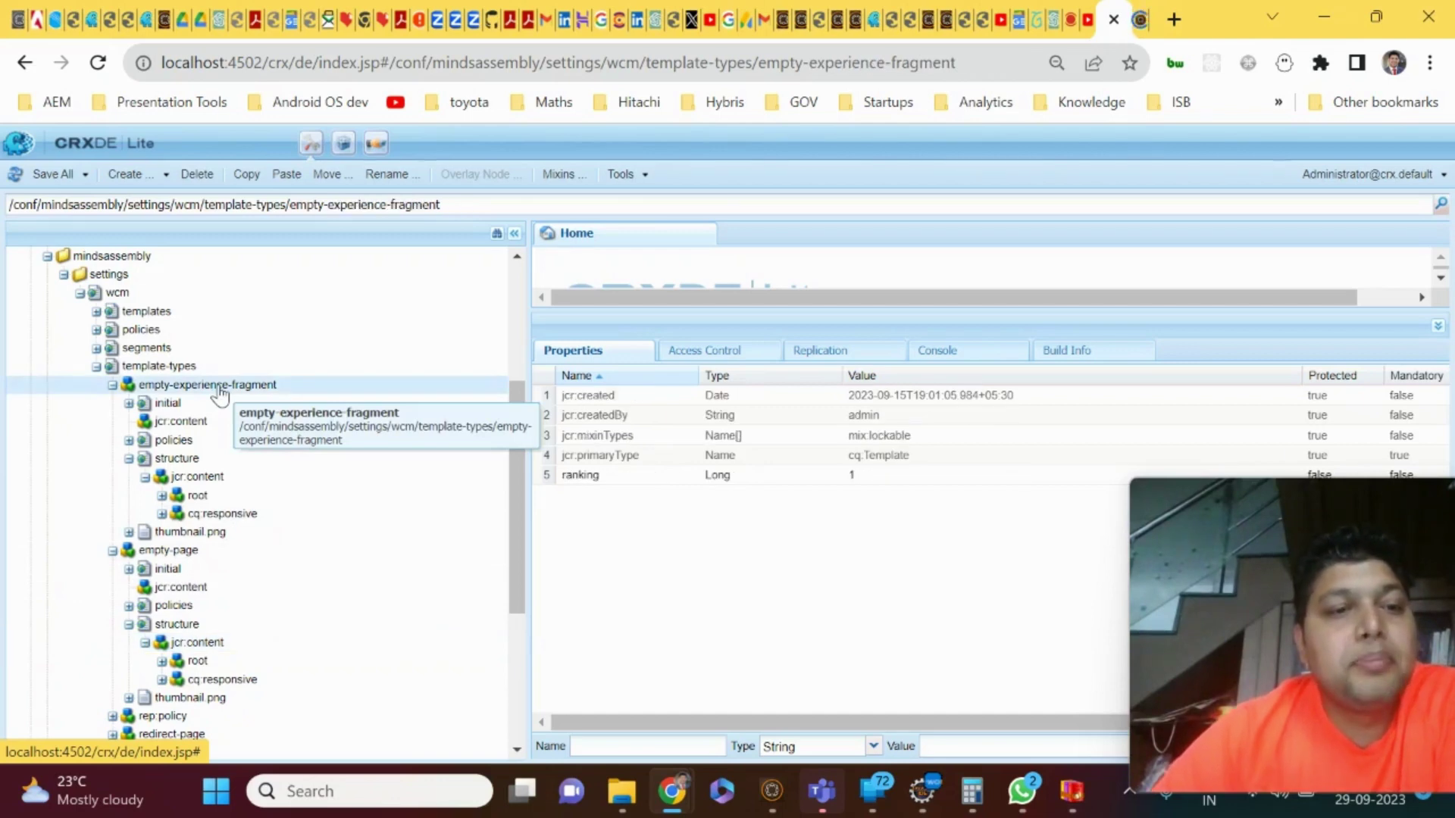